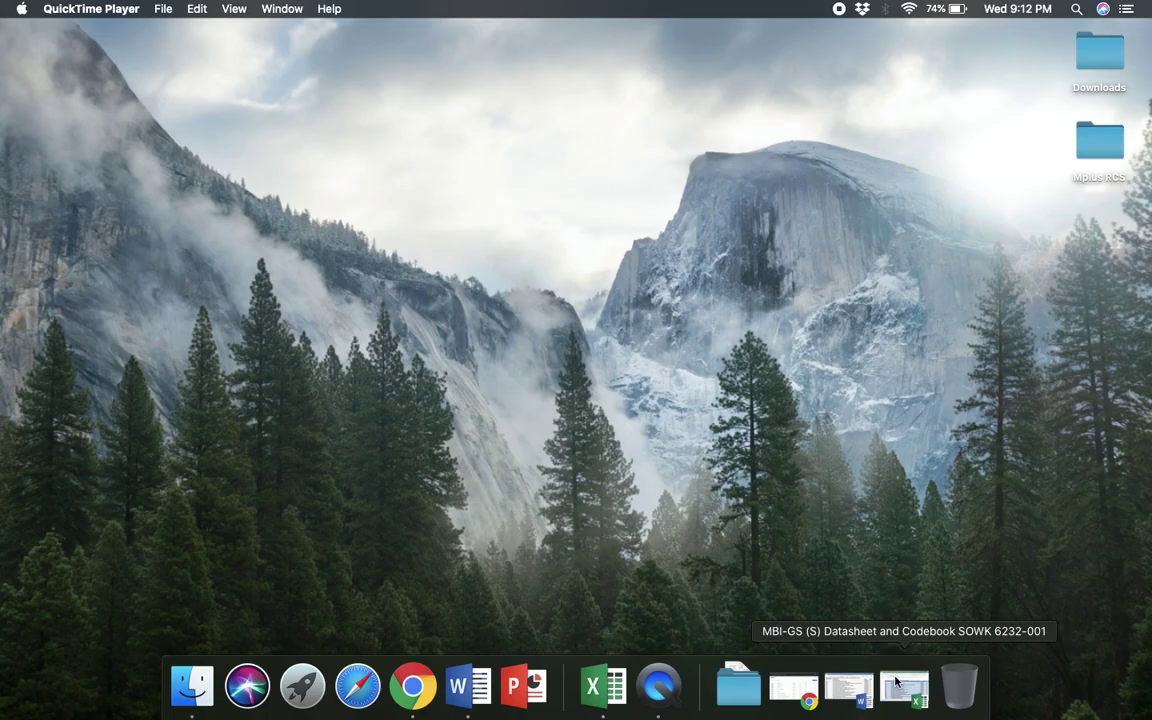
- Open the MBI-GS (S) Codebook document in Word and reduce its zoom to 190% to view the variable table
left_click(847, 690)
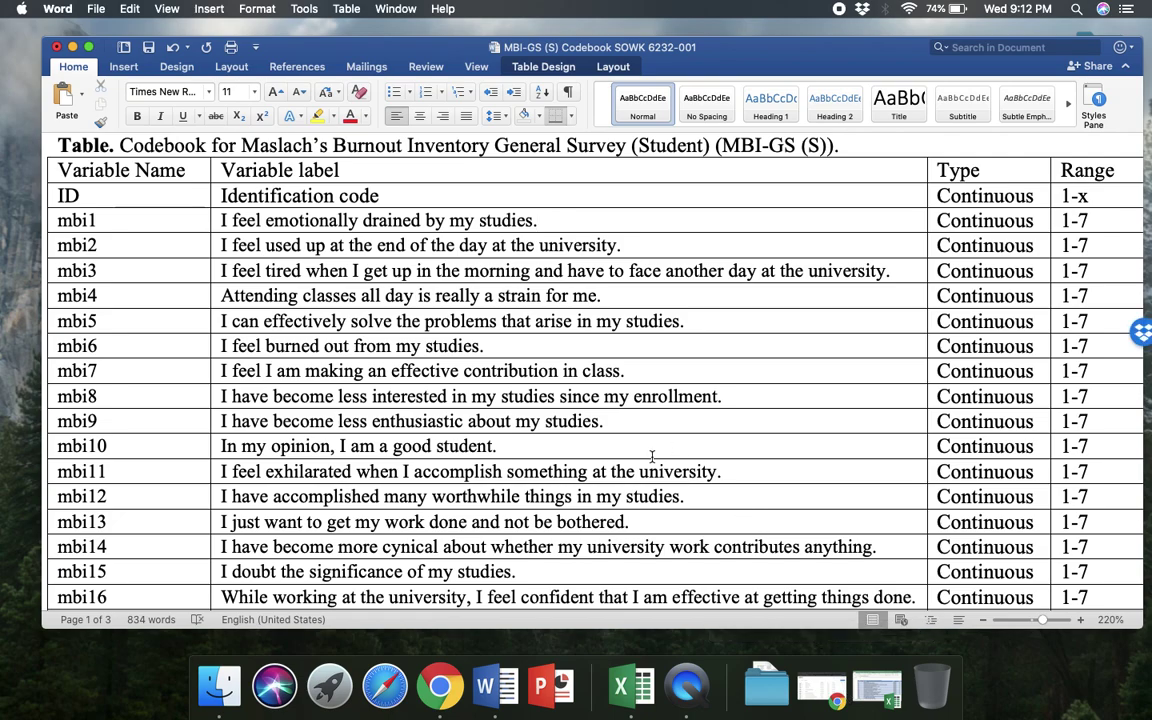
left_click(983, 620)
left_click(983, 620)
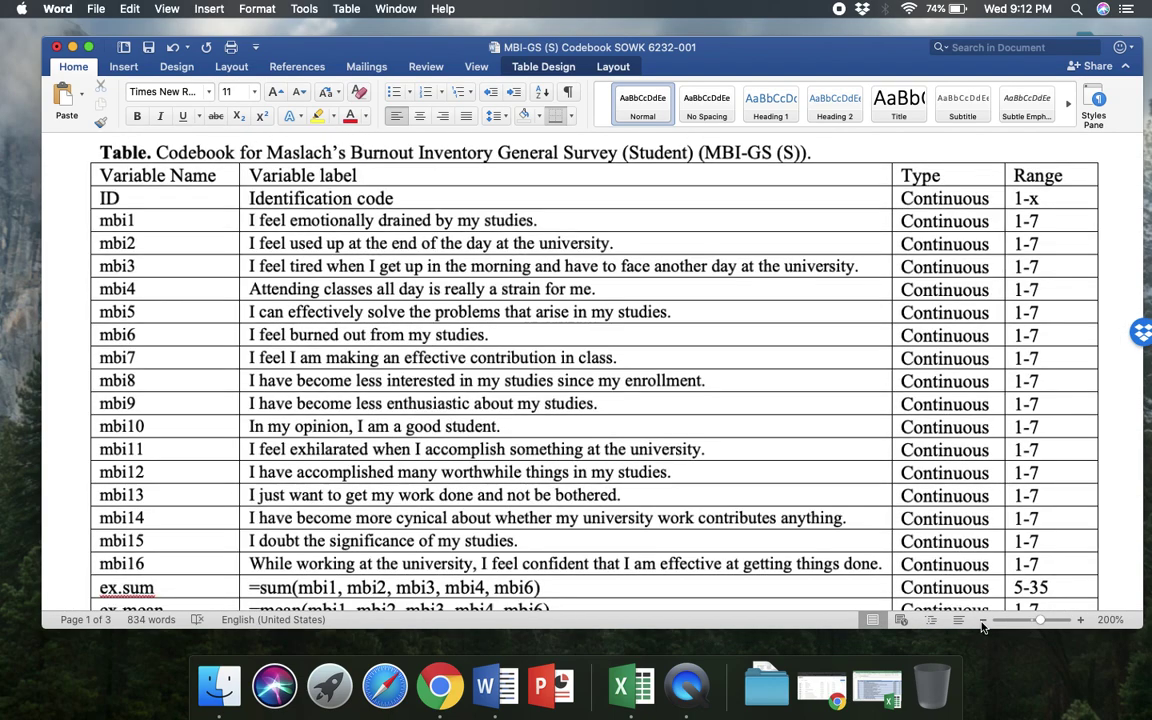
left_click(983, 620)
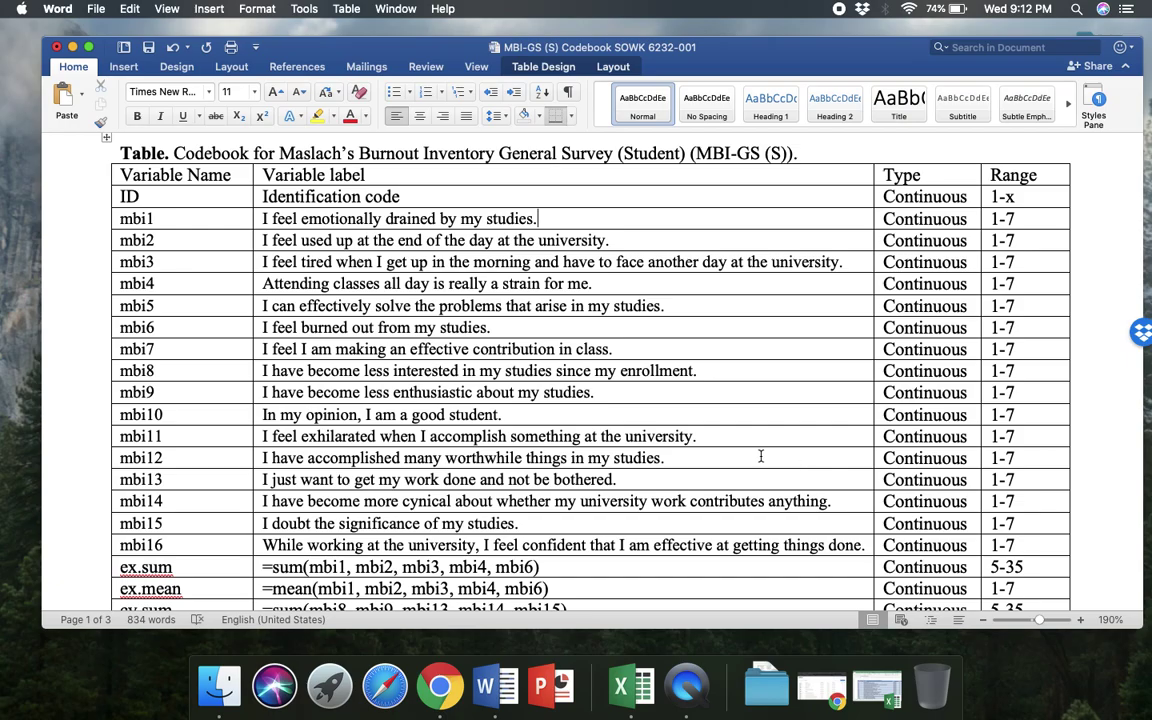
scroll(760, 456, "up", 2)
scroll(760, 456, "down", 1)
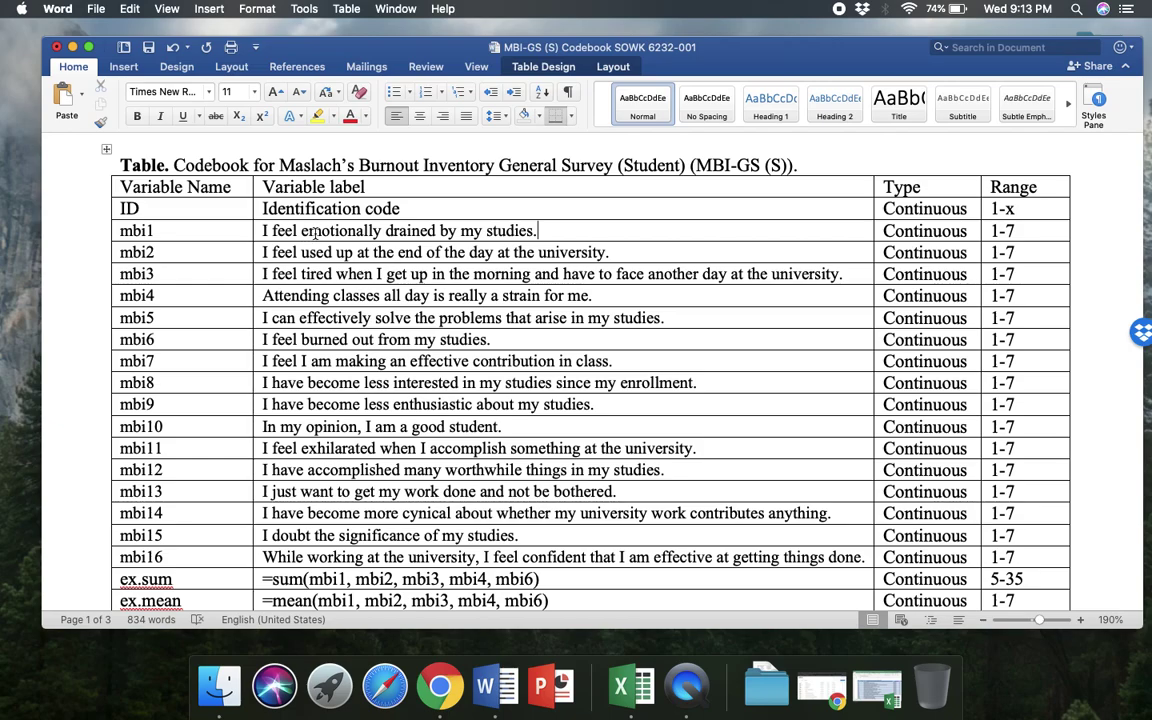
- Switch to the MBI-GS (S) Excel workbook and examine the Datasheet sheet's variable columns from ID through football
left_click(876, 698)
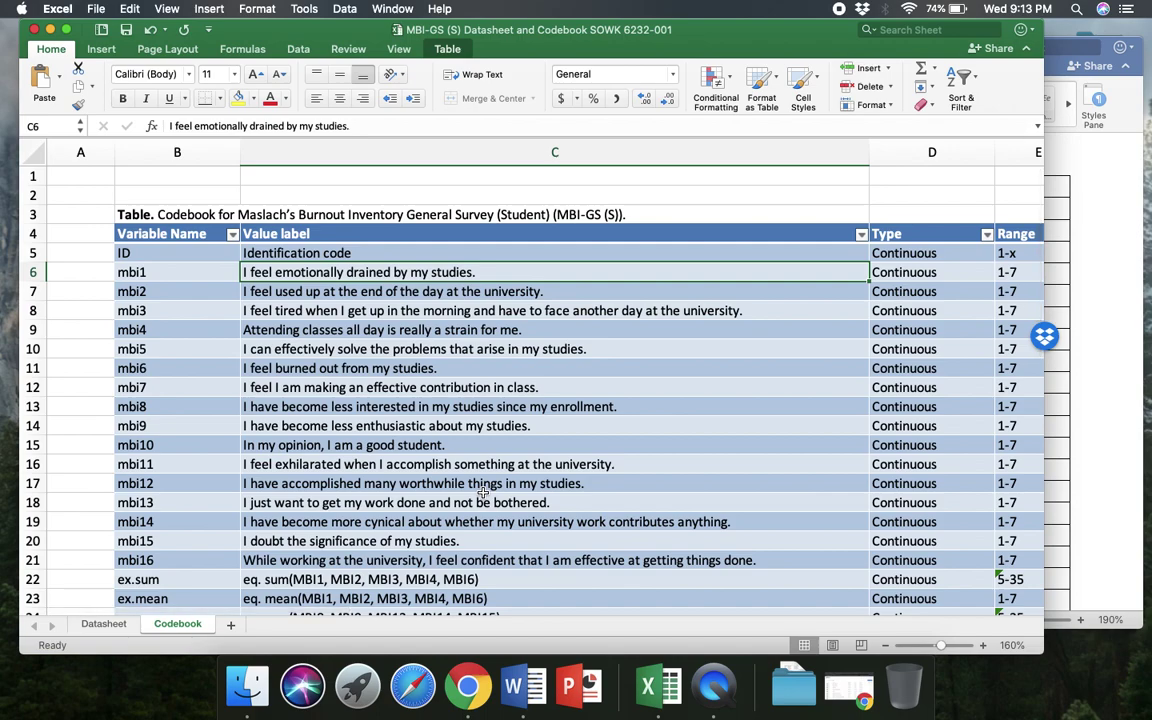
left_click(100, 624)
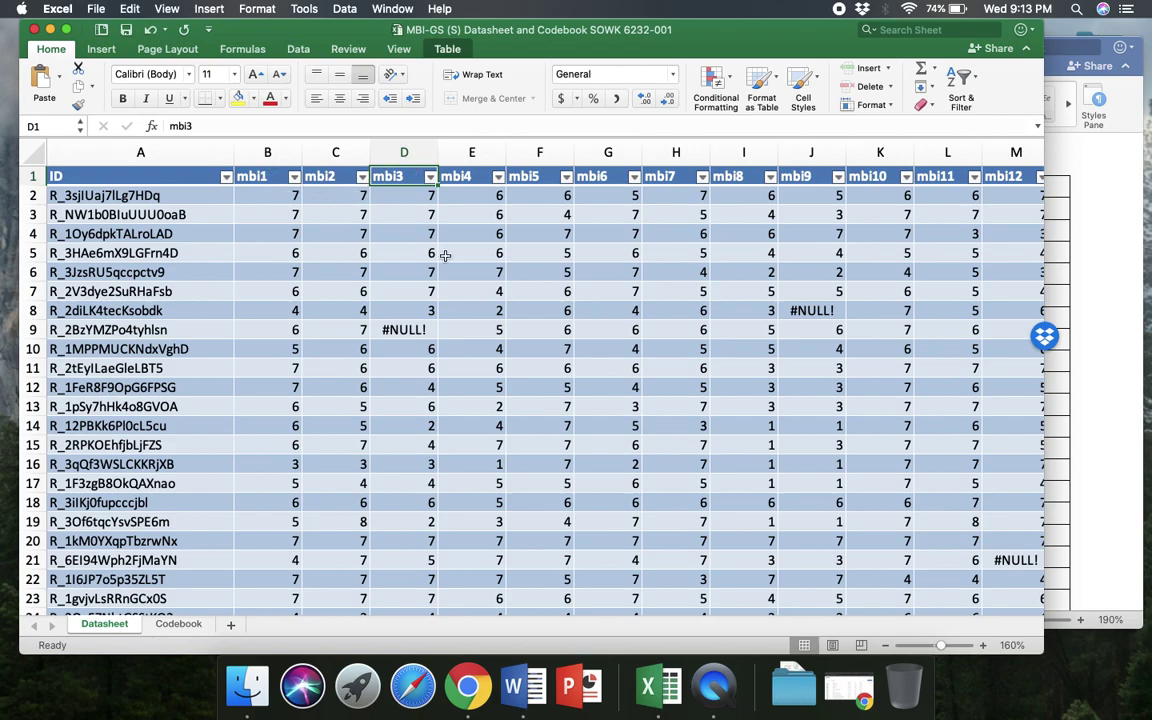
scroll(445, 256, "right", 8)
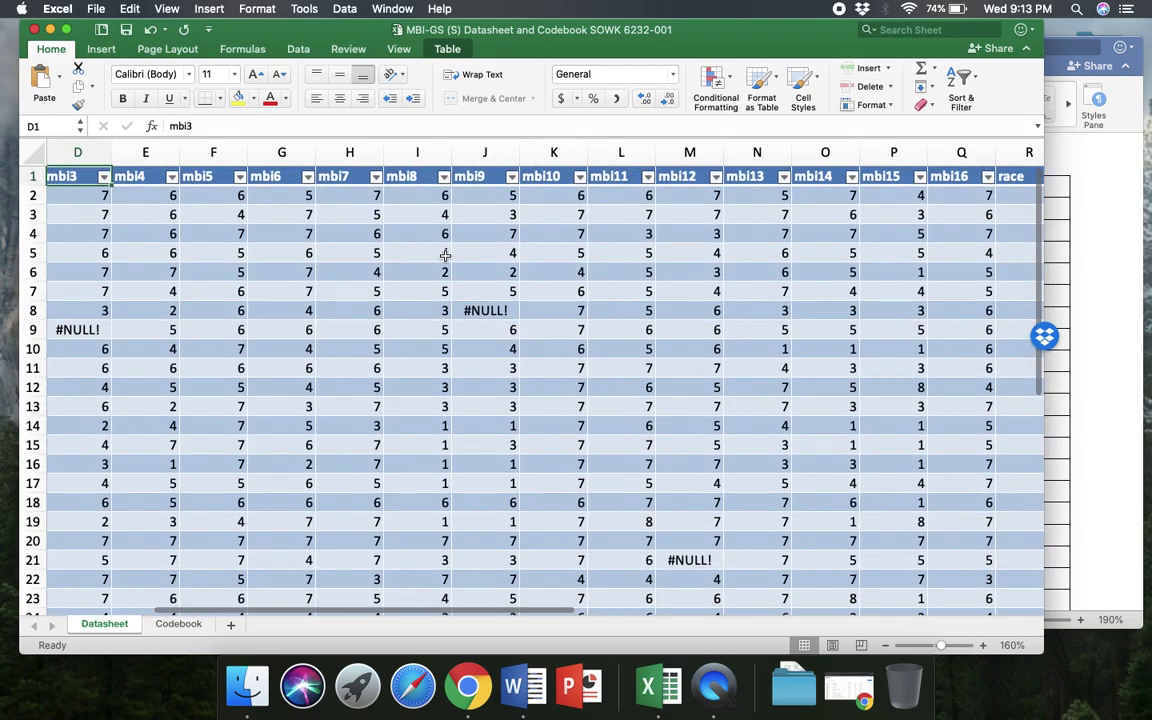
scroll(445, 256, "right", 2)
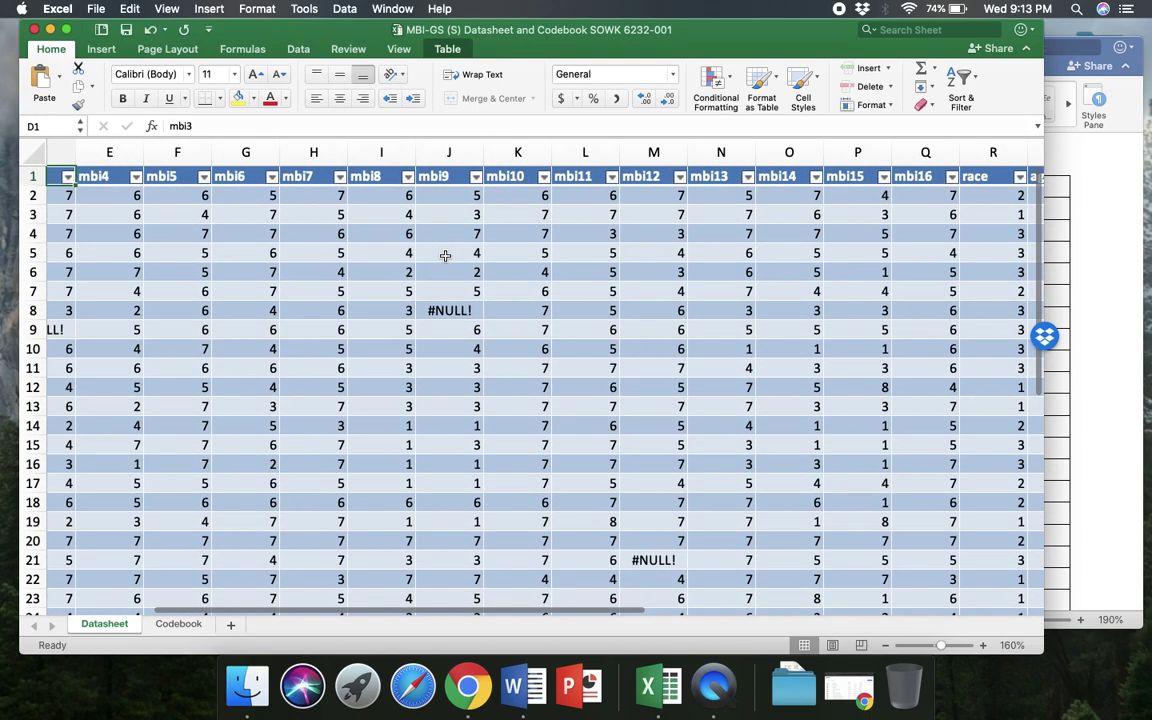
scroll(445, 256, "right", 5)
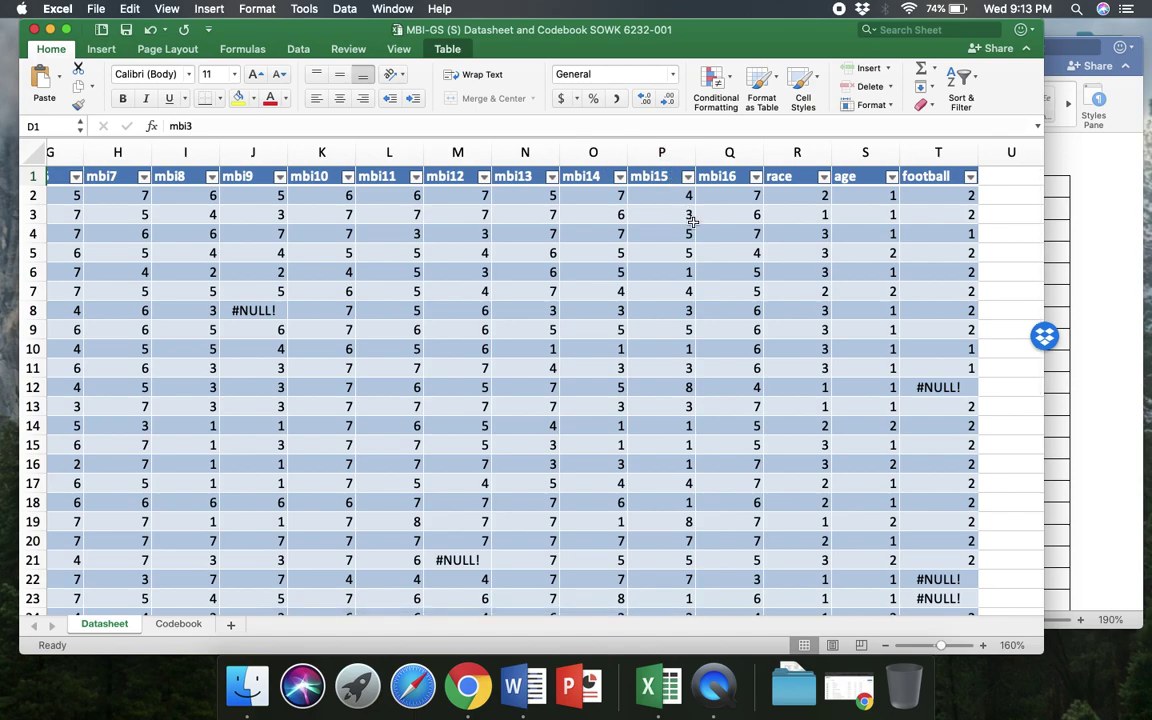
scroll(692, 221, "left", 2)
scroll(692, 221, "down", 1)
scroll(692, 221, "left", 10)
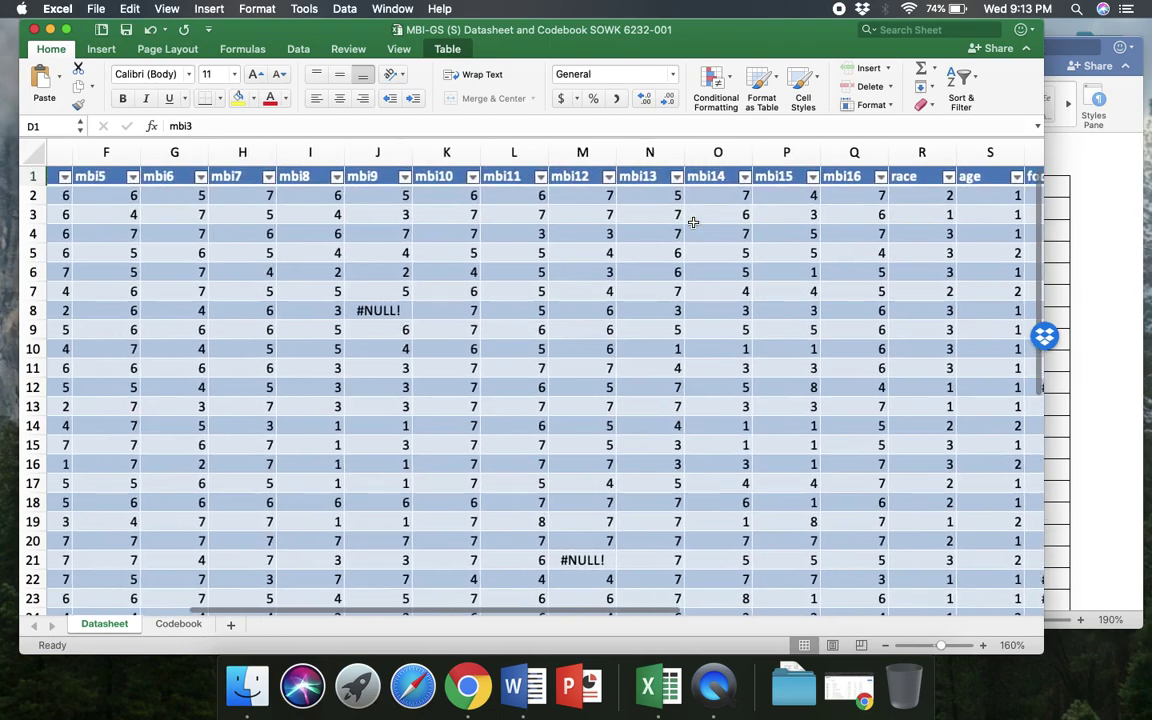
scroll(694, 221, "left", 4)
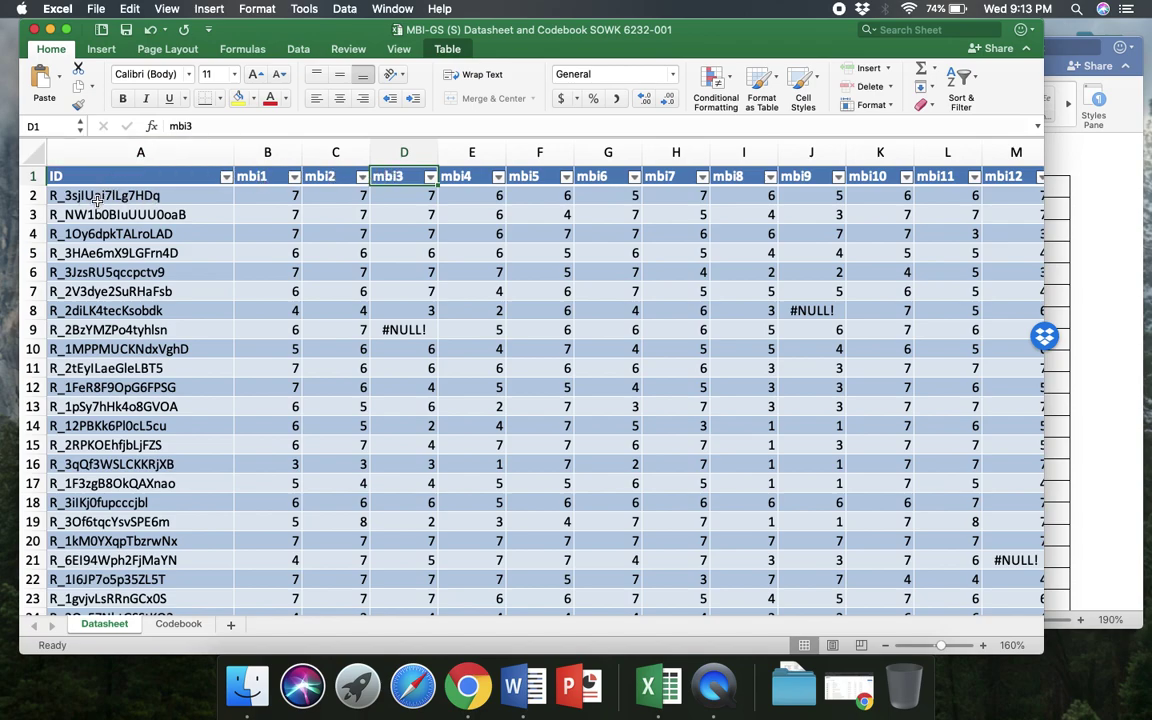
- Look over the respondent ID rows and select the first respondent's mbi1 response in cell B2
scroll(143, 357, "down", 3)
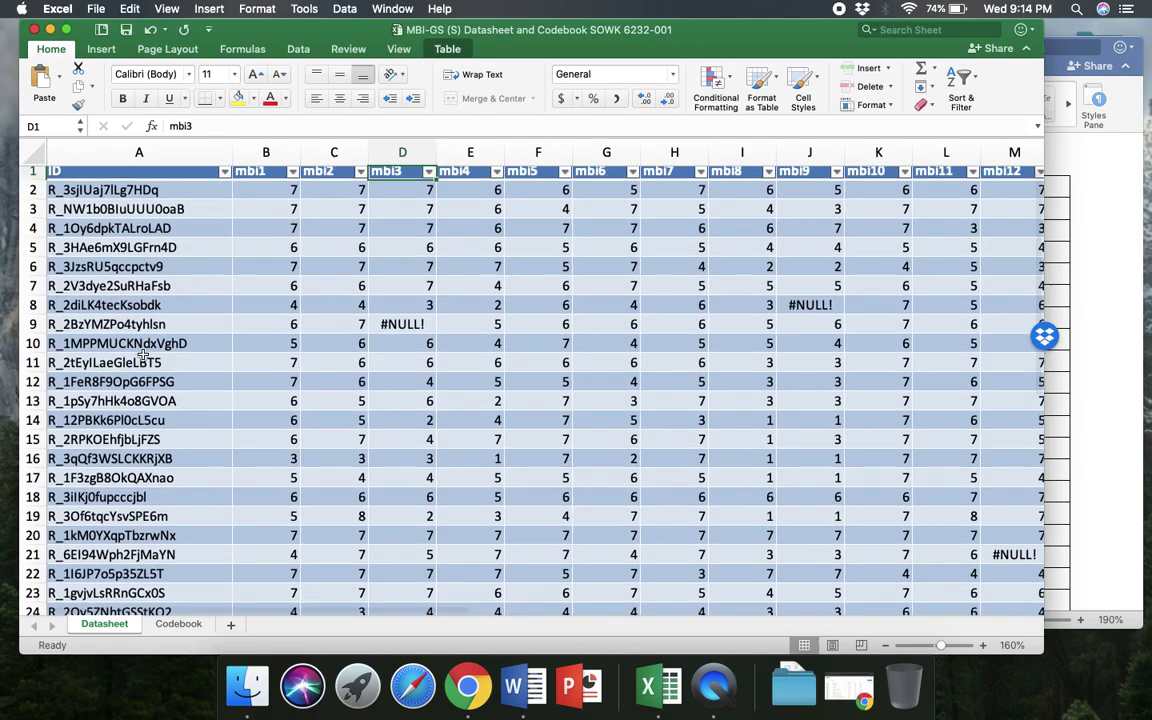
scroll(143, 355, "up", 4)
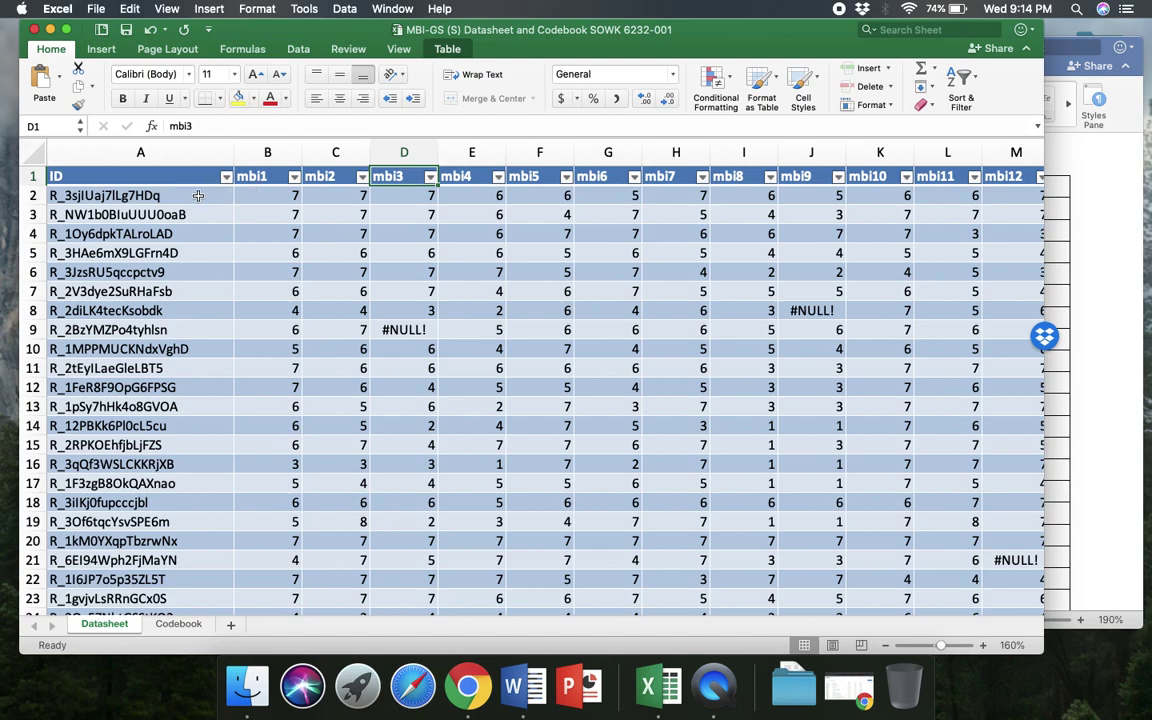
left_click(275, 198)
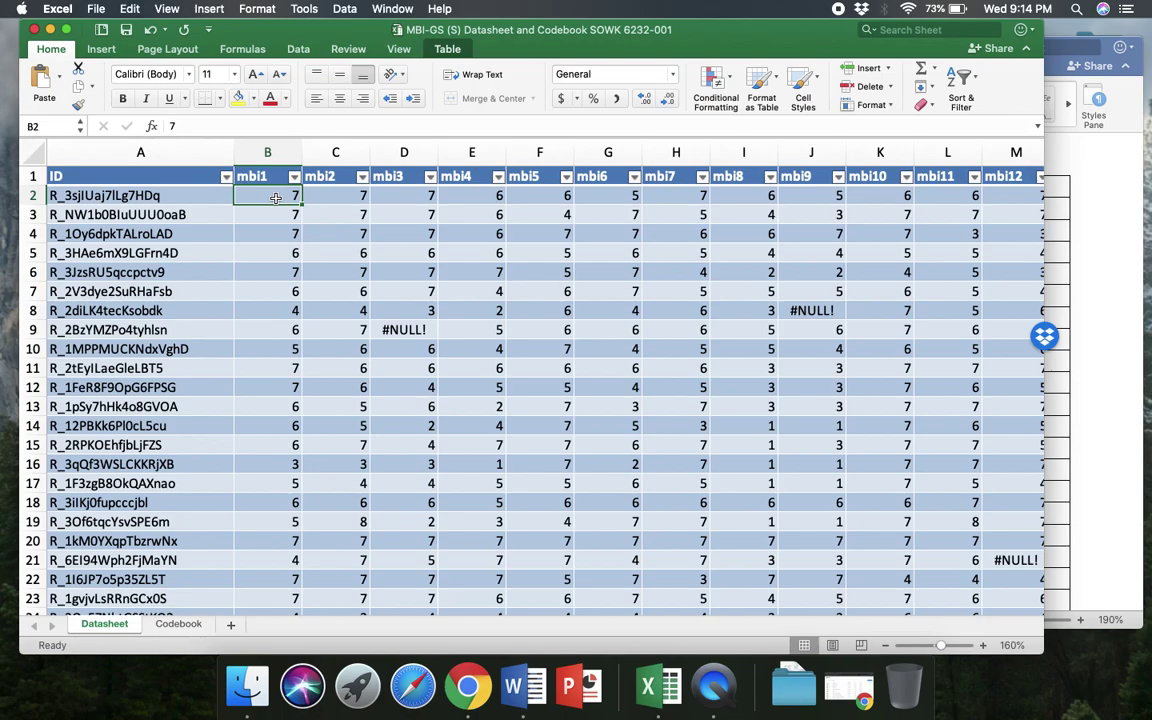
- Return to the Word codebook and examine the labels, types and ranges of all variables through football
left_click(1115, 253)
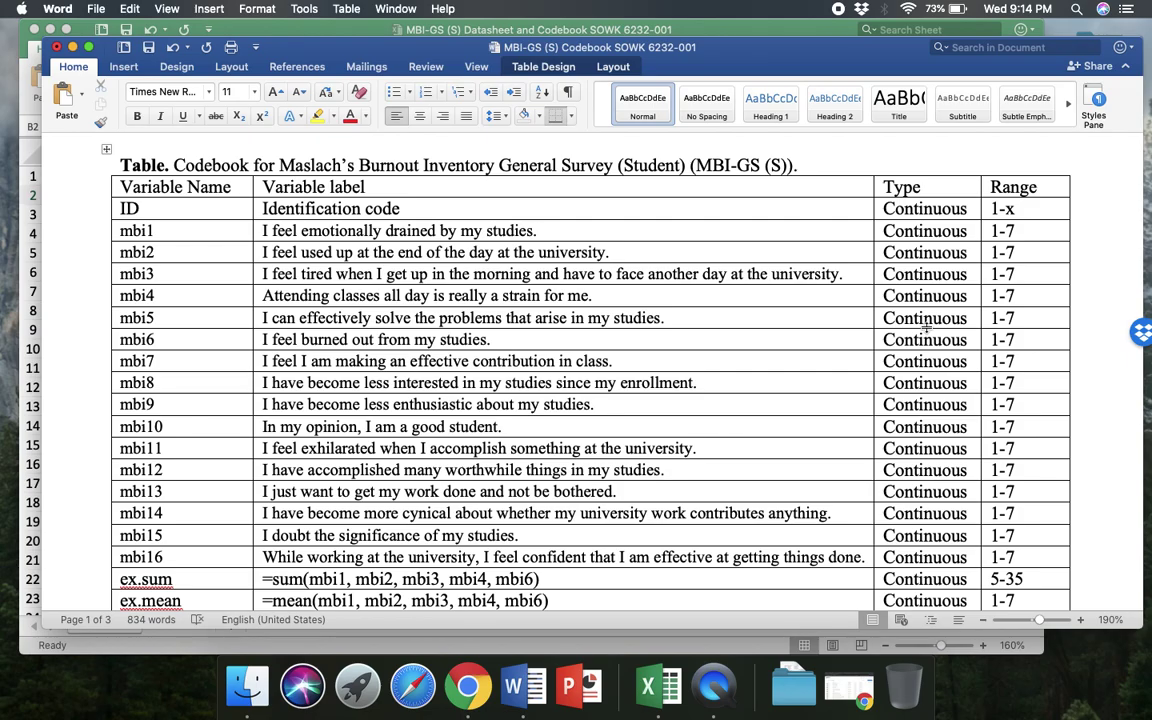
scroll(926, 327, "down", 3)
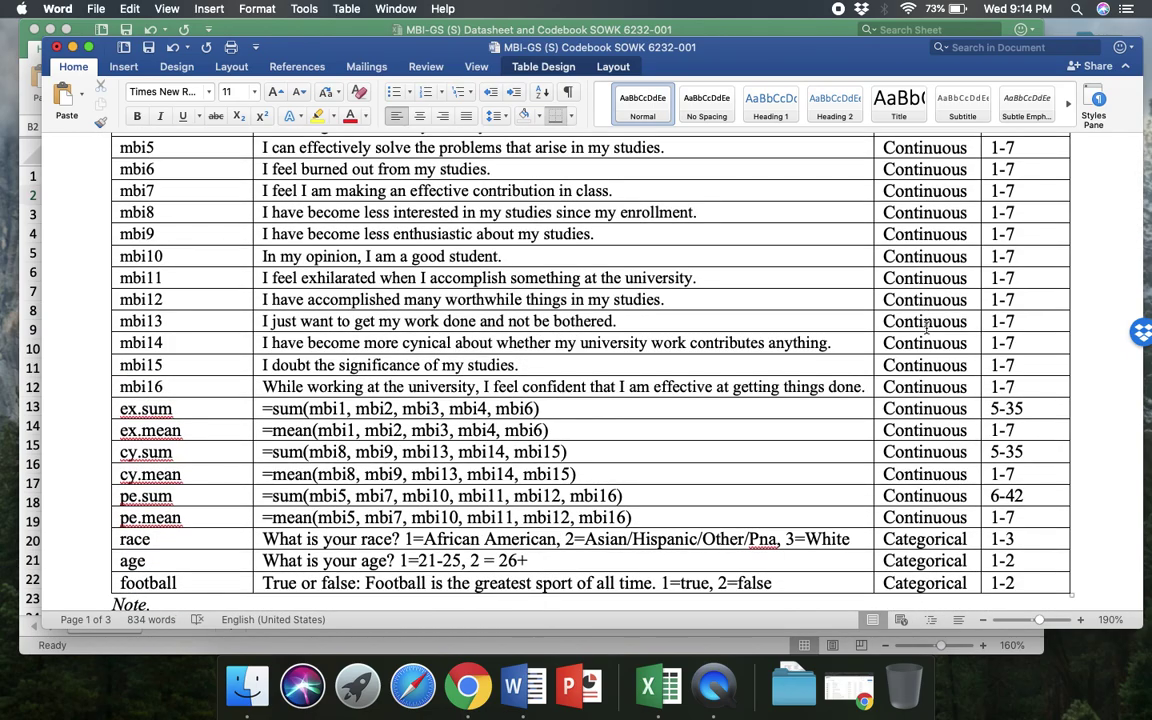
scroll(926, 330, "up", 3)
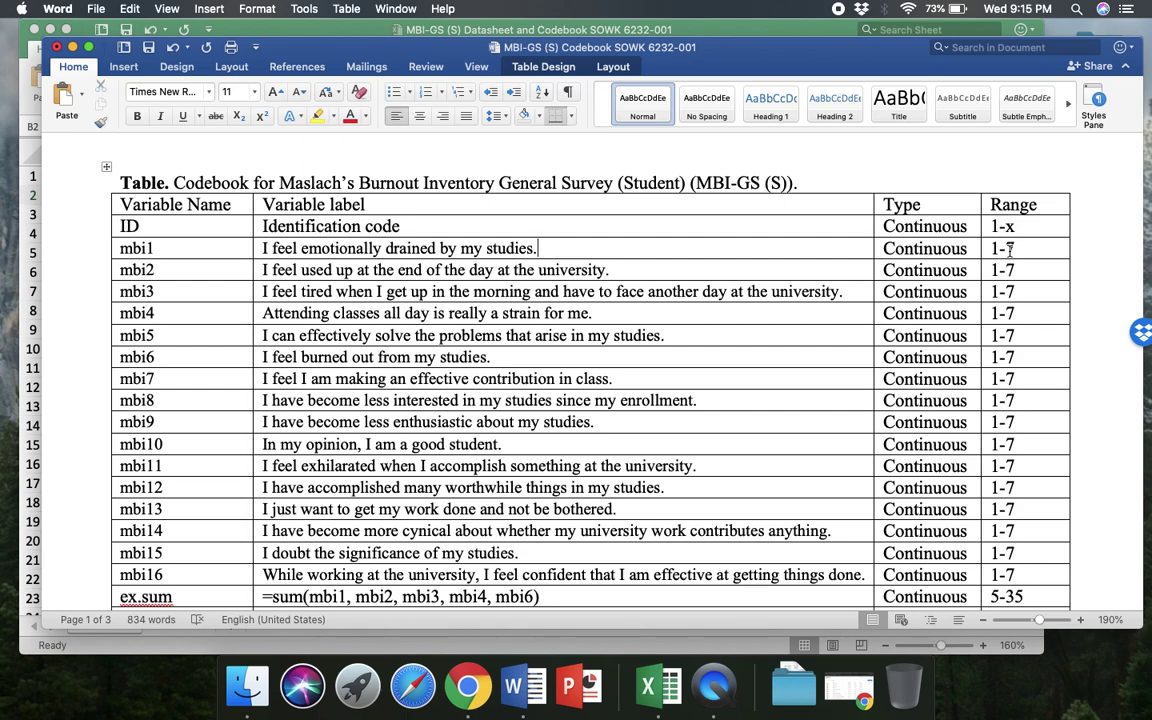
scroll(1024, 292, "down", 5)
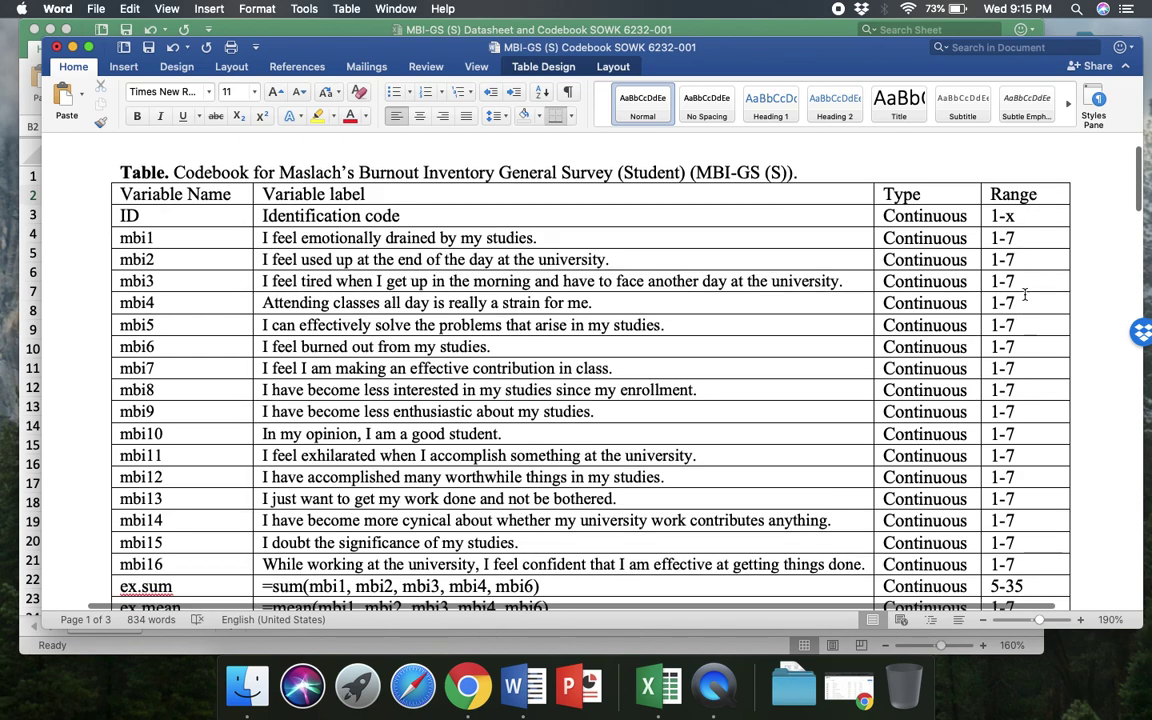
scroll(1024, 293, "down", 20)
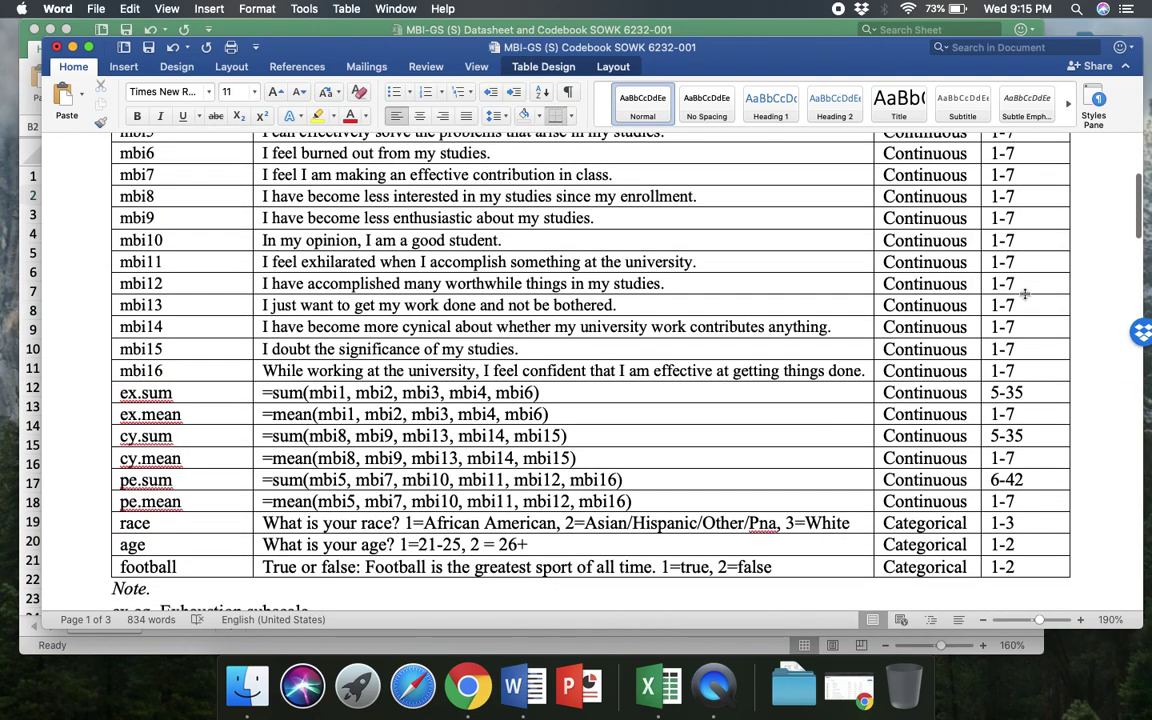
- Examine the codebook's SPSS Syntax section, including the rename variables and variable labels commands
scroll(1024, 294, "down", 7)
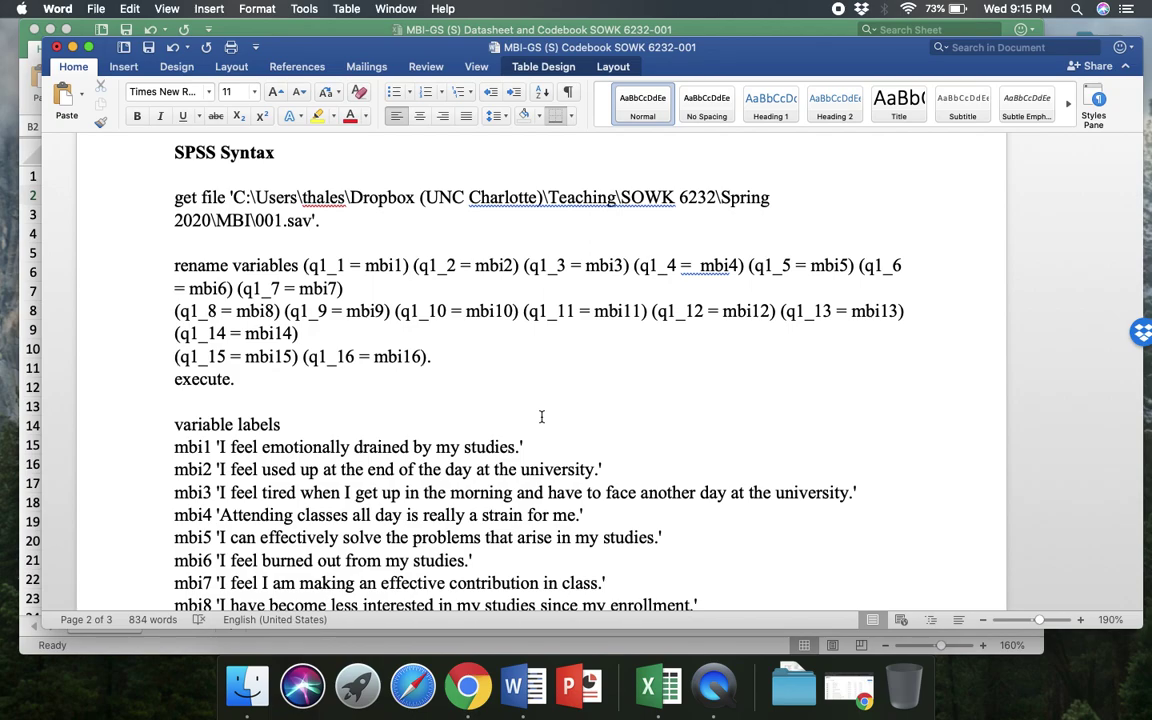
scroll(541, 416, "down", 10)
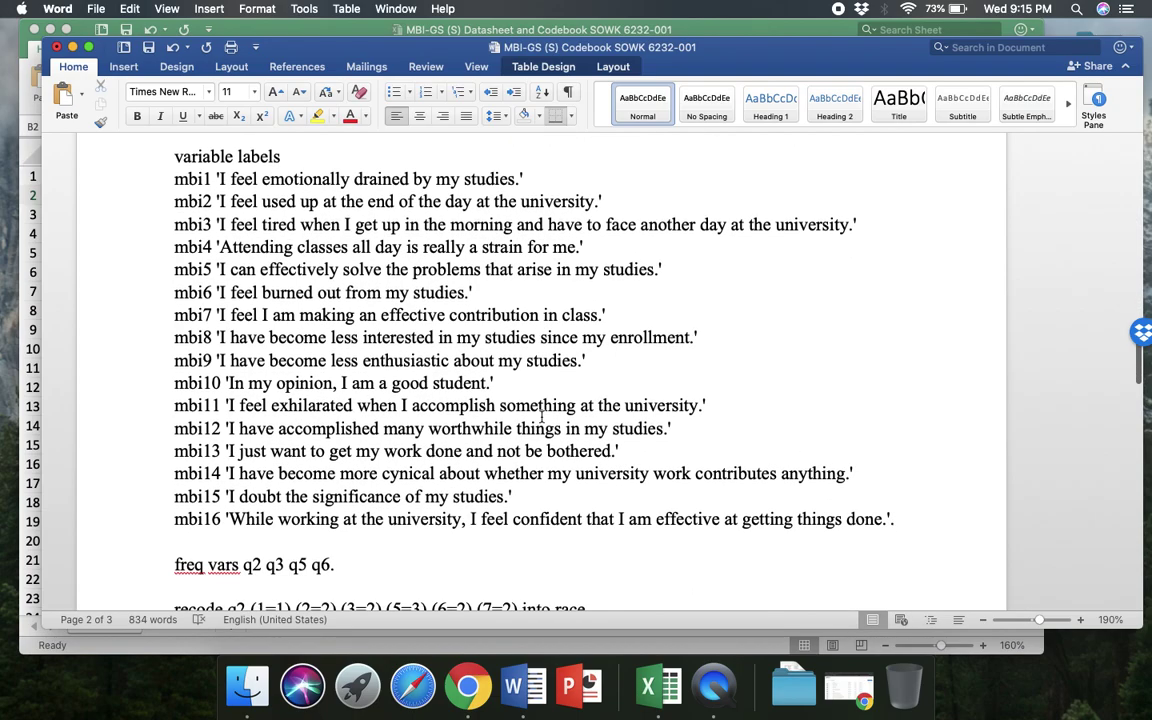
scroll(541, 416, "up", 9)
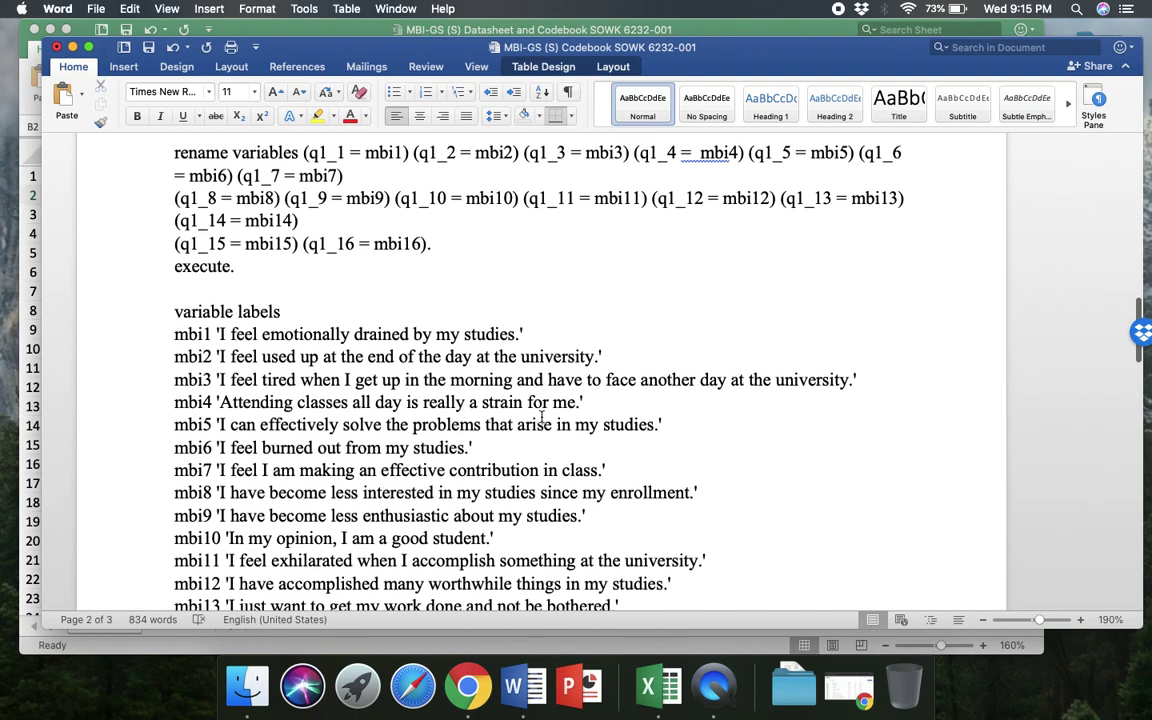
scroll(541, 416, "up", 3)
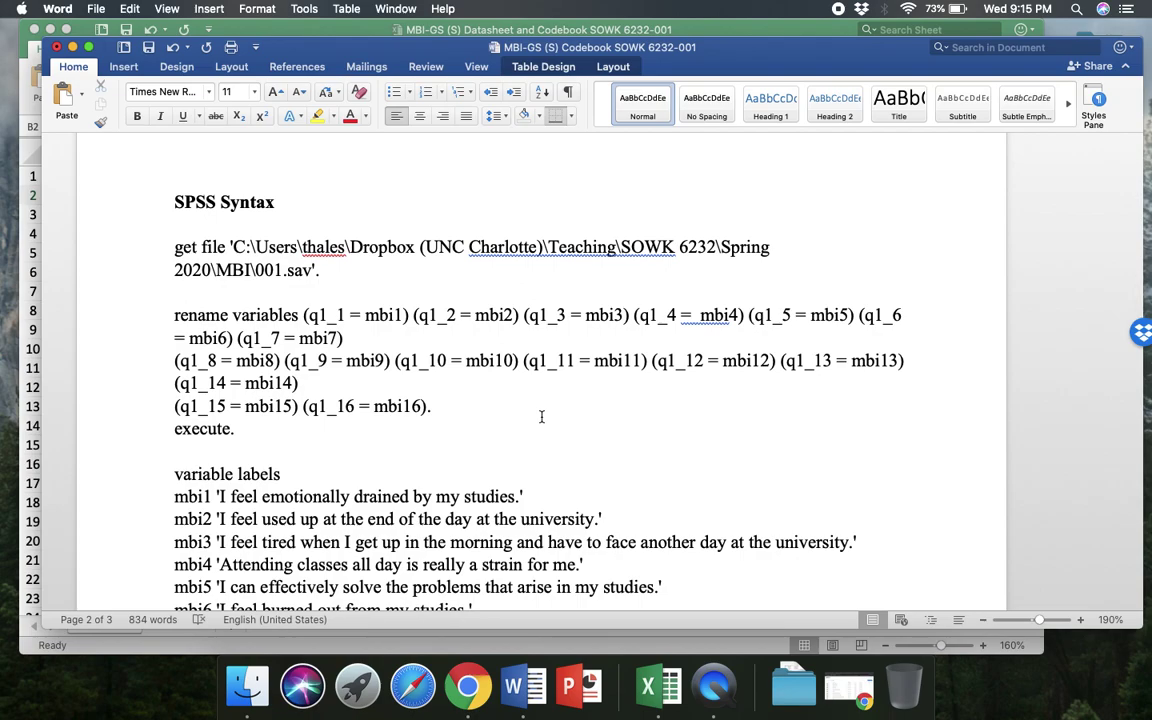
scroll(541, 416, "down", 1)
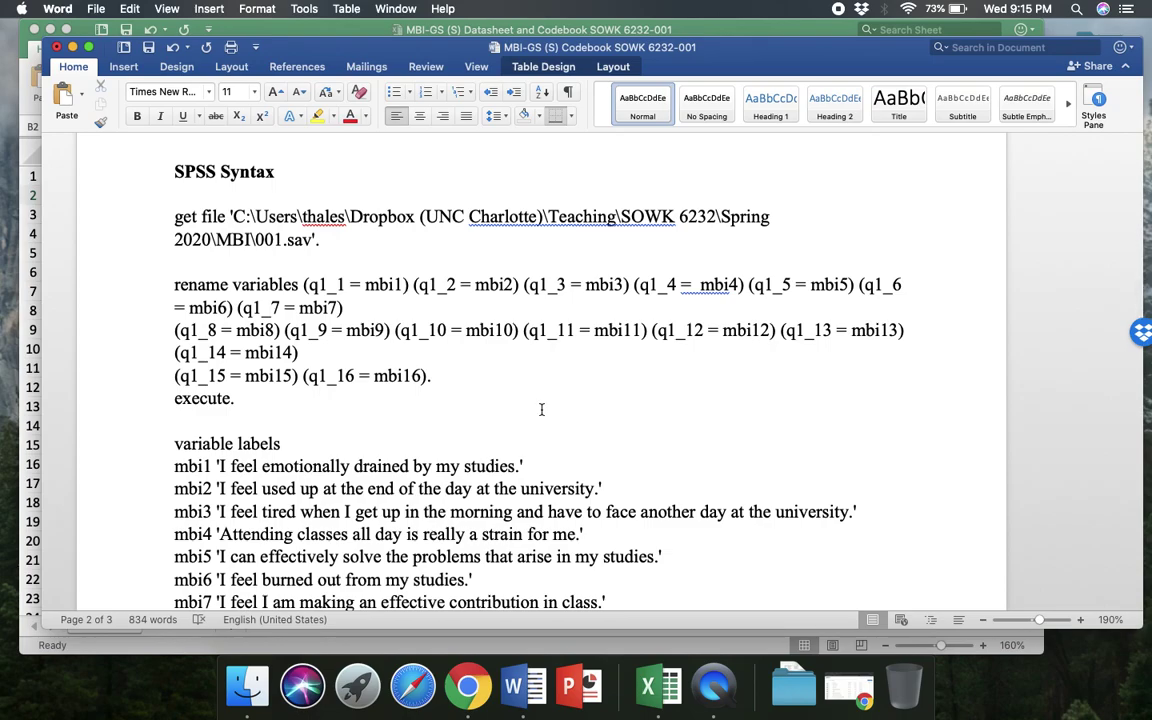
- Switch back to the Excel Datasheet, review its rows down to the last respondent, and minimize the workbook
left_click(581, 35)
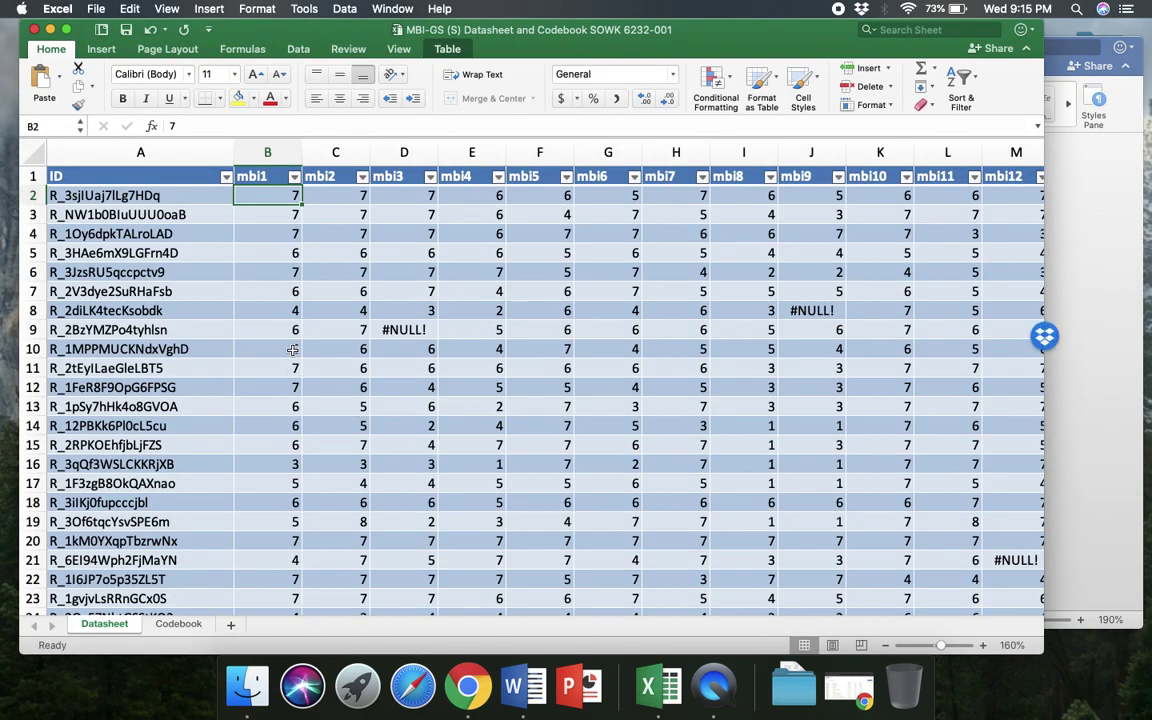
scroll(436, 459, "down", 3)
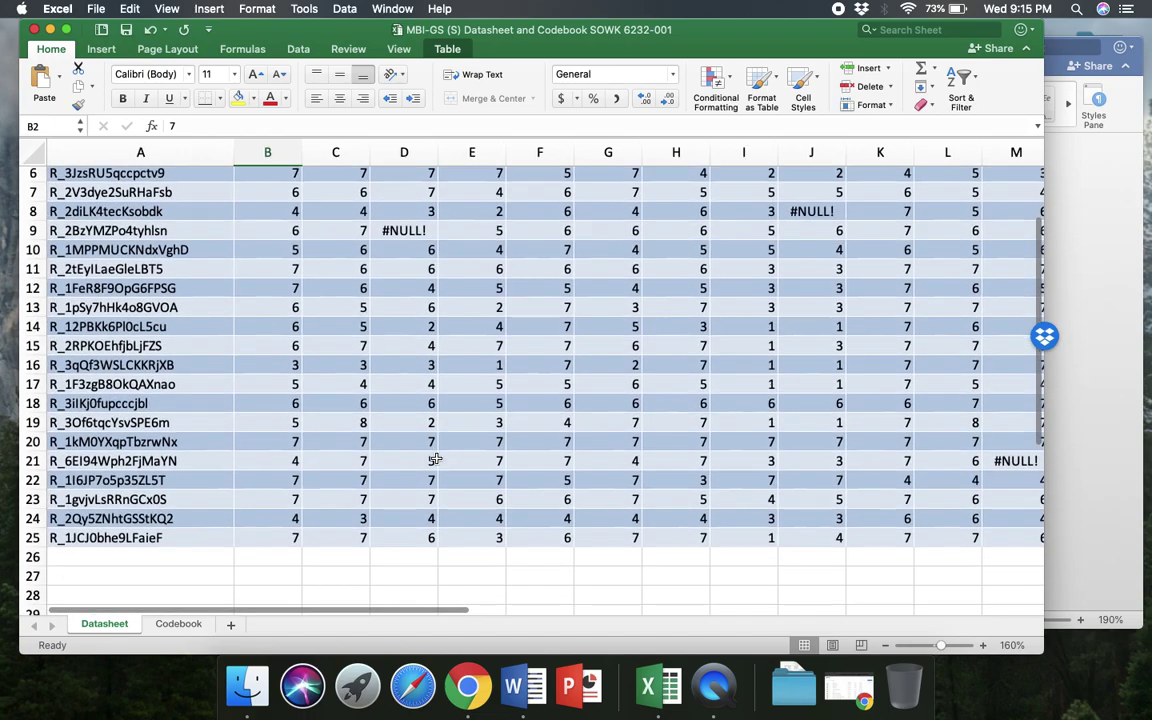
scroll(436, 459, "up", 3)
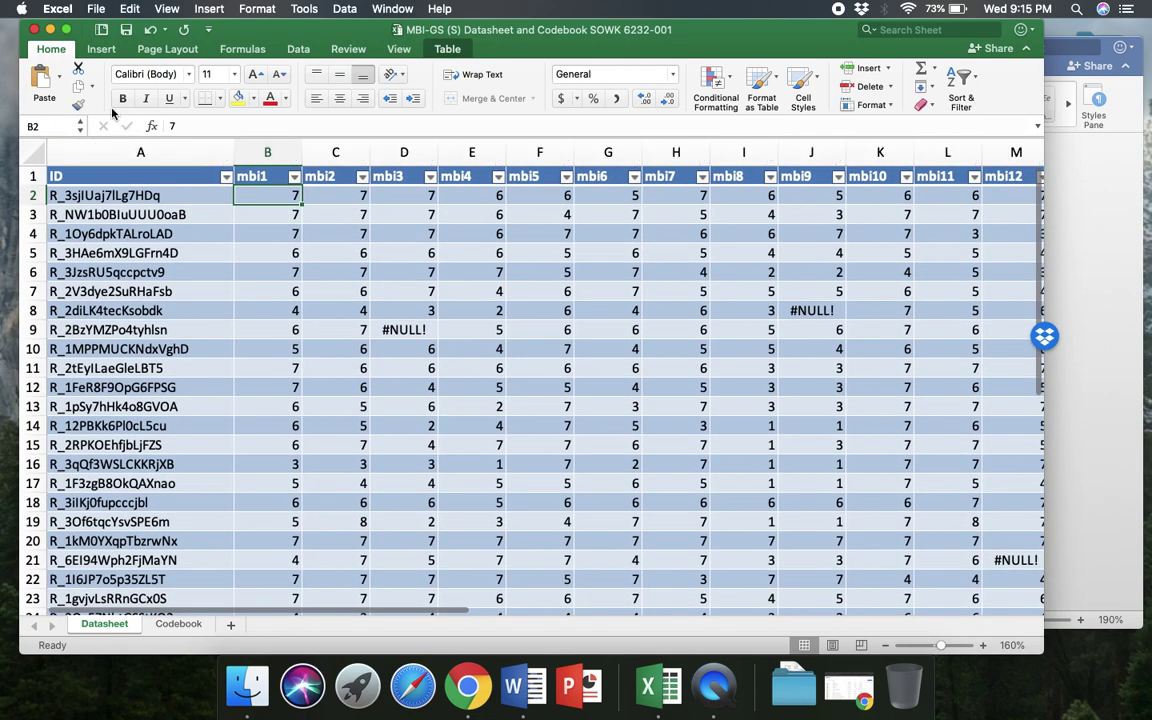
left_click(50, 30)
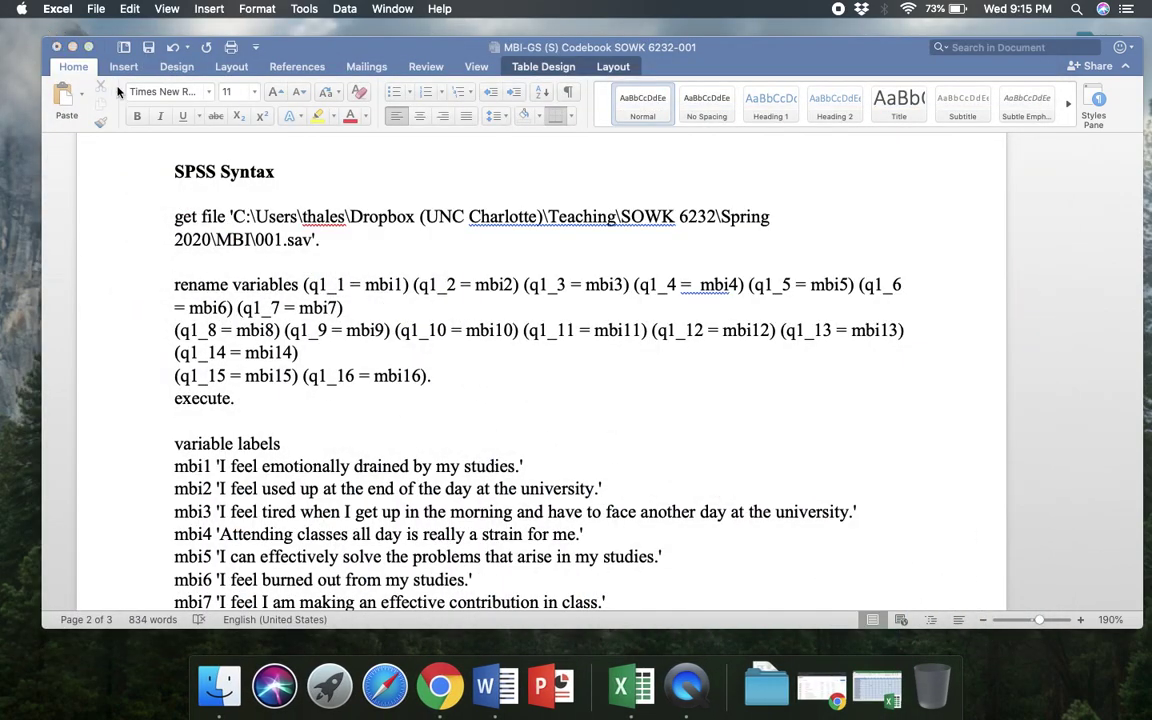
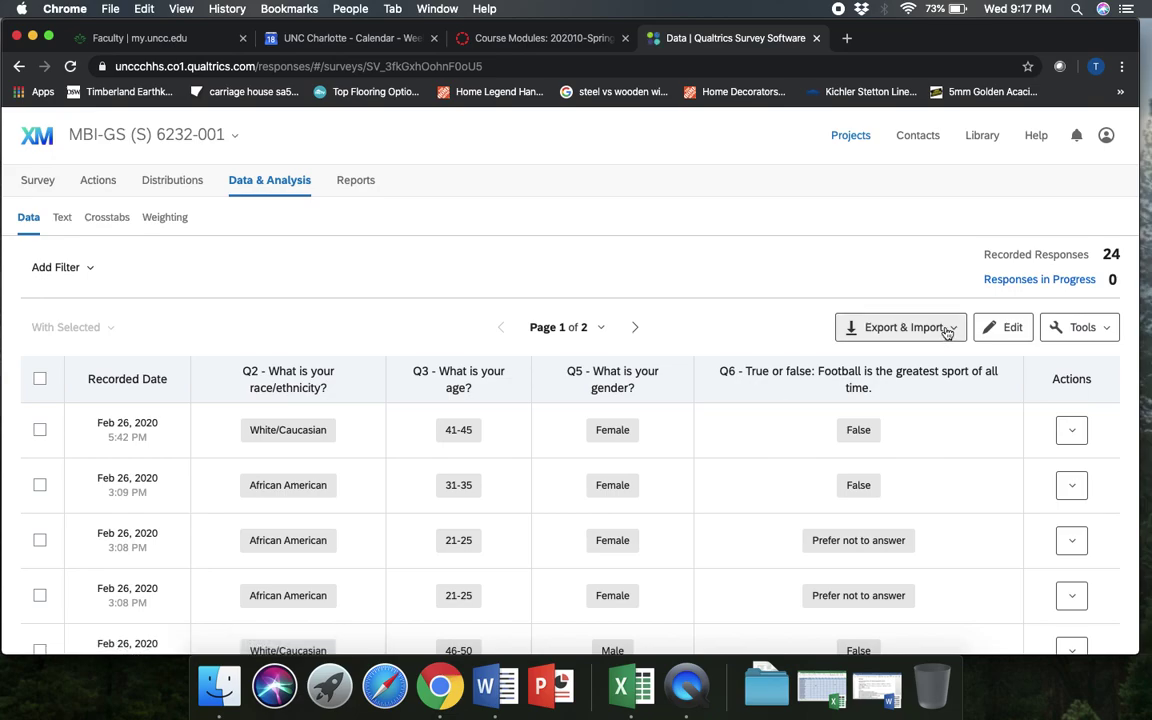
- Export the survey responses as an SPSS data file with all fields and download it
left_click(944, 330)
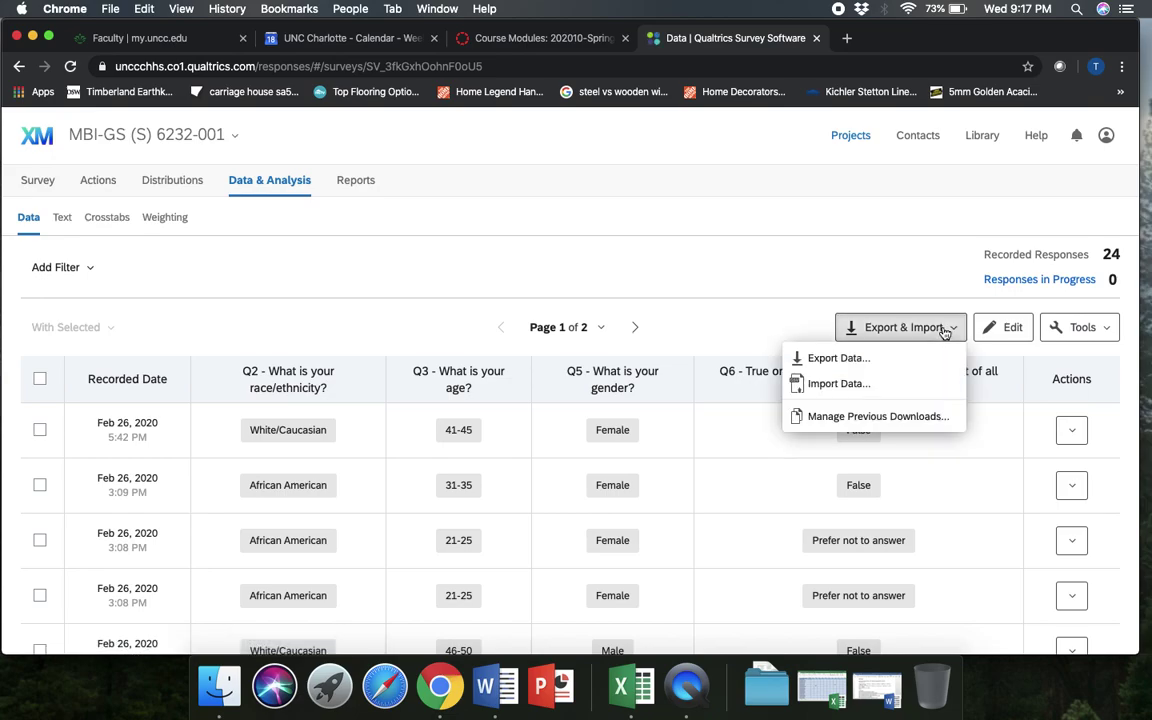
left_click(897, 360)
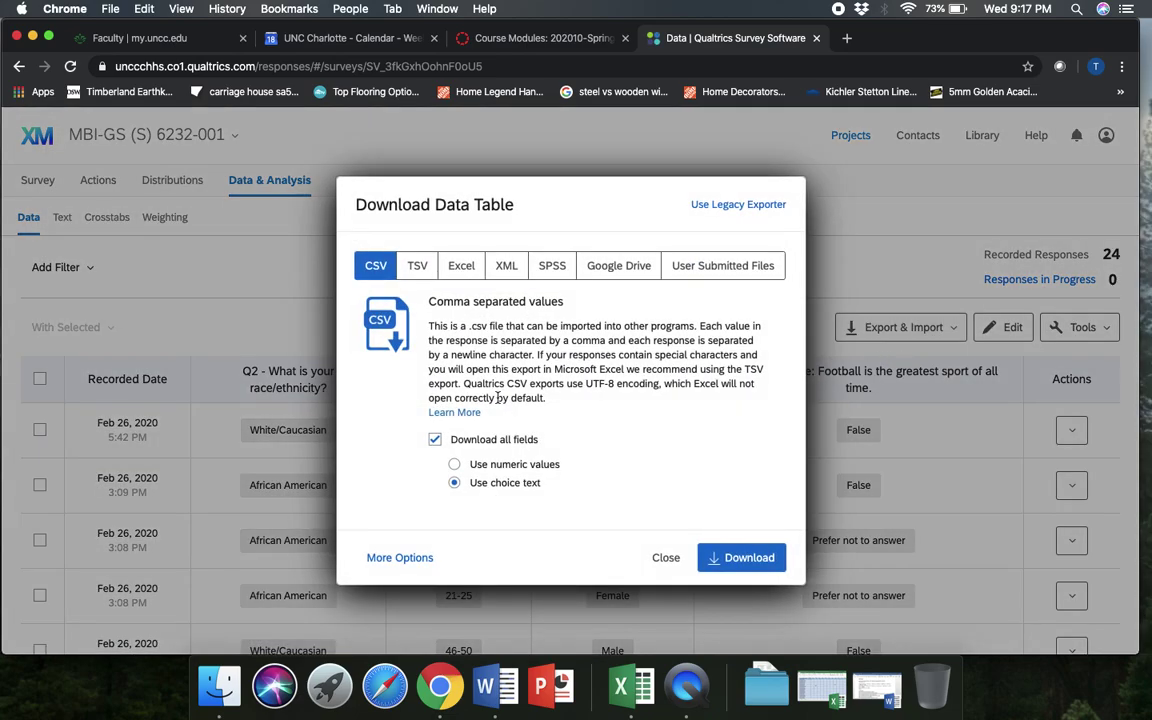
left_click(463, 271)
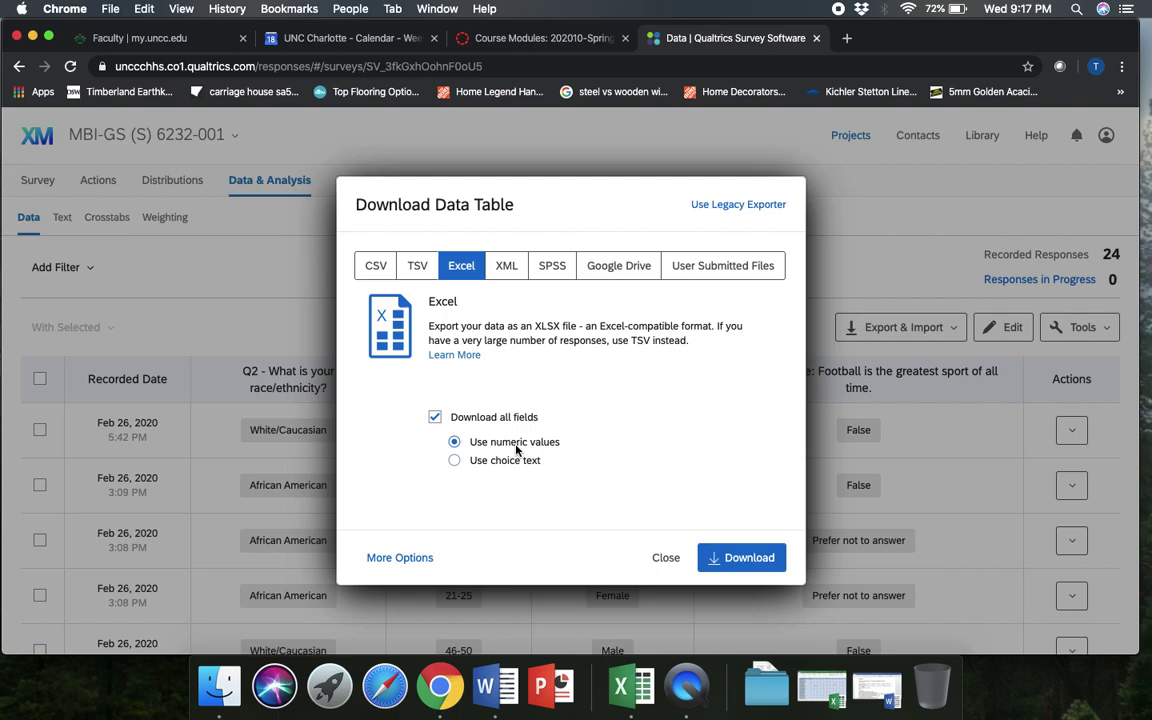
left_click(551, 268)
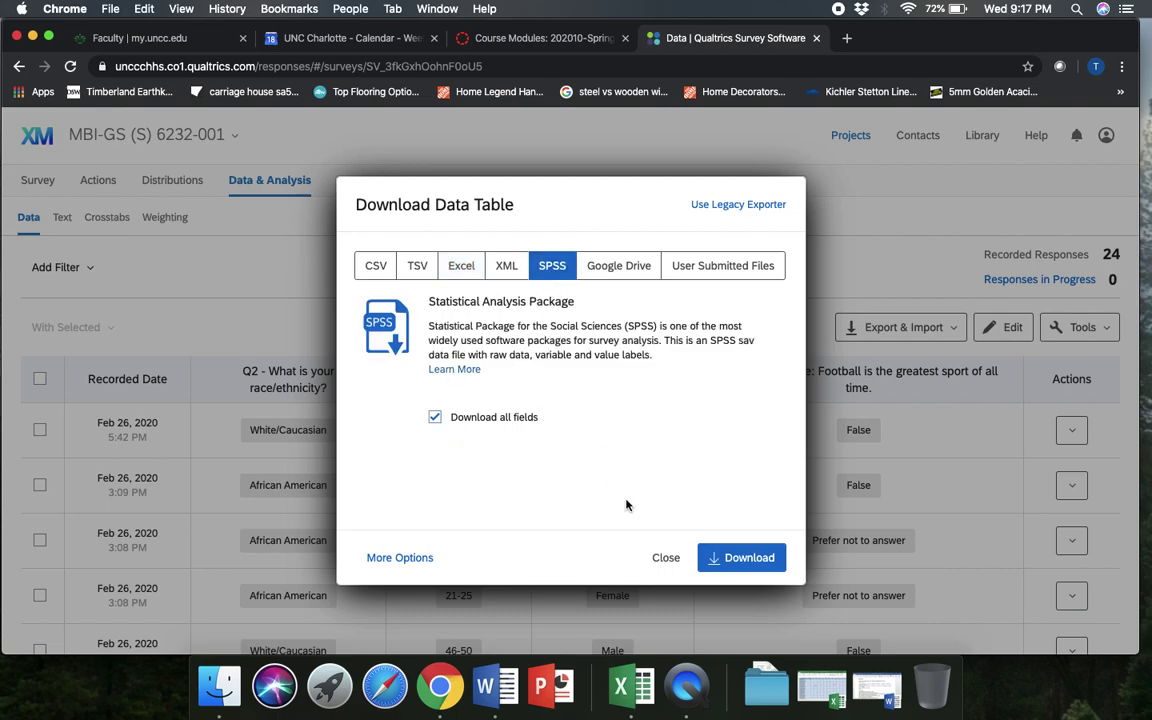
left_click(735, 558)
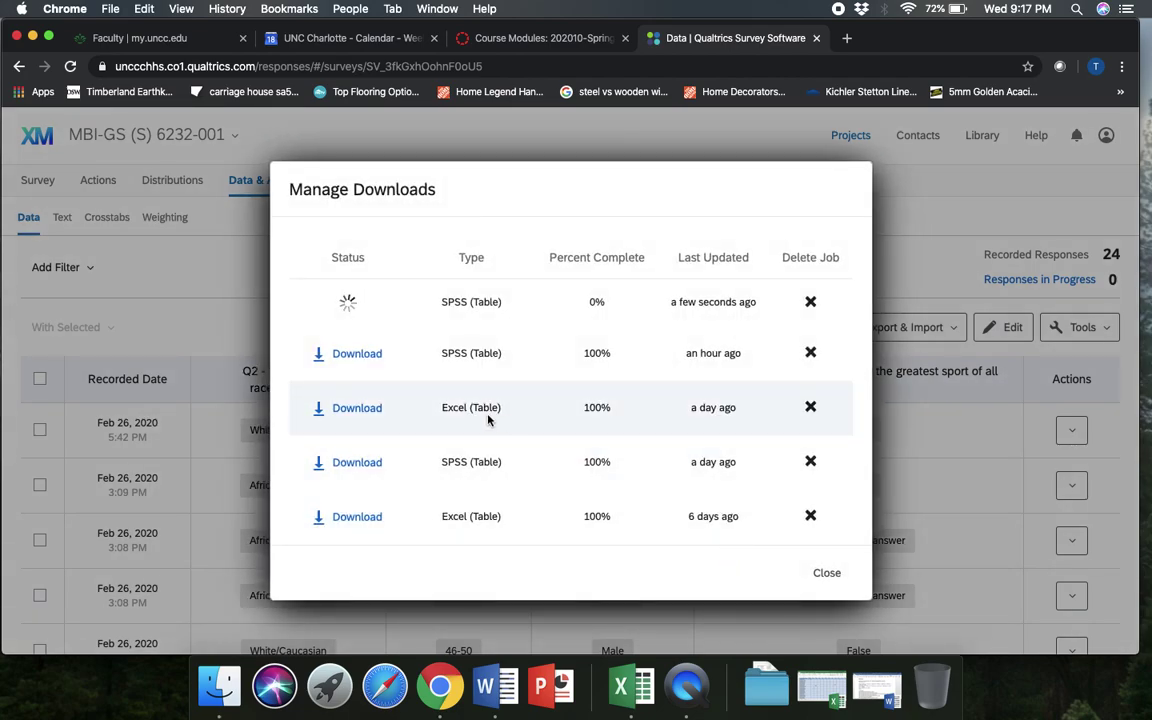
scroll(488, 420, "down", 2)
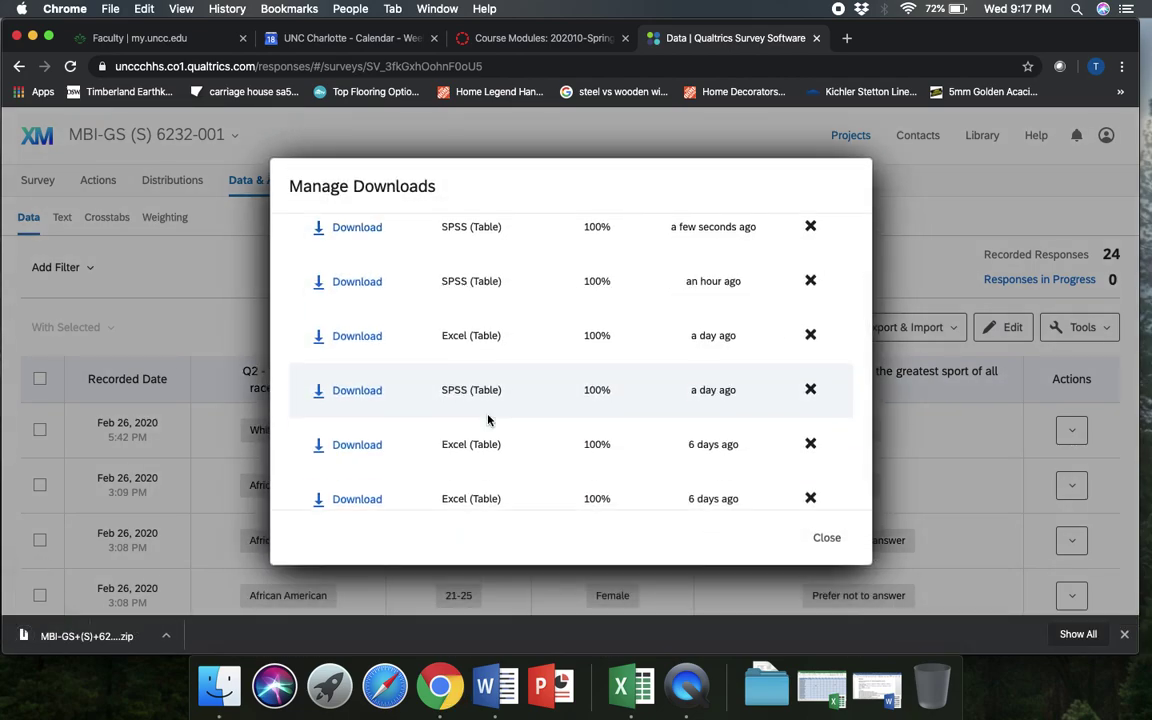
- Open the downloaded MBI-GS (S) 6232-001 .sav file in SPSS and widen the Label column in the variable list
left_click(113, 646)
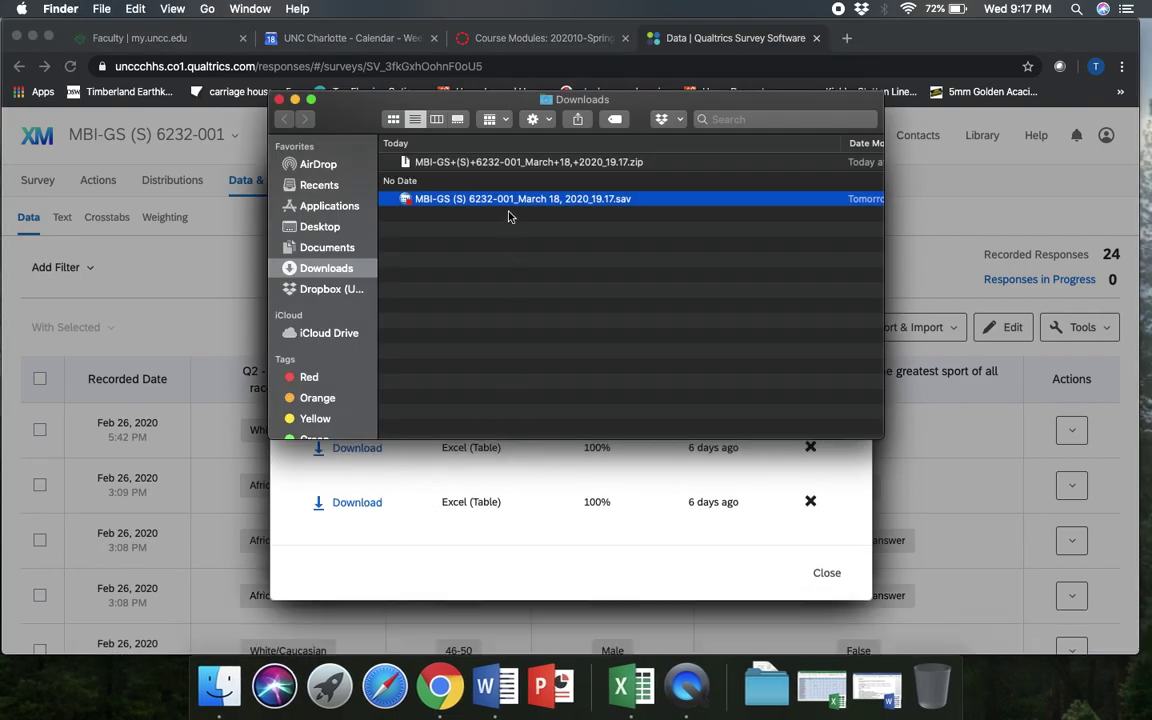
double_click(513, 200)
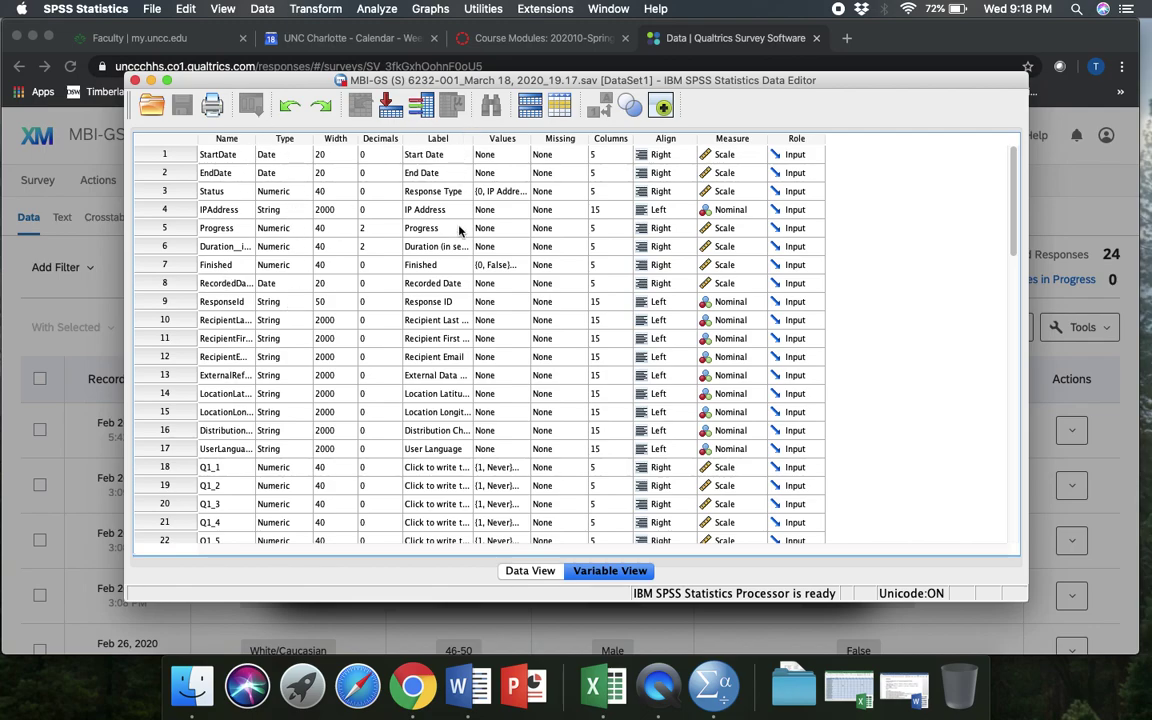
left_click_drag(474, 138, 565, 138)
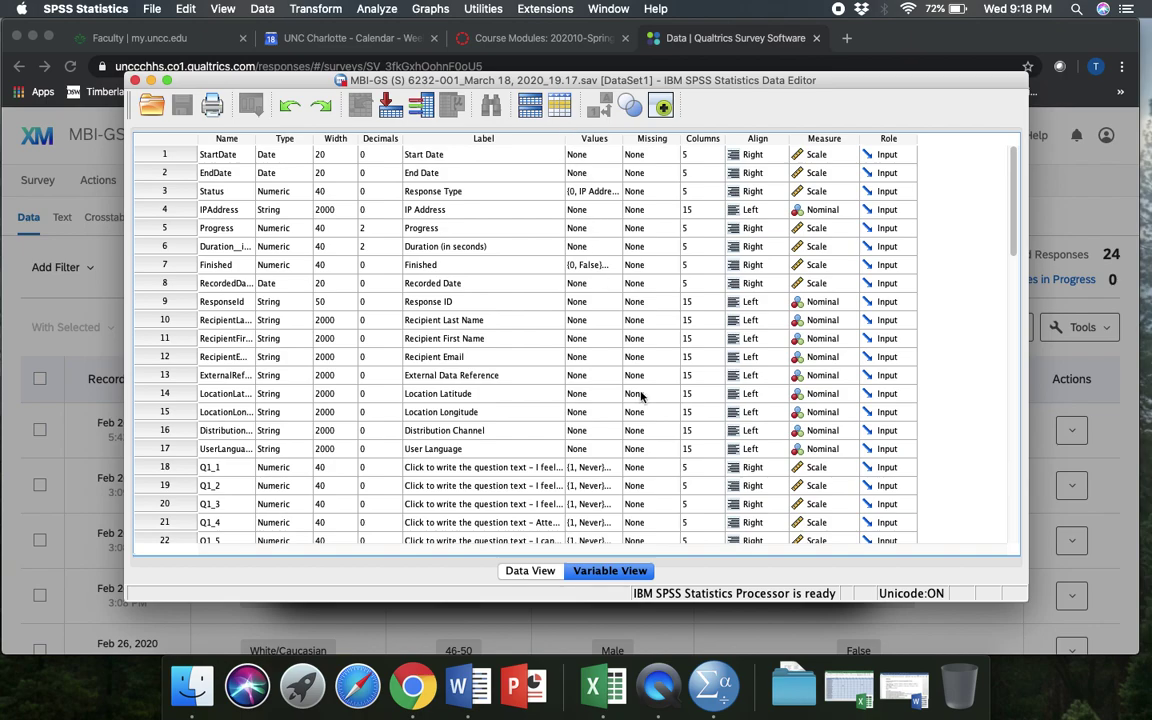
left_click_drag(564, 138, 679, 138)
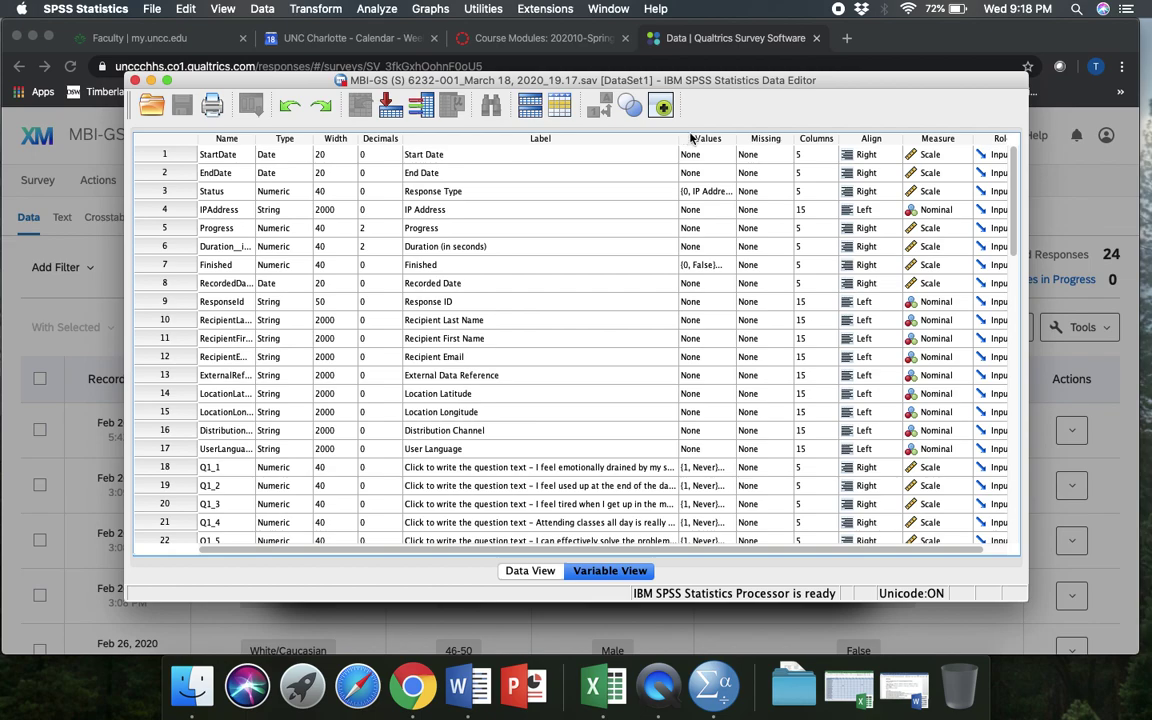
- Examine the value labels of Q1_1, dismiss them without changes, and review the remaining variables through Q6
left_click(726, 470)
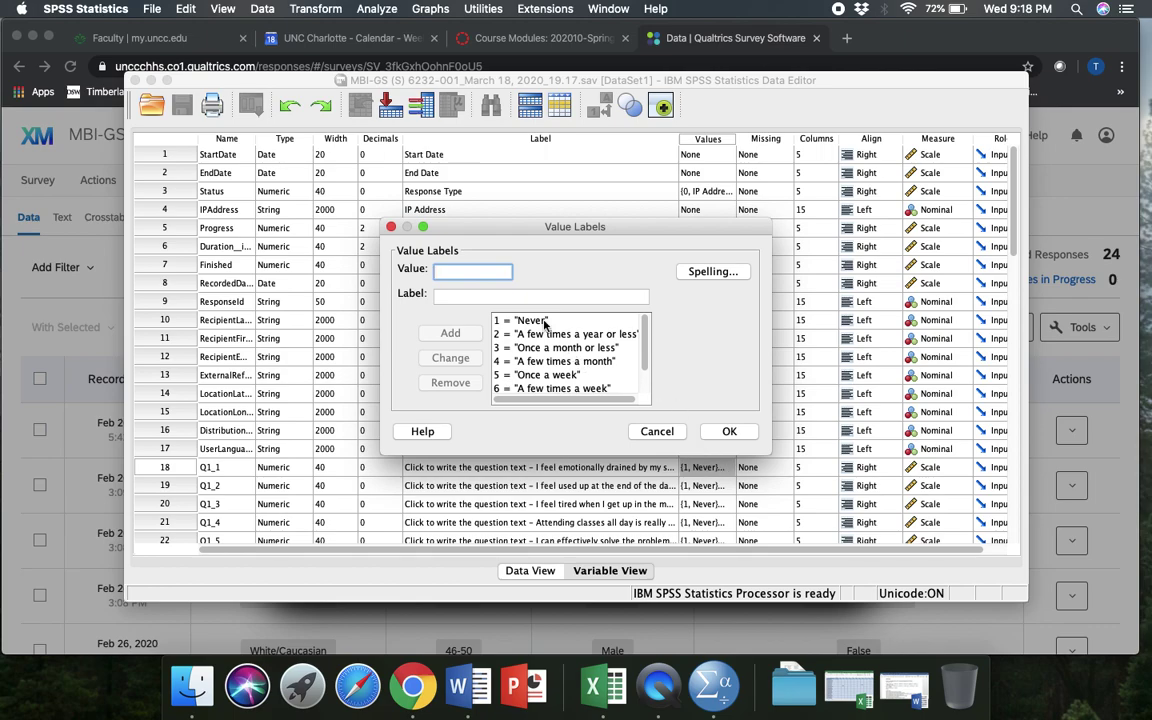
scroll(580, 372, "down", 2)
key("Down")
key("Down")
key("Down")
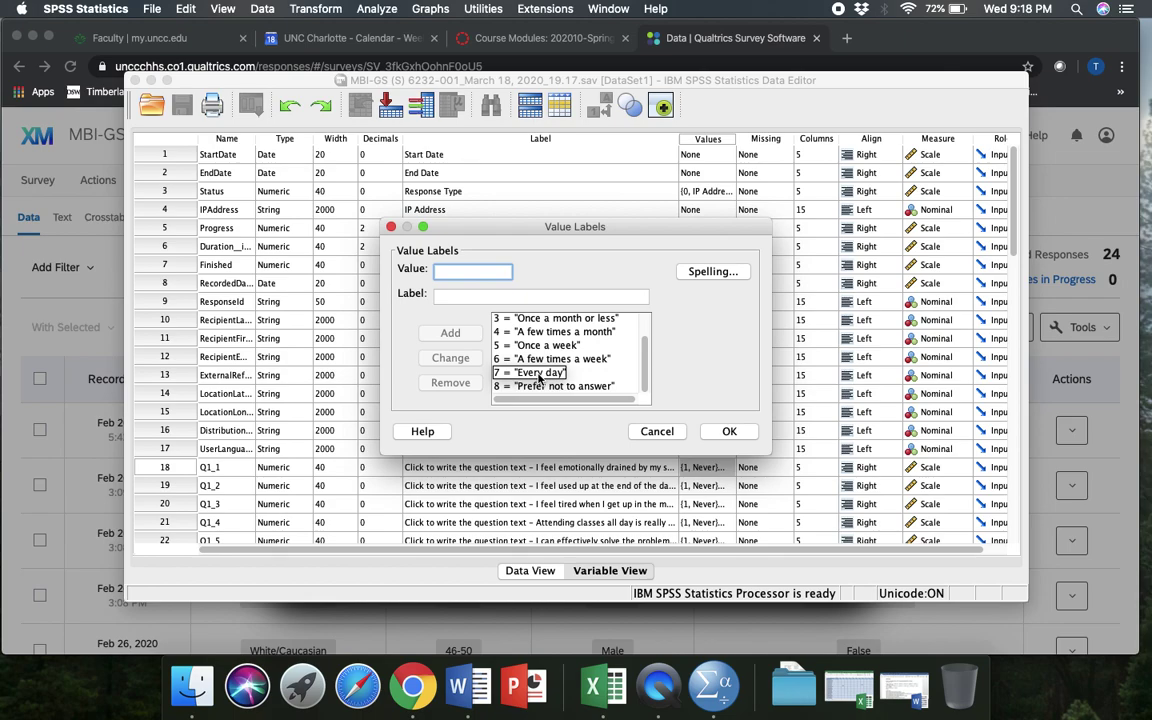
key("Down")
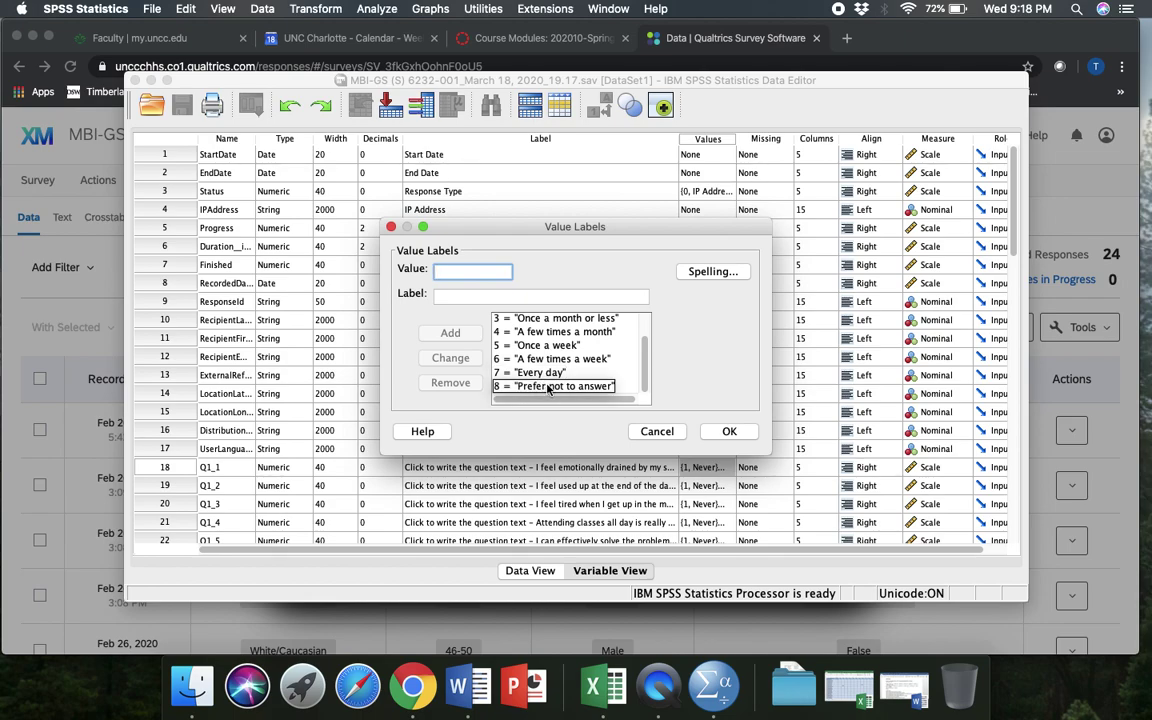
key("Tab")
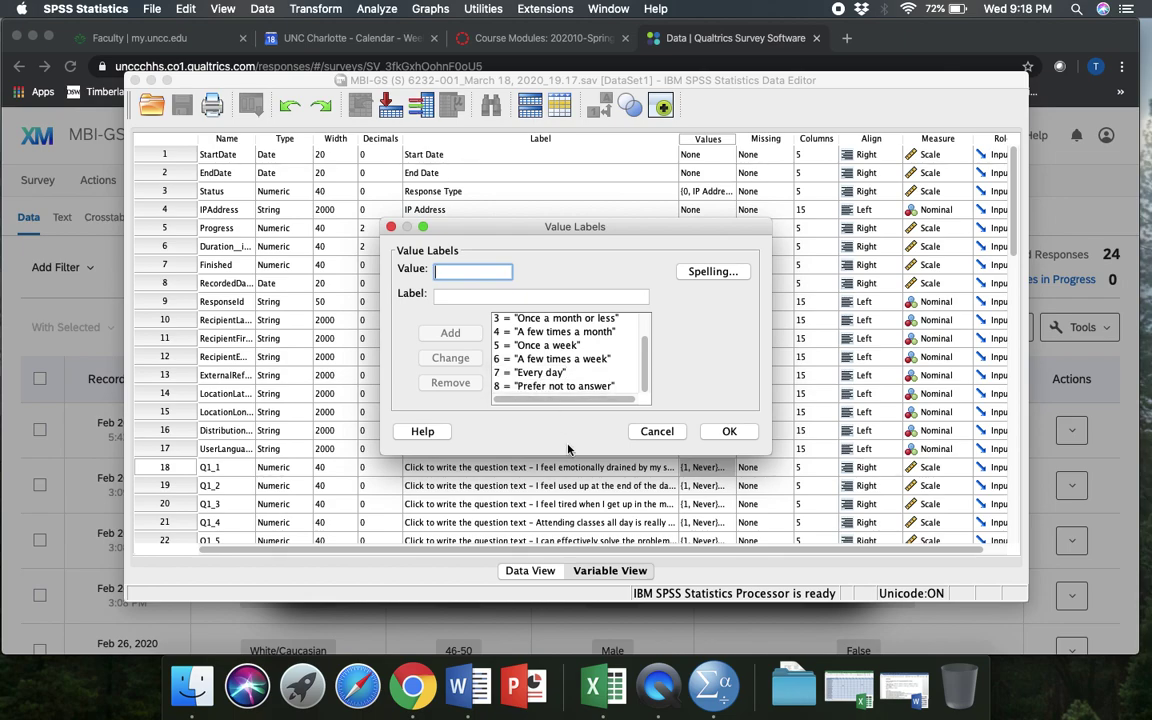
left_click(656, 433)
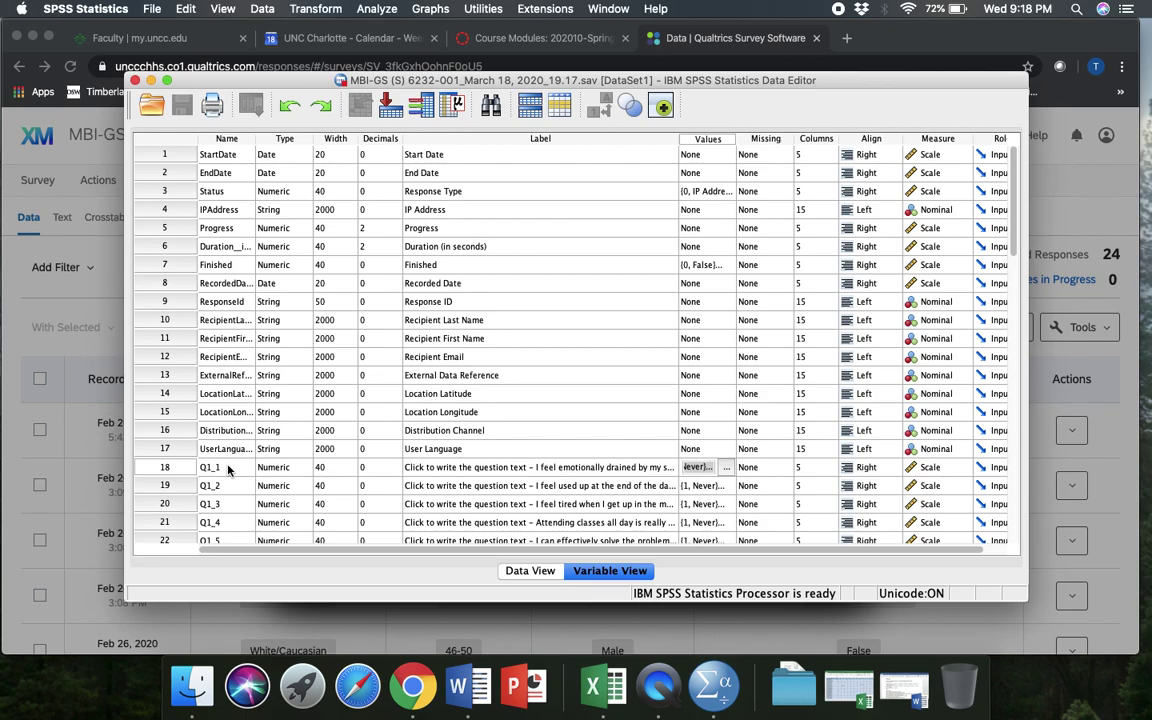
scroll(228, 470, "down", 10)
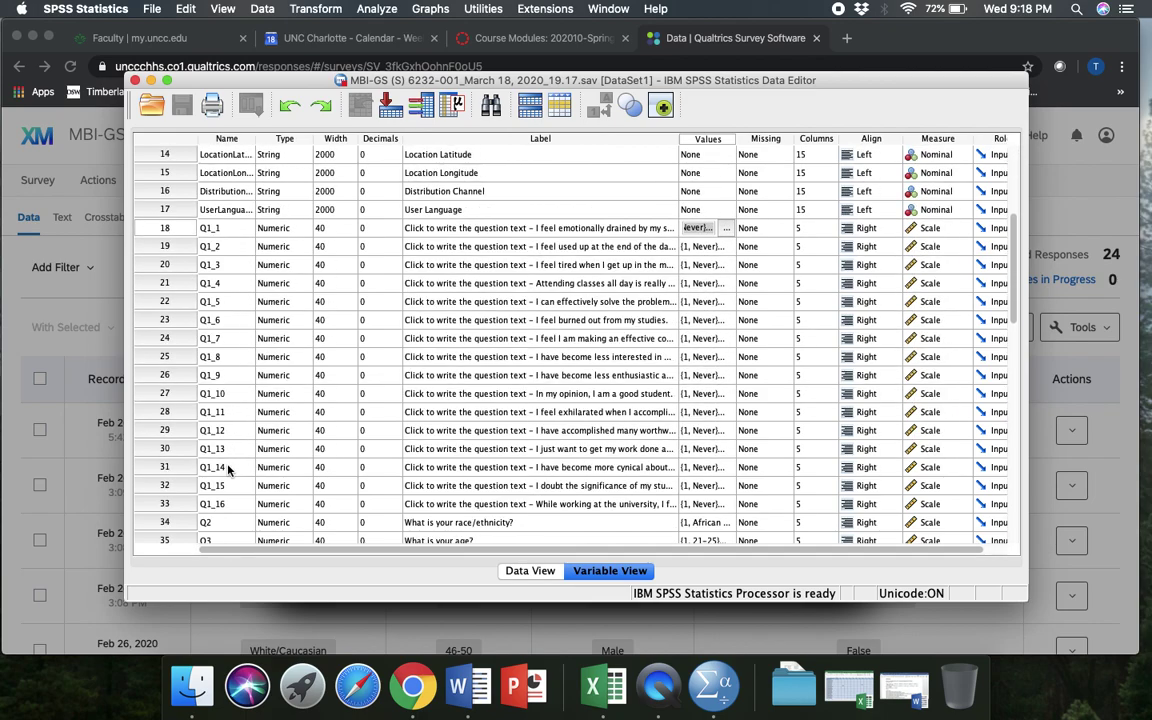
scroll(228, 470, "down", 2)
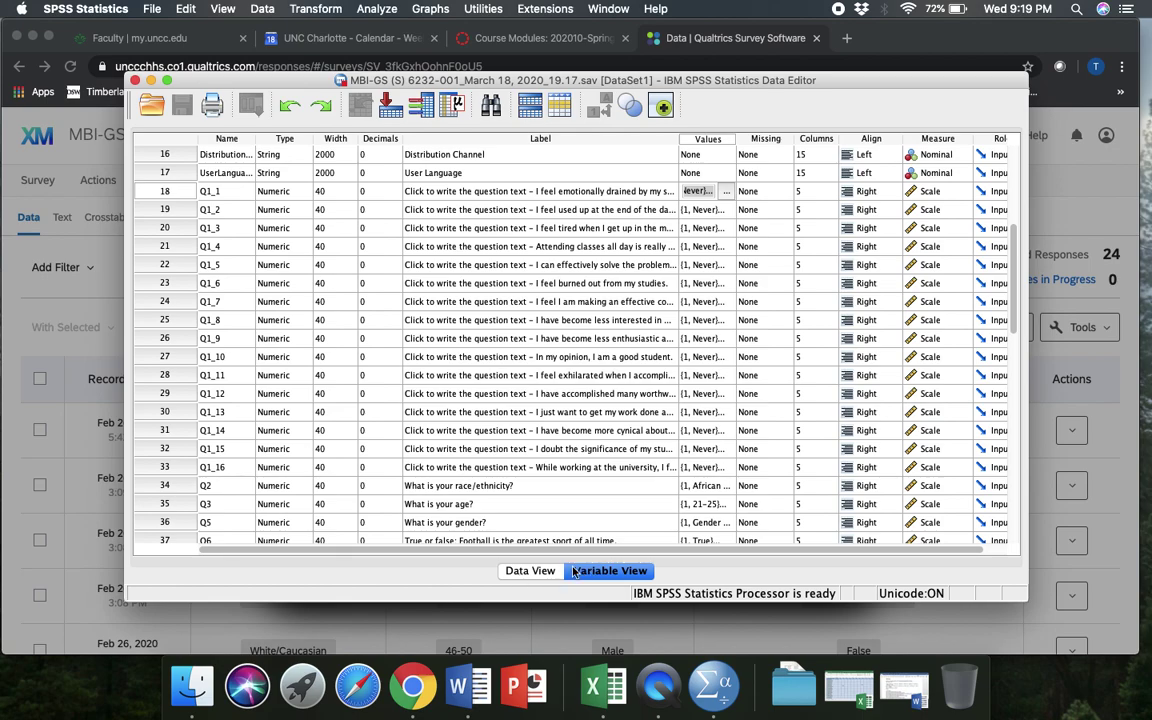
- Show the case data and review the respondents' rows and the columns from StartDate through Q6
left_click(535, 572)
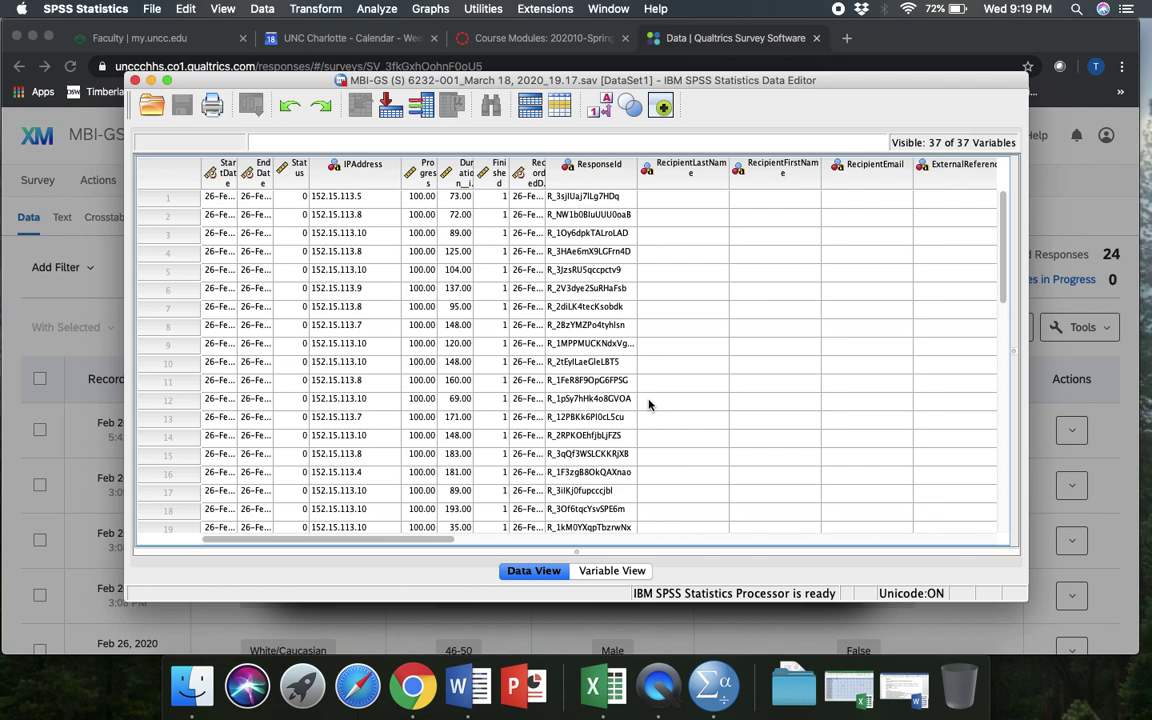
scroll(648, 404, "down", 5)
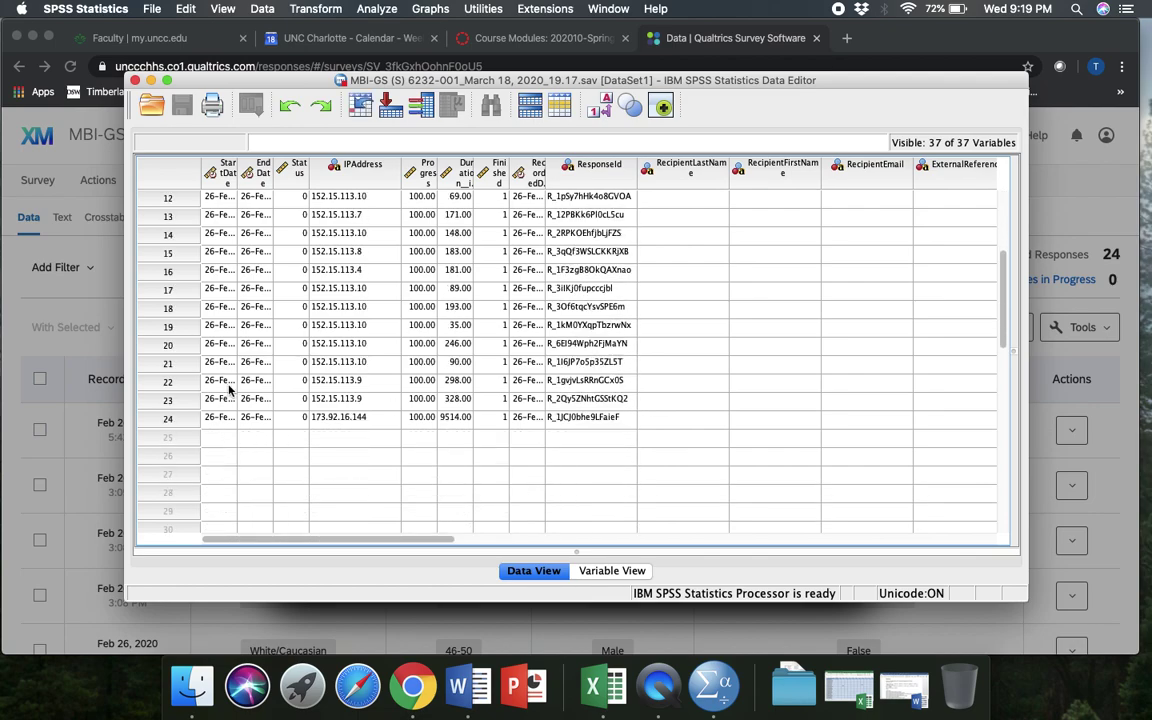
scroll(647, 425, "up", 1)
scroll(648, 426, "up", 3)
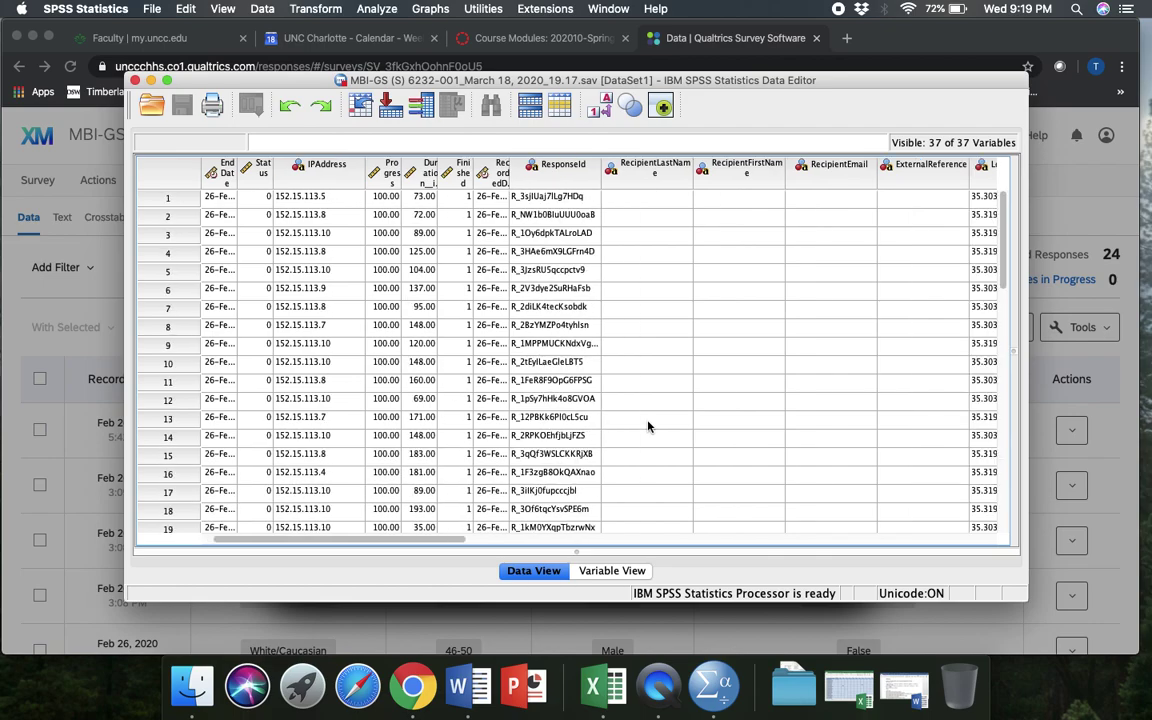
scroll(648, 426, "right", 10)
scroll(647, 426, "right", 1)
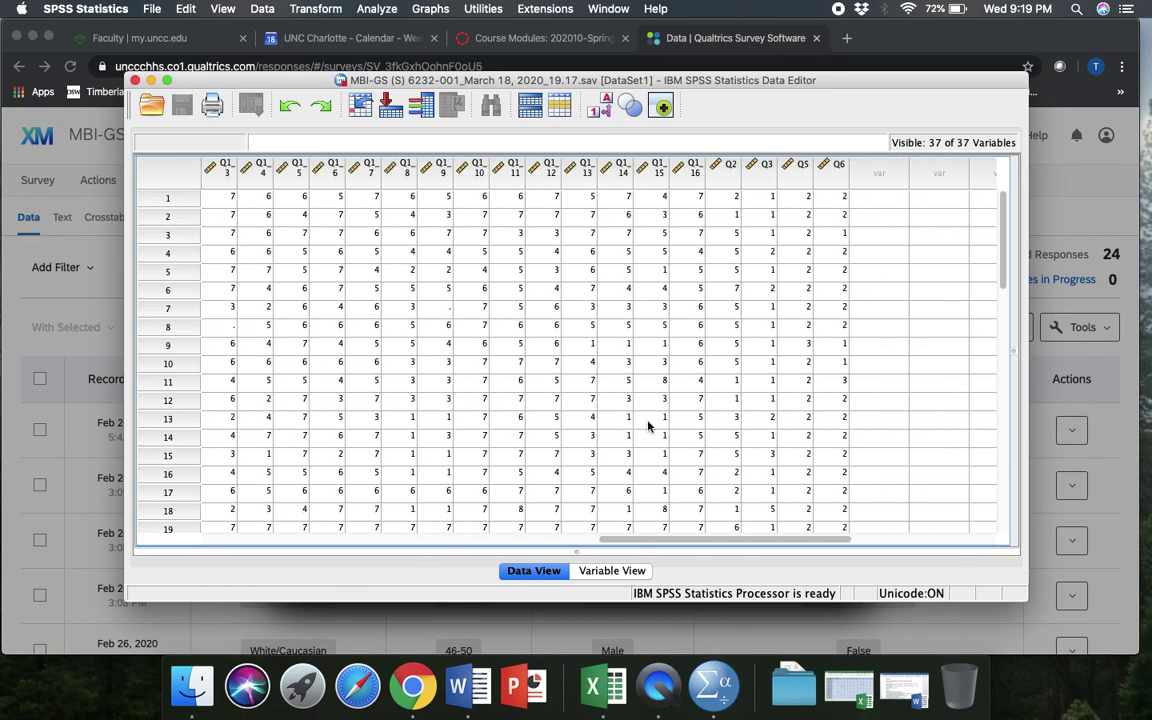
scroll(647, 426, "left", 2)
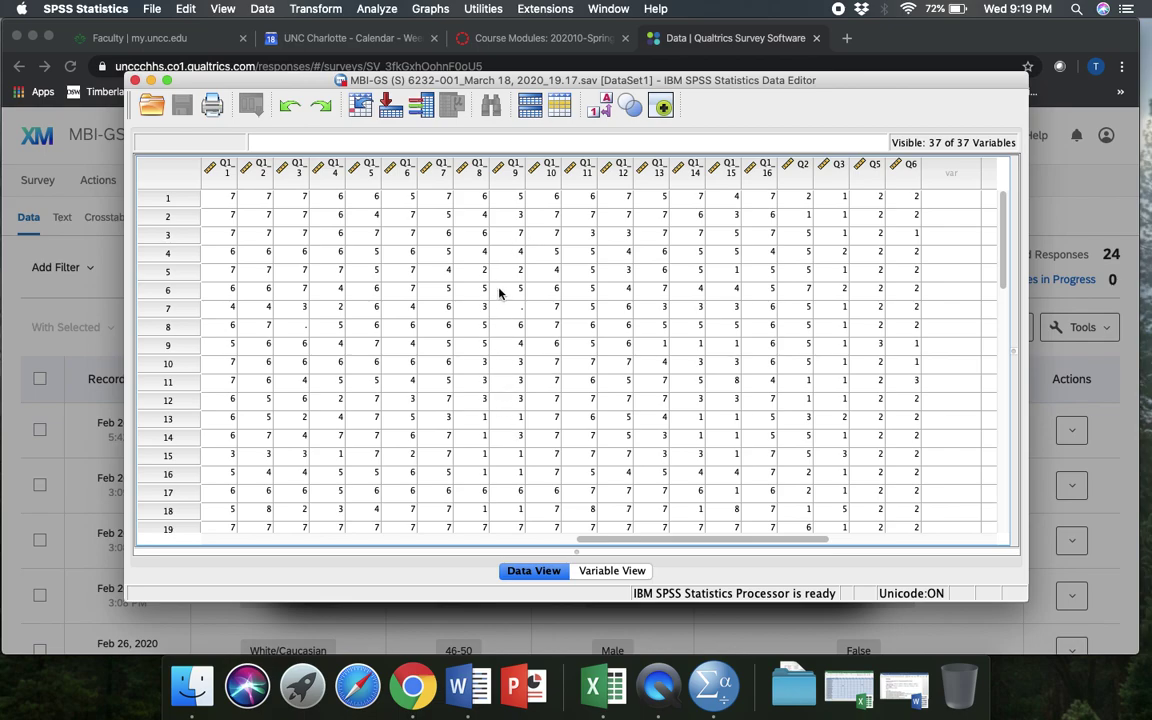
scroll(620, 435, "left", 3)
scroll(620, 435, "right", 2)
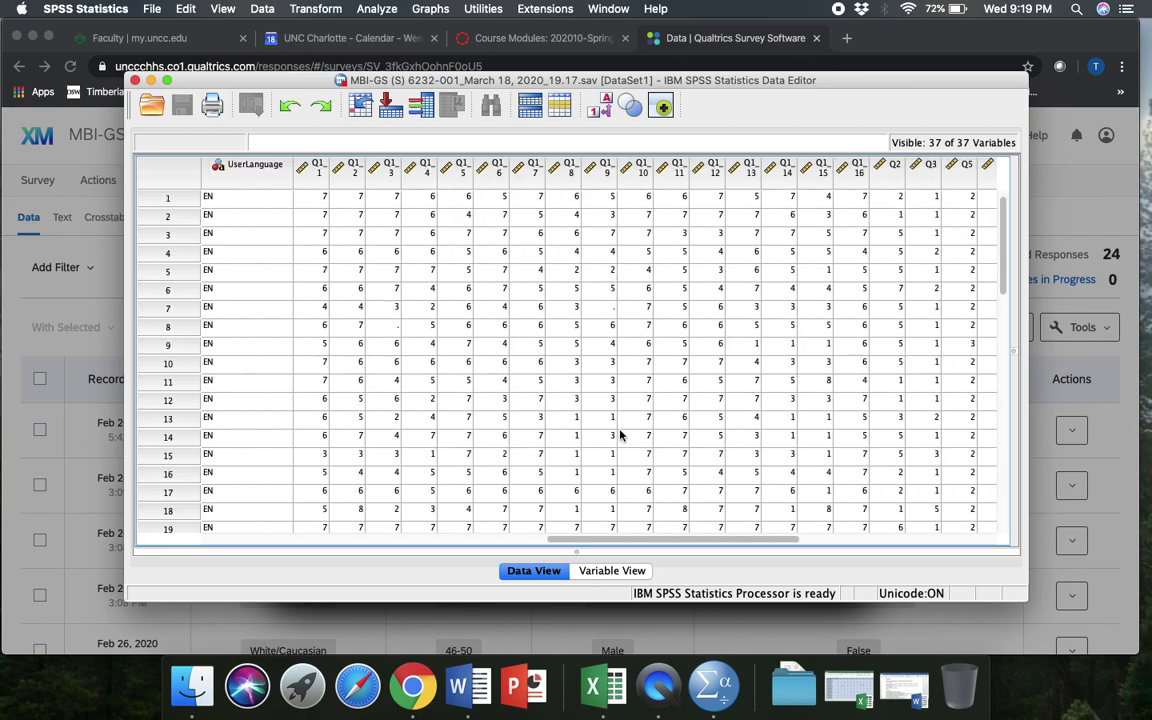
scroll(620, 435, "left", 3)
scroll(620, 435, "left", 10)
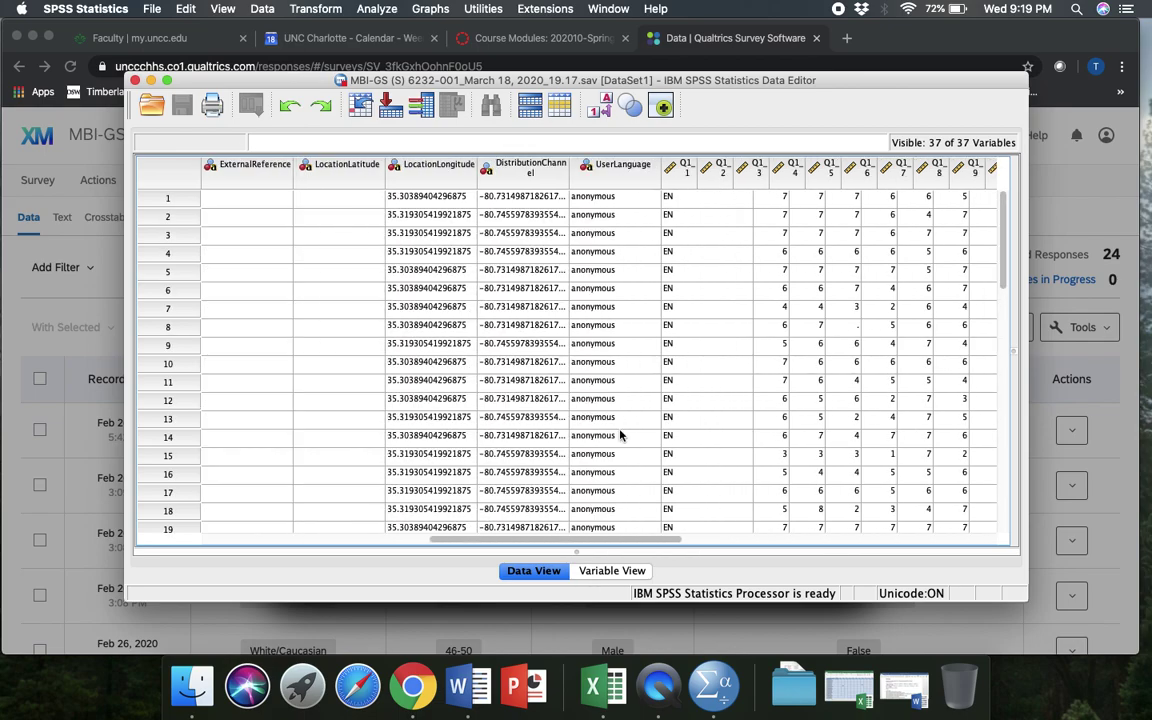
scroll(620, 435, "down", 1)
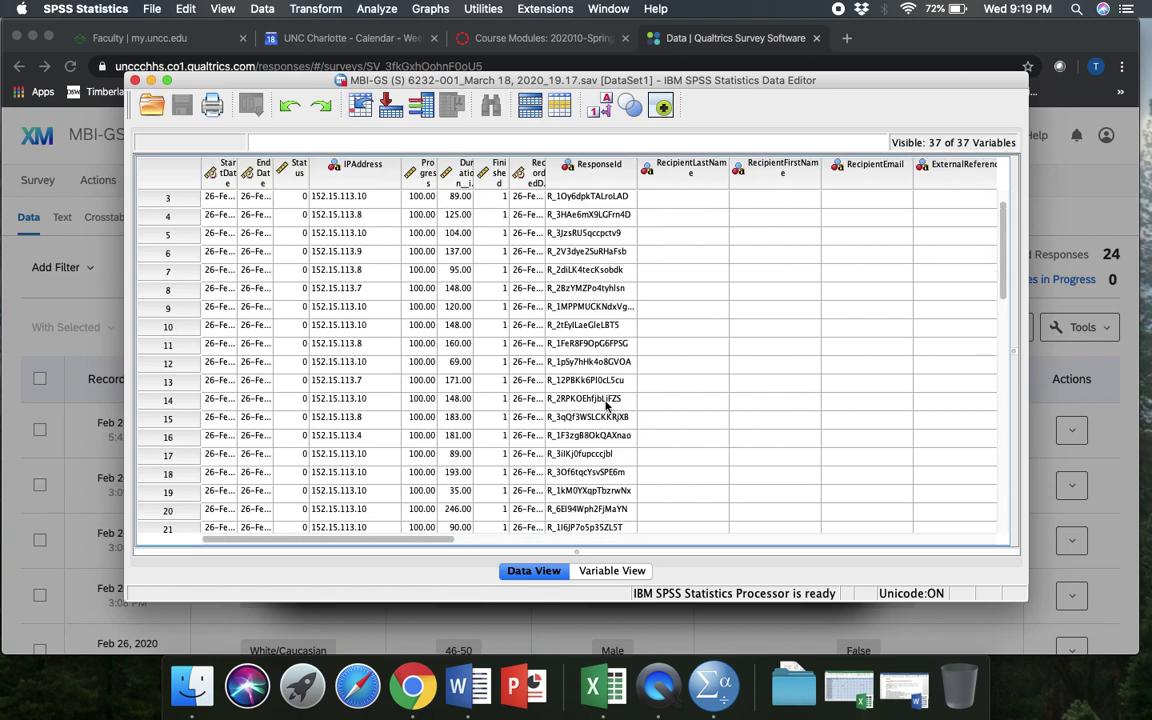
- Switch to the Excel Datasheet to compare its ID and mbi columns, and minimize the workbook
left_click(852, 690)
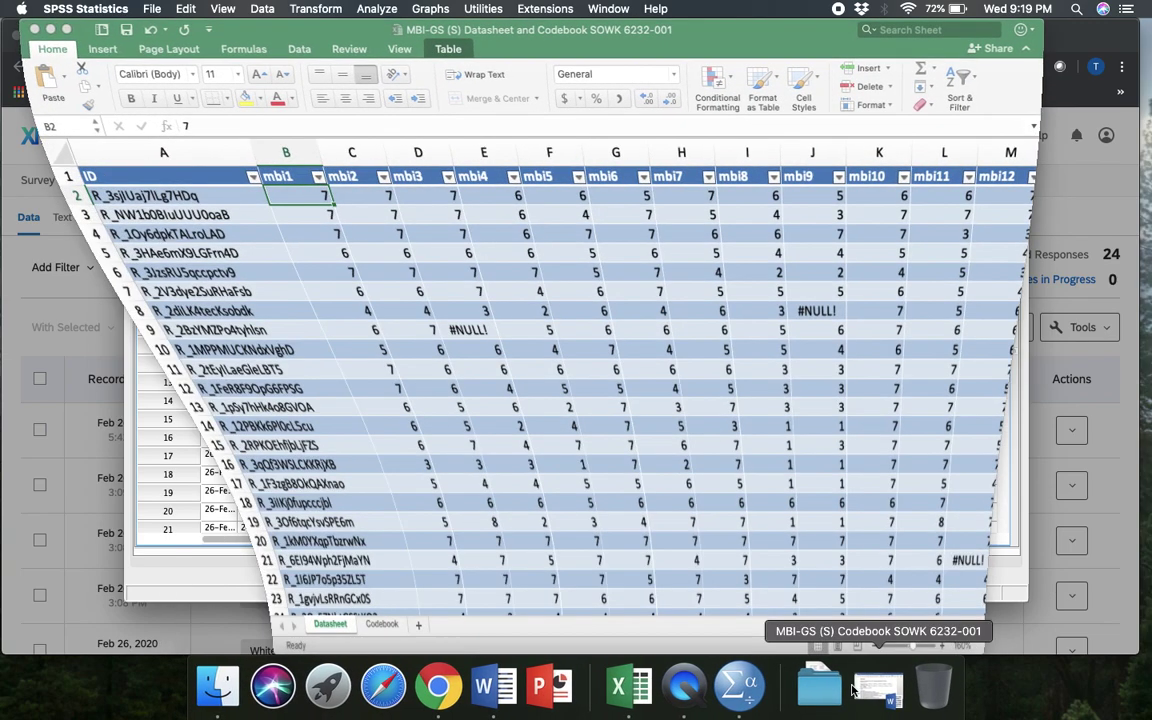
scroll(612, 432, "down", 4)
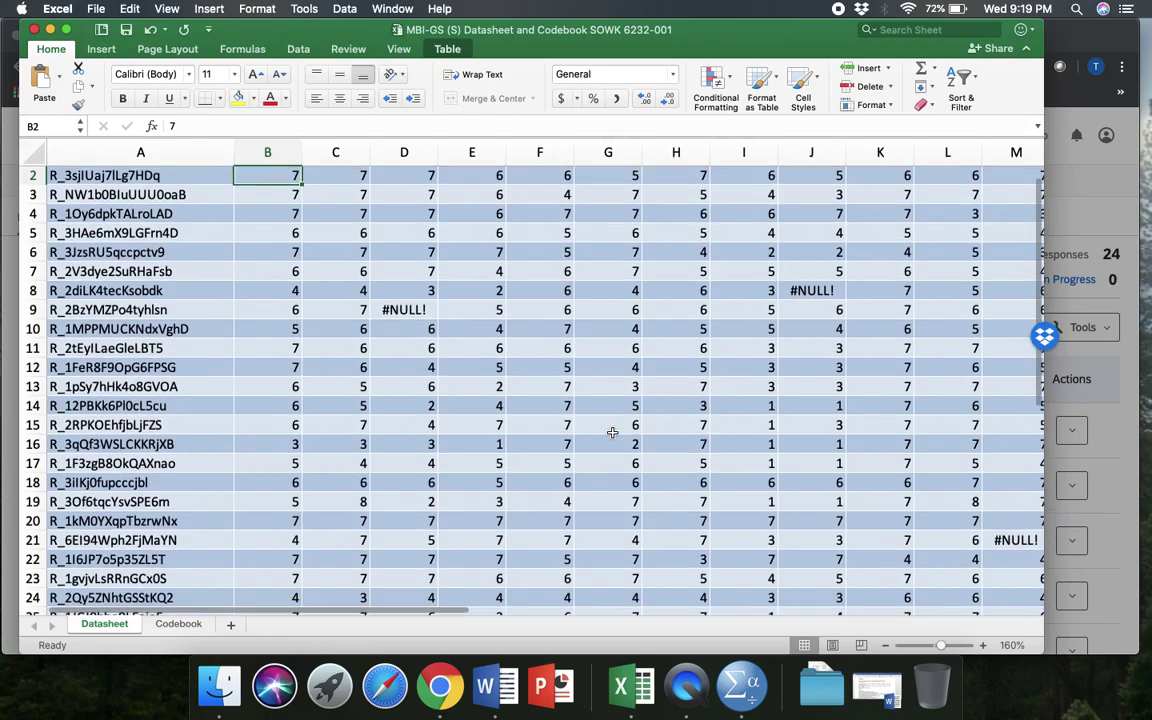
scroll(612, 432, "up", 4)
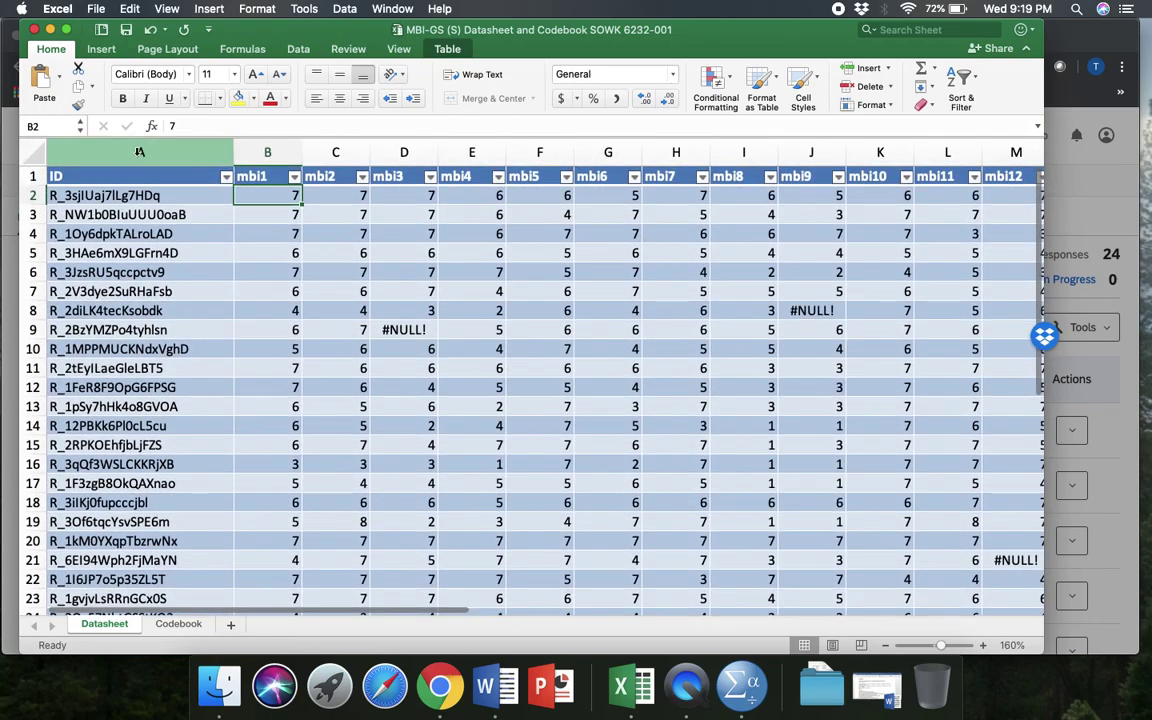
left_click(51, 30)
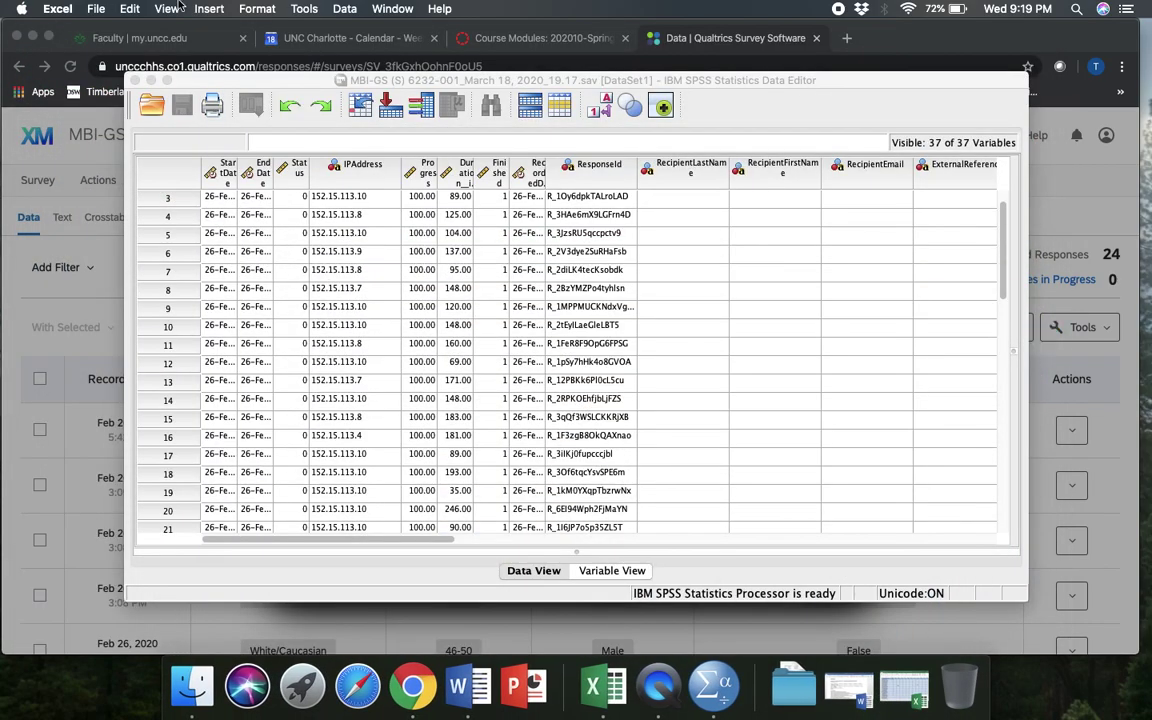
- Return to the SPSS data file and open the syntax file Syntax 001.sps from the 001 folder
left_click(263, 78)
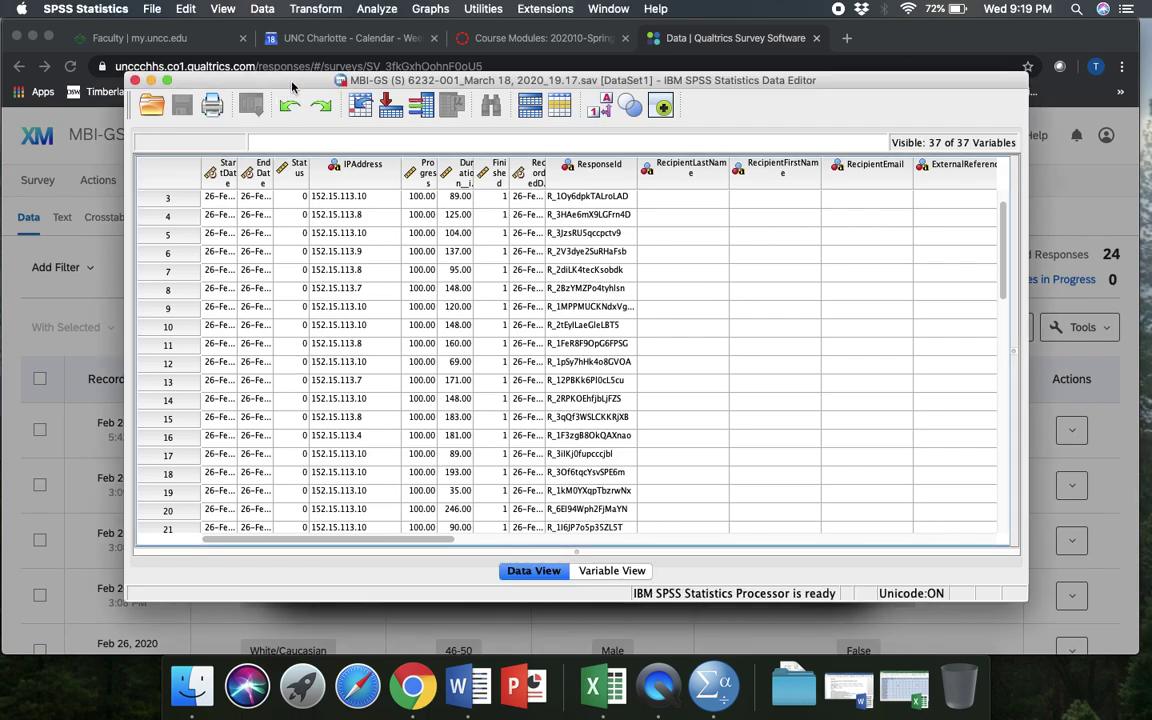
left_click(152, 9)
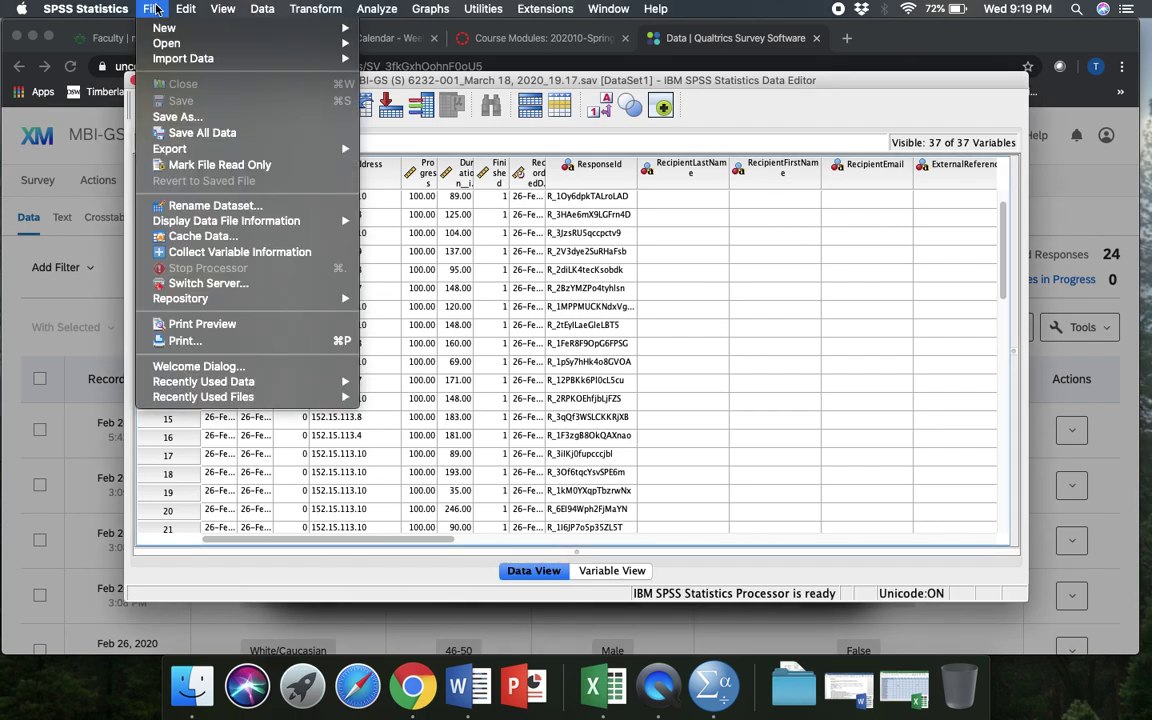
mouse_move(150, 43)
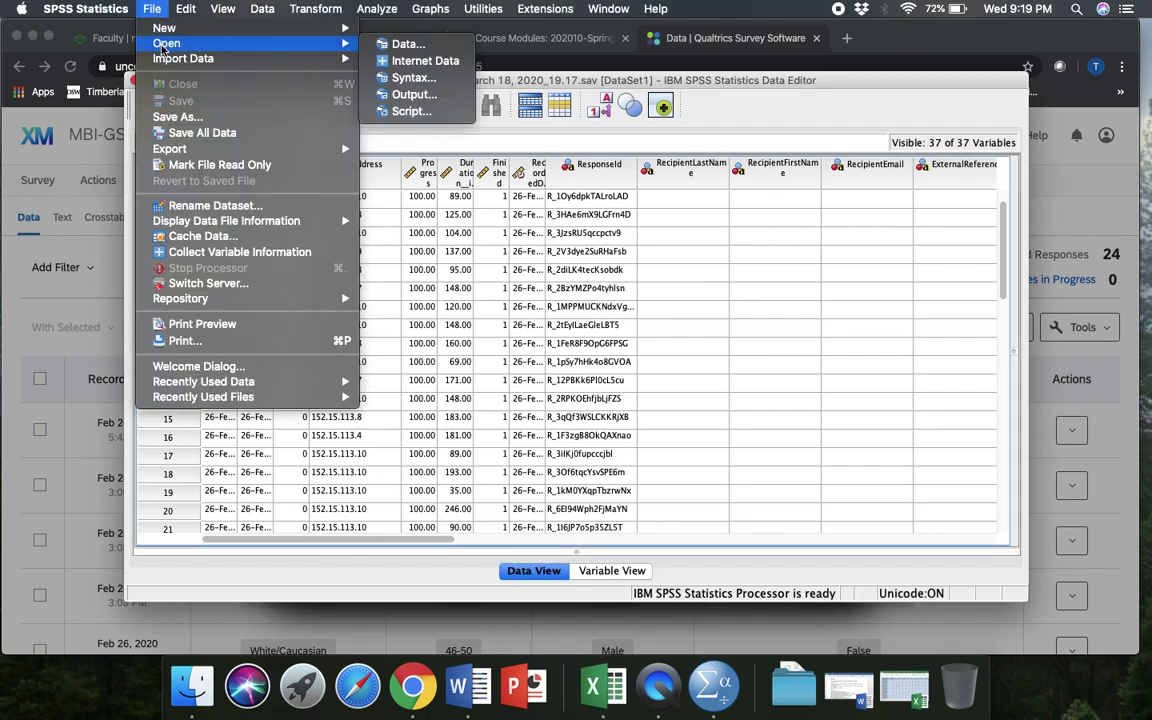
left_click(402, 78)
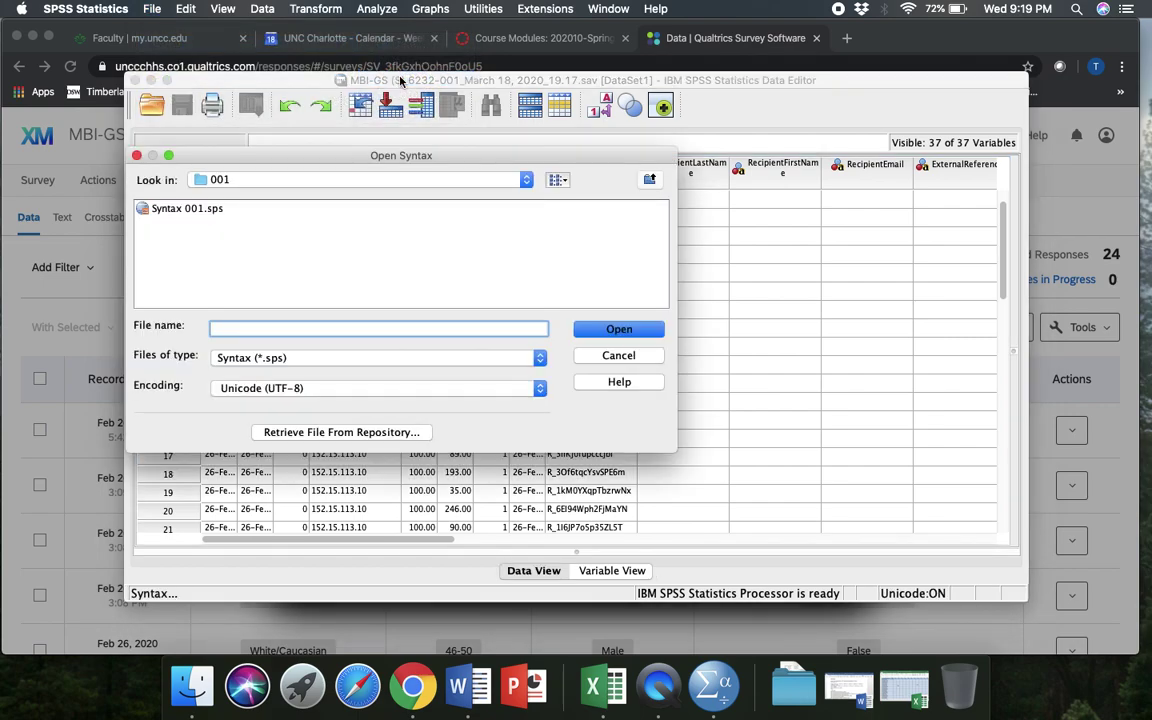
left_click(628, 330)
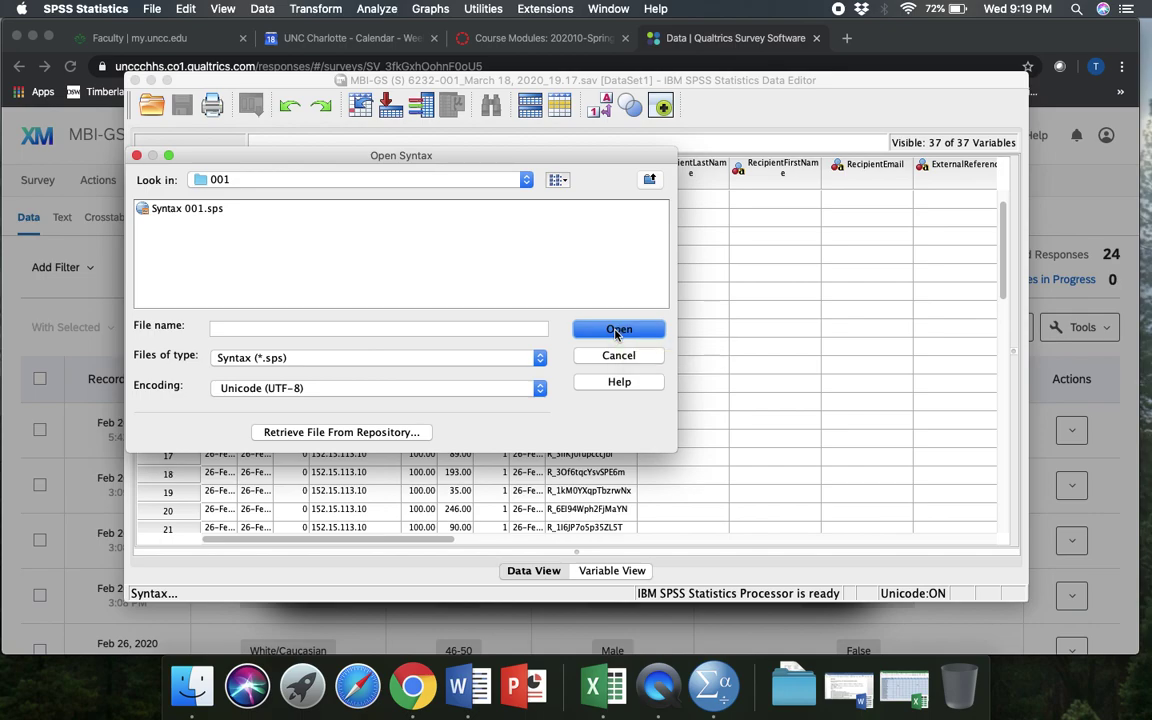
left_click(370, 254)
left_click(205, 210)
left_click(618, 330)
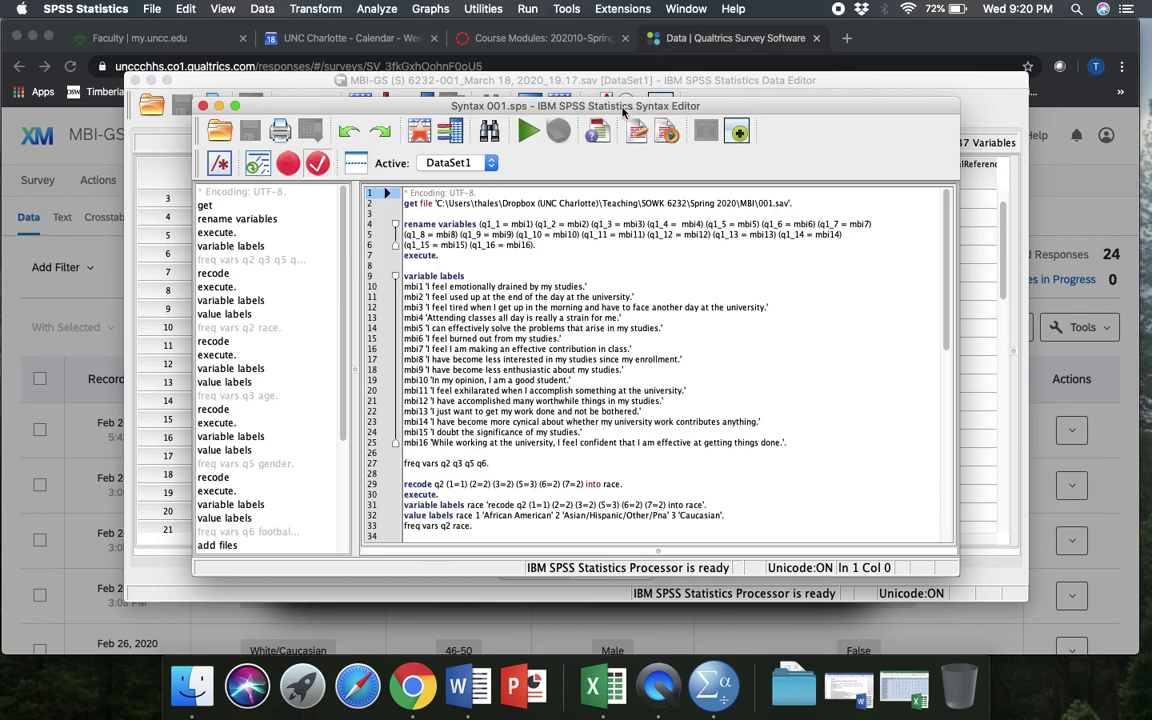
- Rearrange the syntax and data windows so both stay partly visible, with the syntax window in front
left_click_drag(623, 110, 804, 121)
left_click_drag(770, 79, 648, 27)
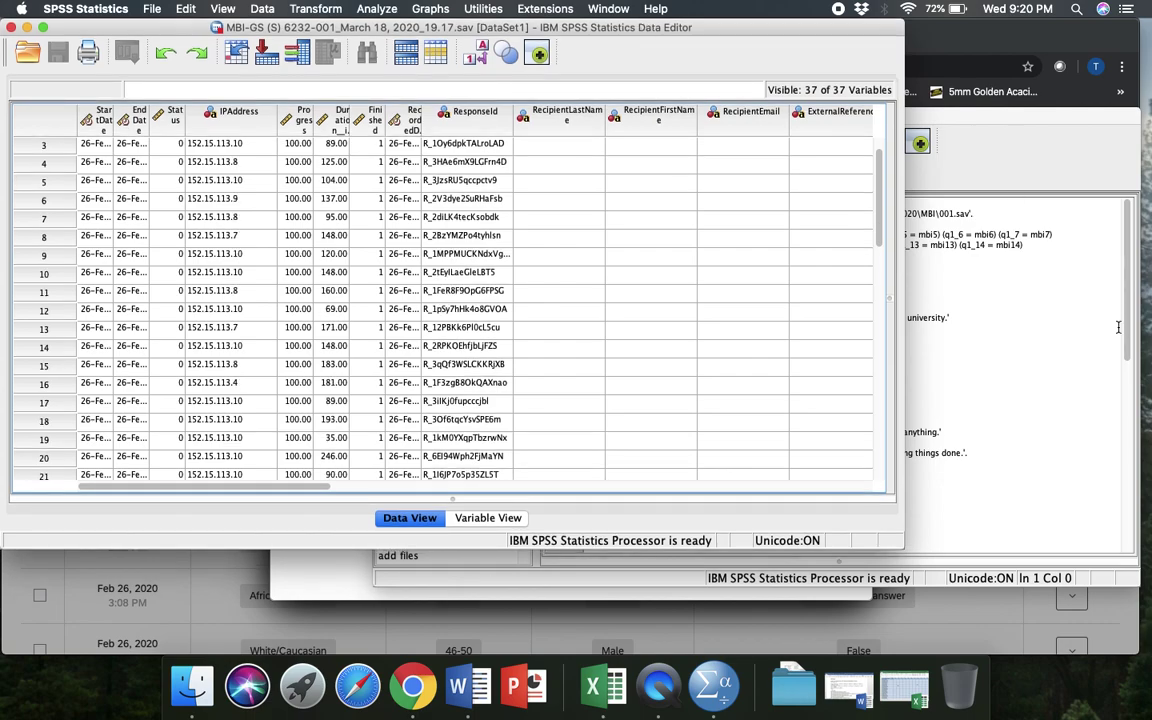
left_click(1012, 296)
left_click(845, 338)
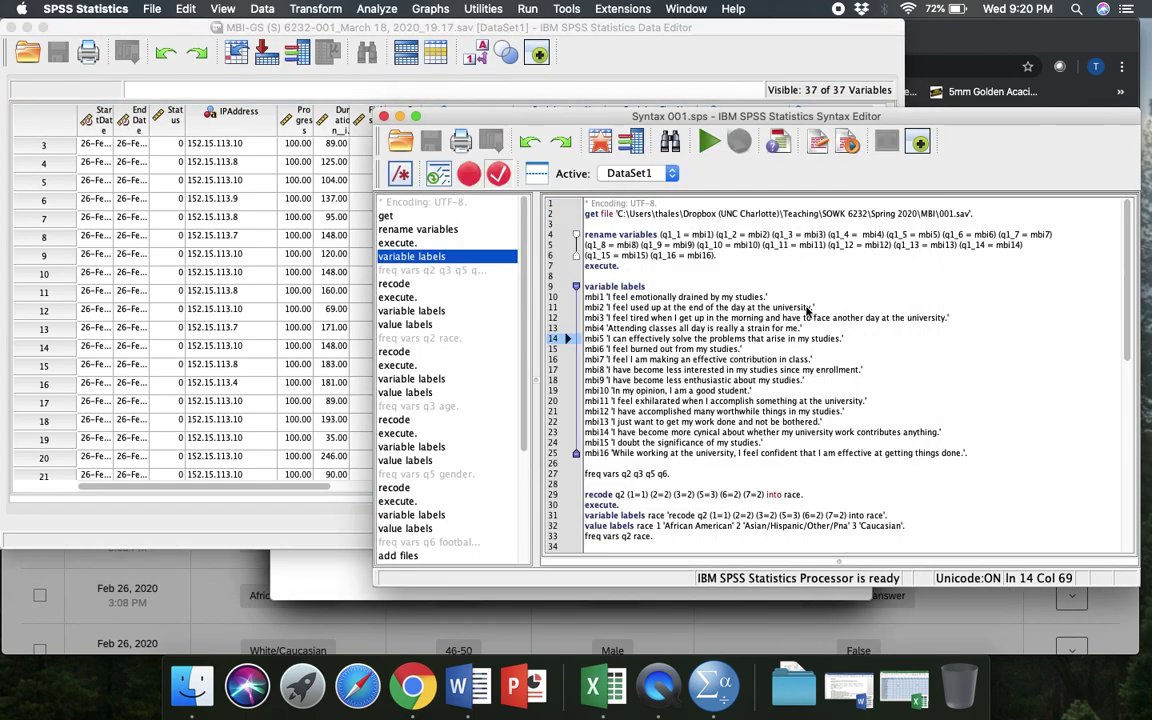
- Compare the syntax's rename variables command with variables Q1_1 to Q1_16 in the data file's variable list
scroll(808, 312, "down", 5)
scroll(724, 262, "up", 5)
left_click(708, 268)
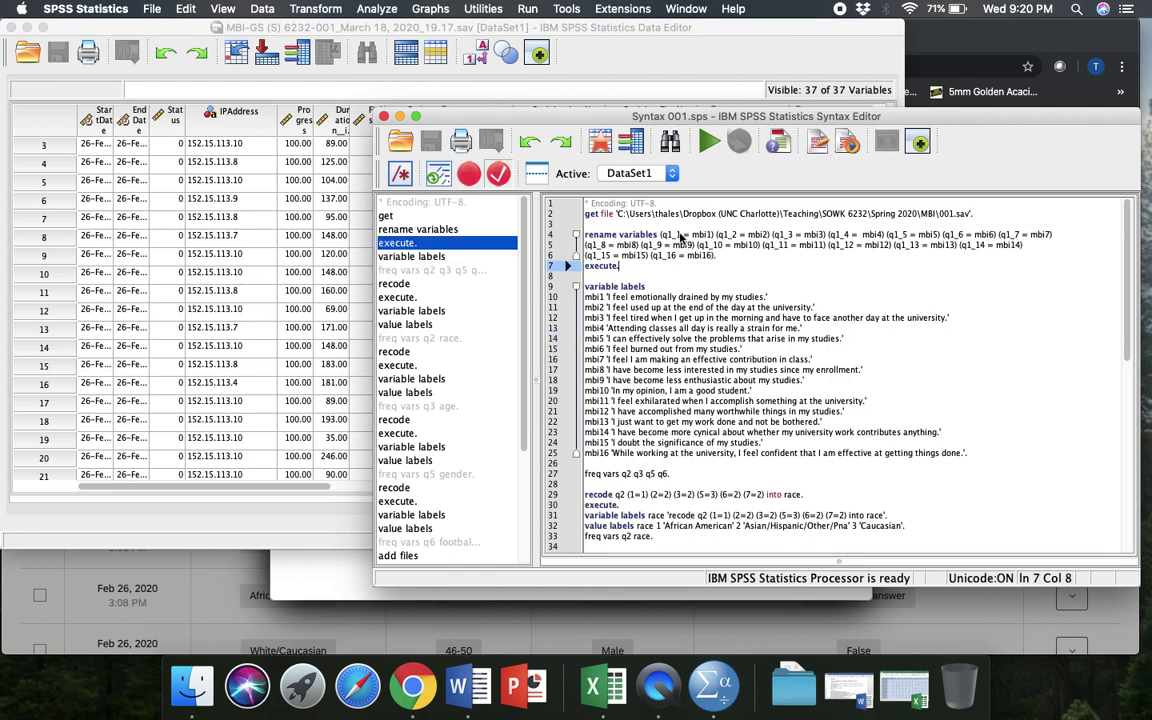
left_click(184, 462)
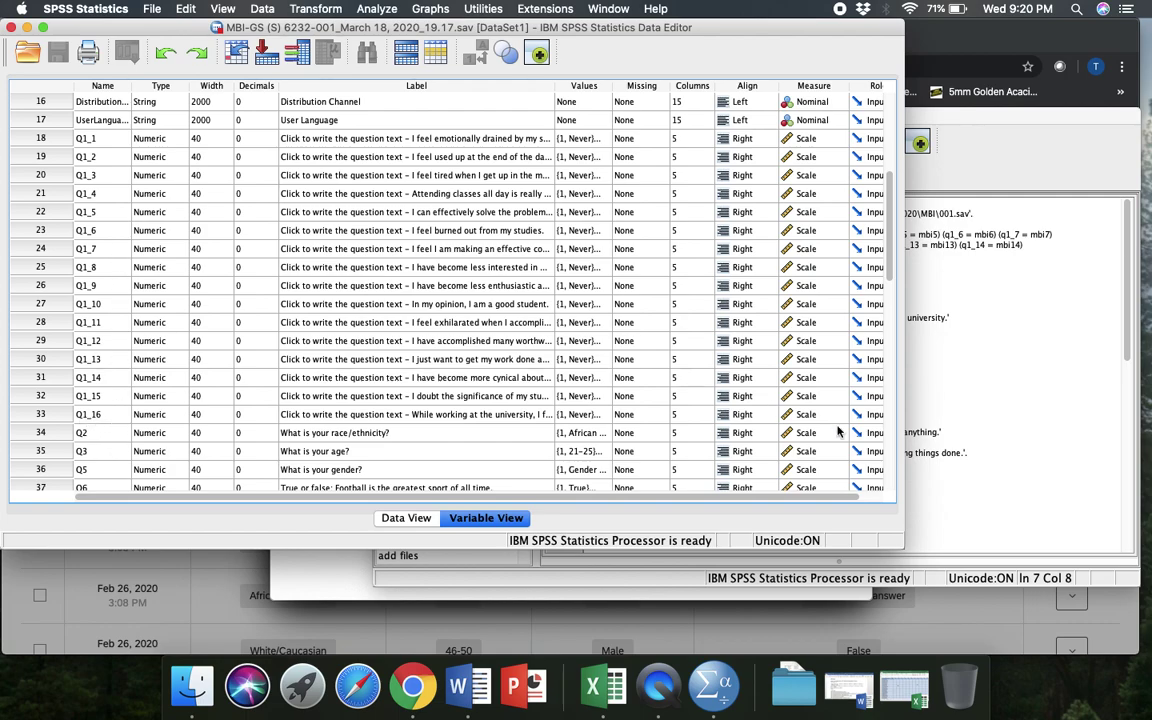
left_click(1014, 400)
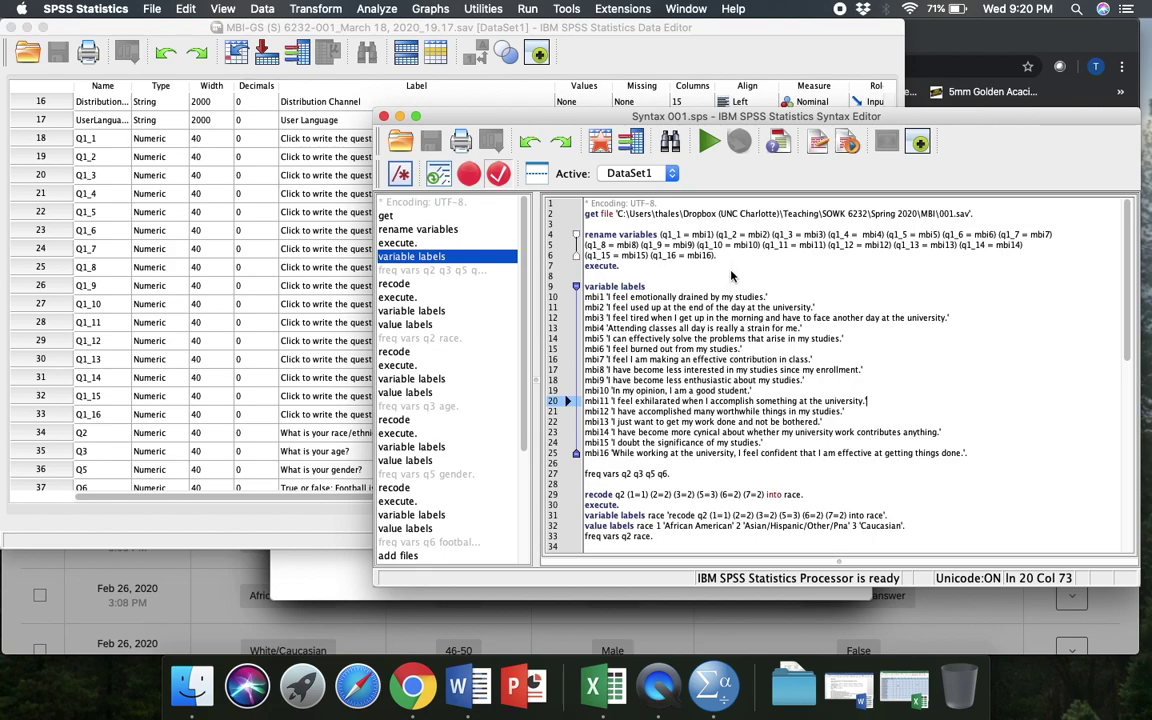
left_click(628, 245)
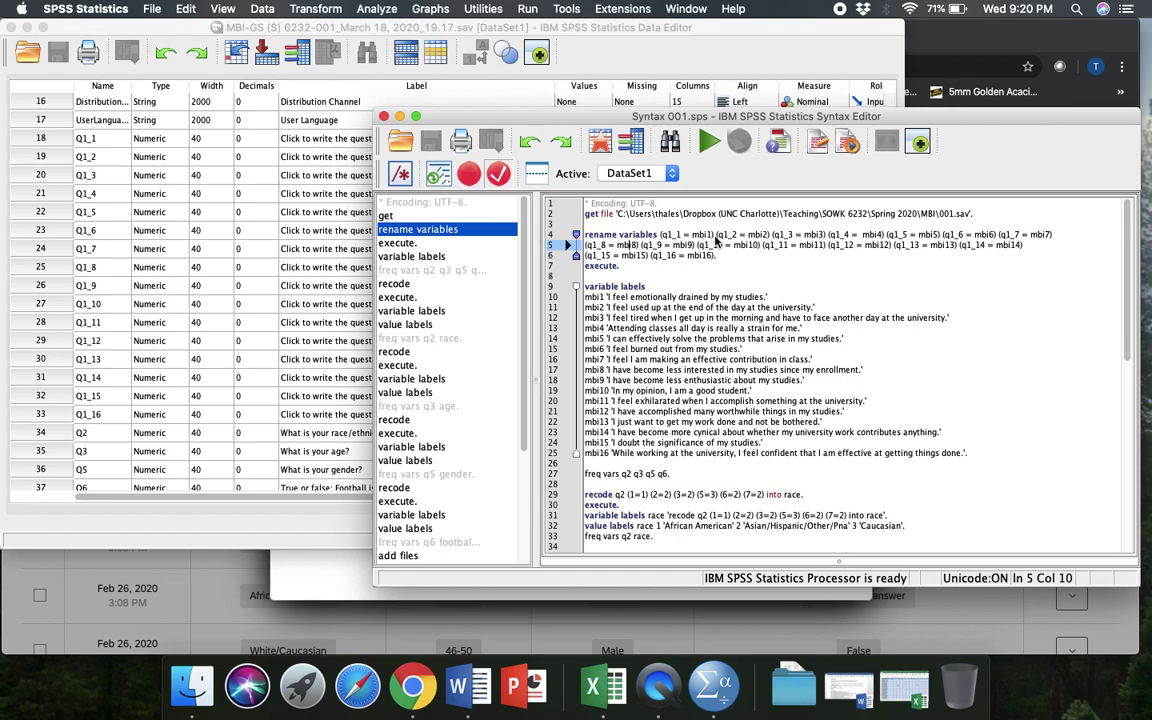
- Run the rename variables block that renames q1_1 to q1_16 as mbi1 to mbi16, and check the names in the data file's variable list
left_click(638, 268)
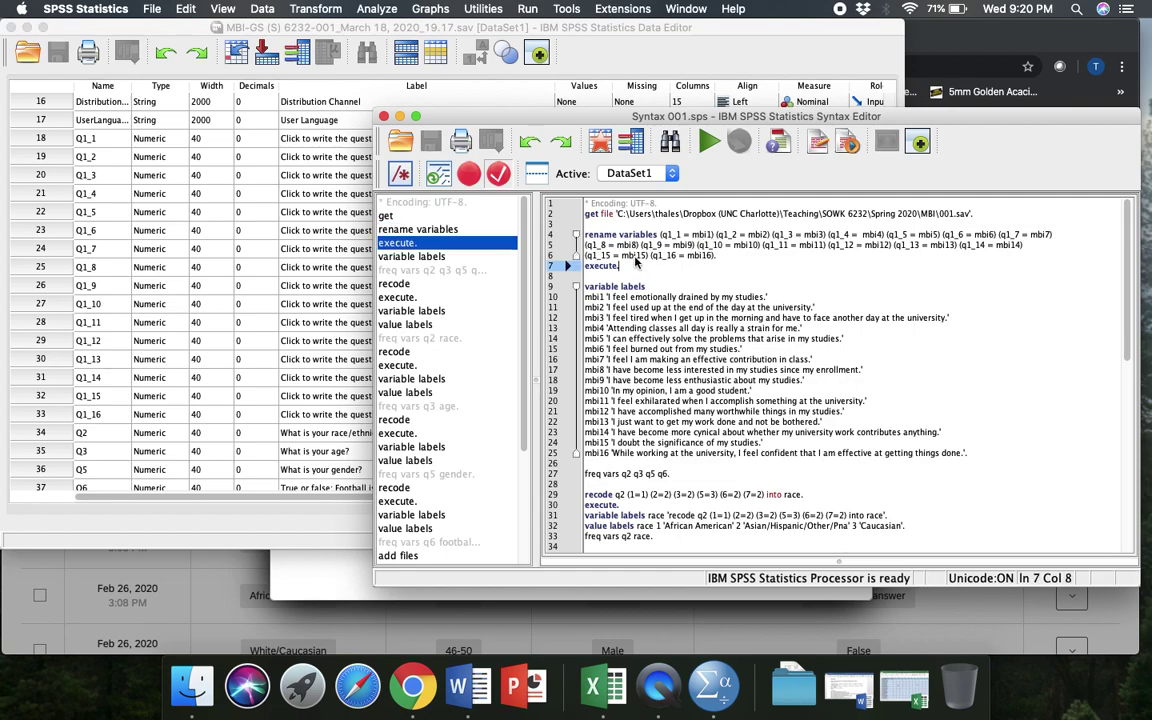
left_click_drag(628, 268, 624, 224)
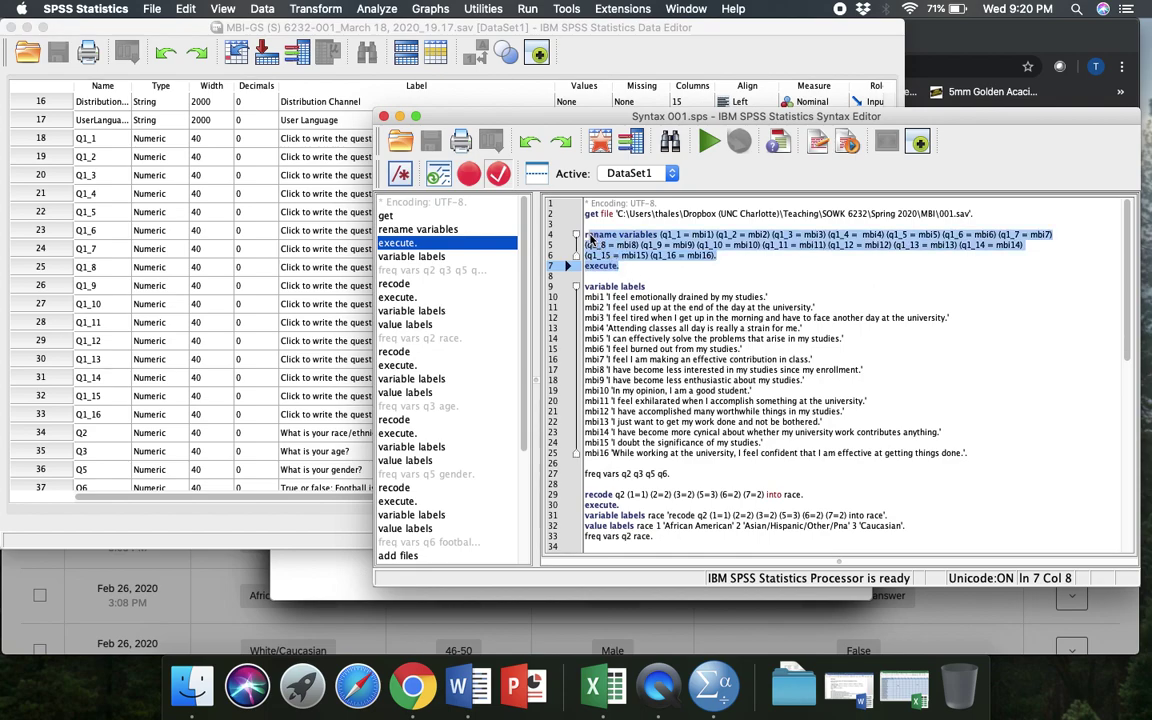
left_click(707, 143)
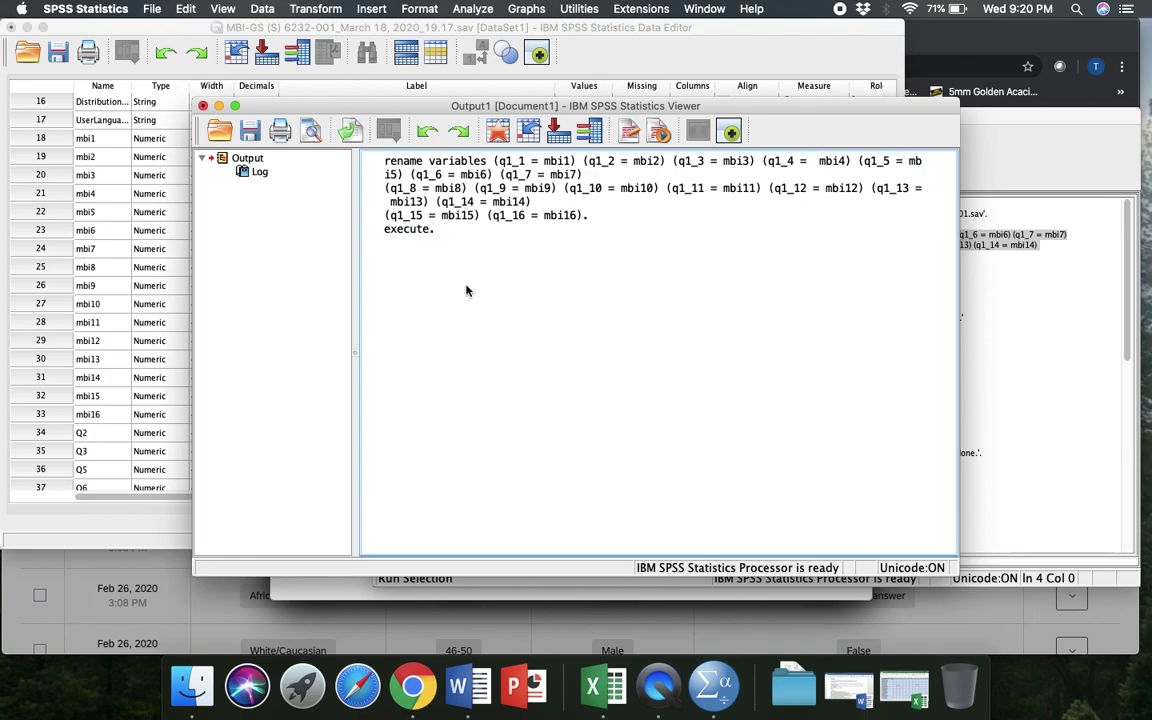
left_click(541, 50)
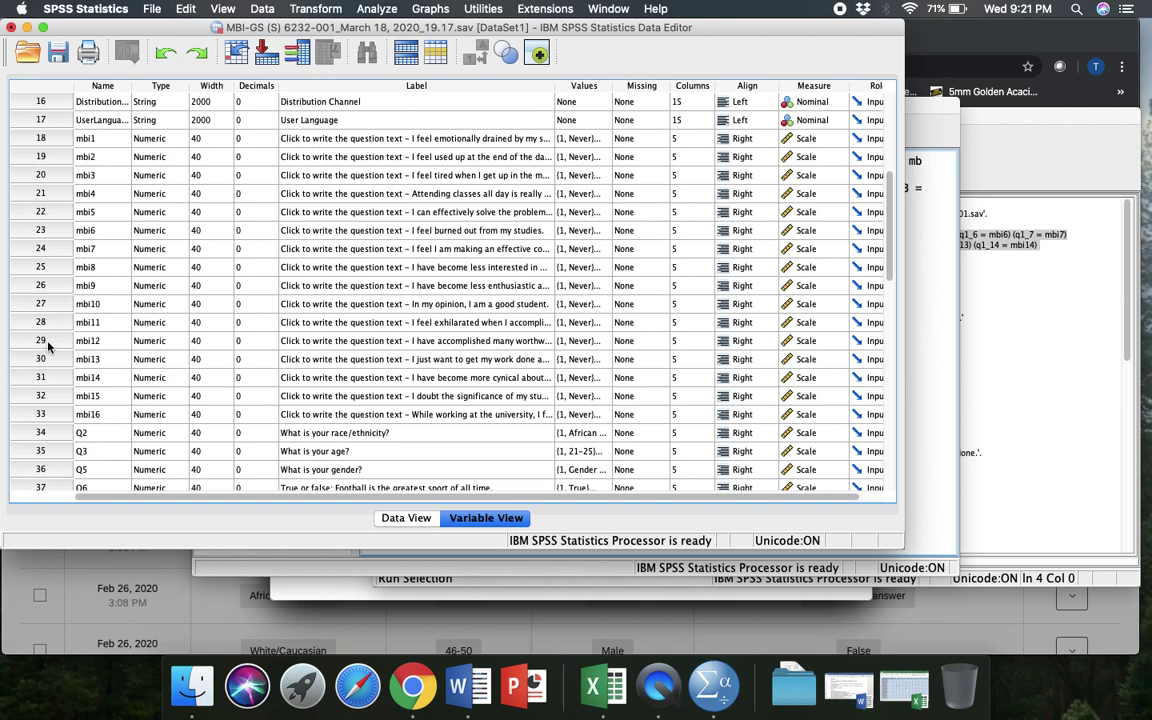
scroll(88, 350, "up", 2)
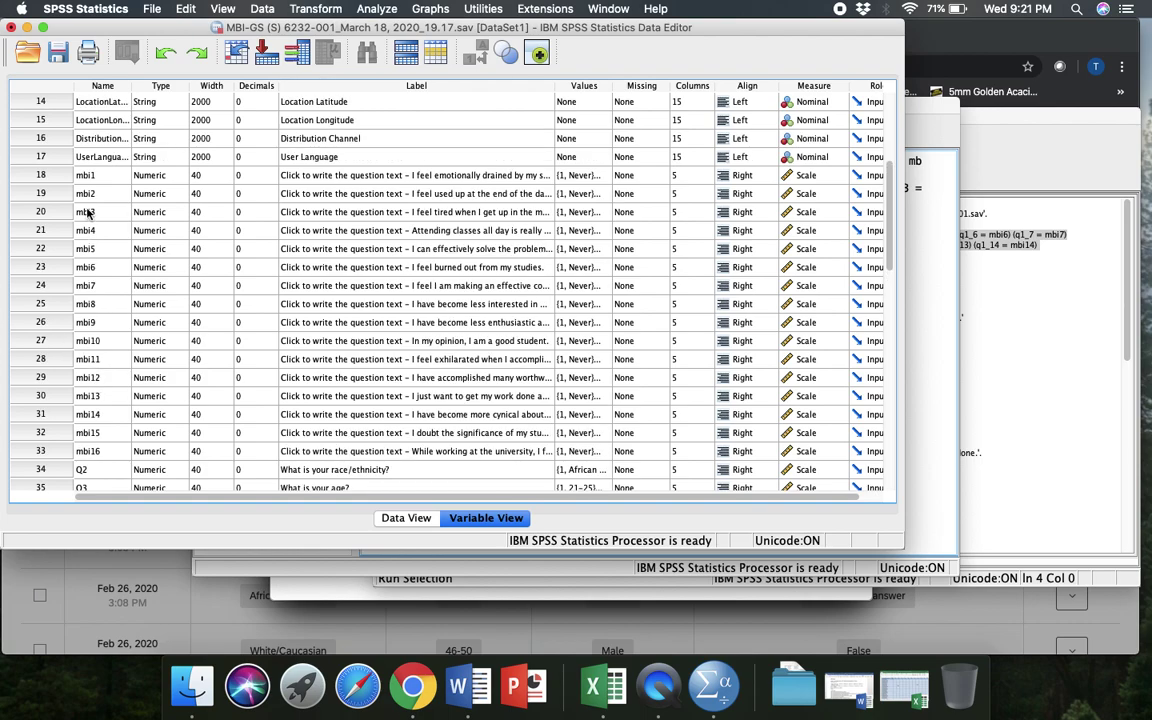
scroll(89, 182, "down", 3)
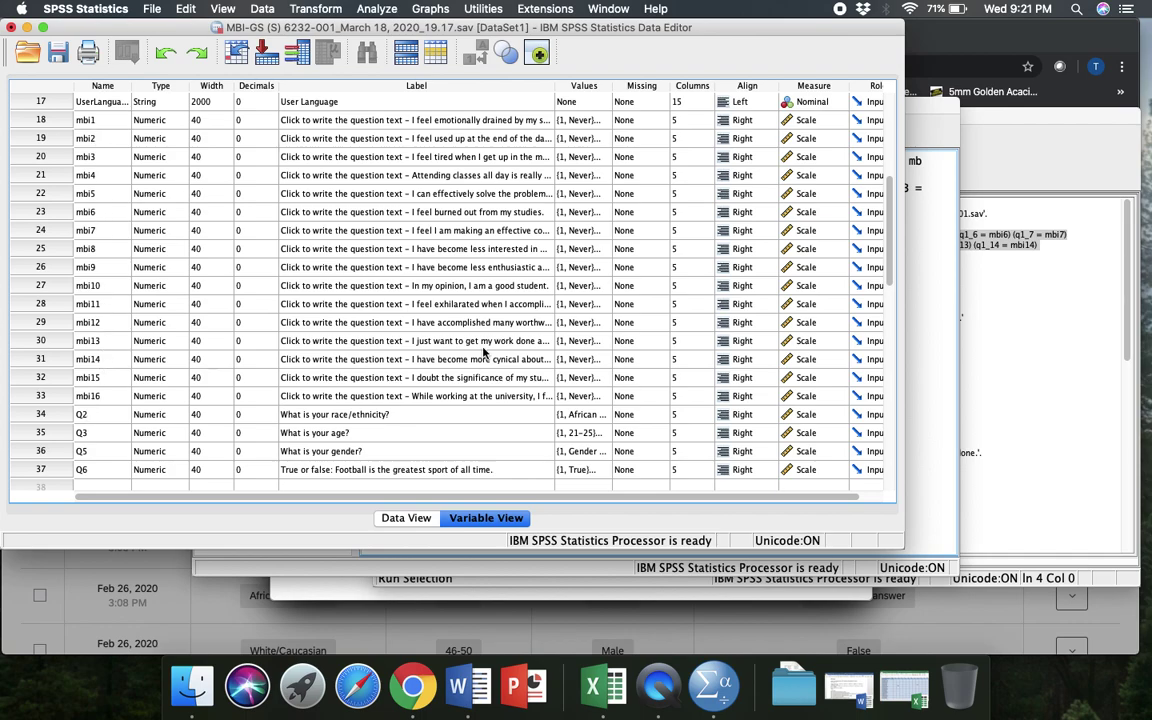
- Compare the labels of the mbi variables in the data file with the wording in the syntax's variable labels command
left_click(1005, 395)
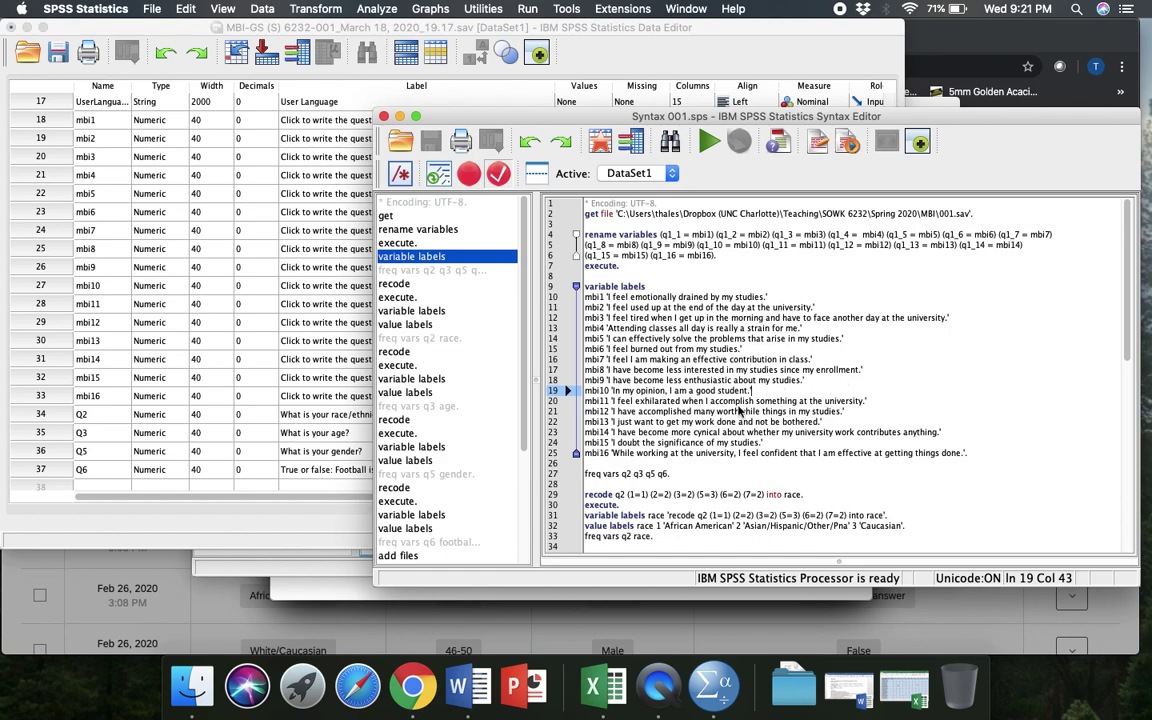
left_click(314, 347)
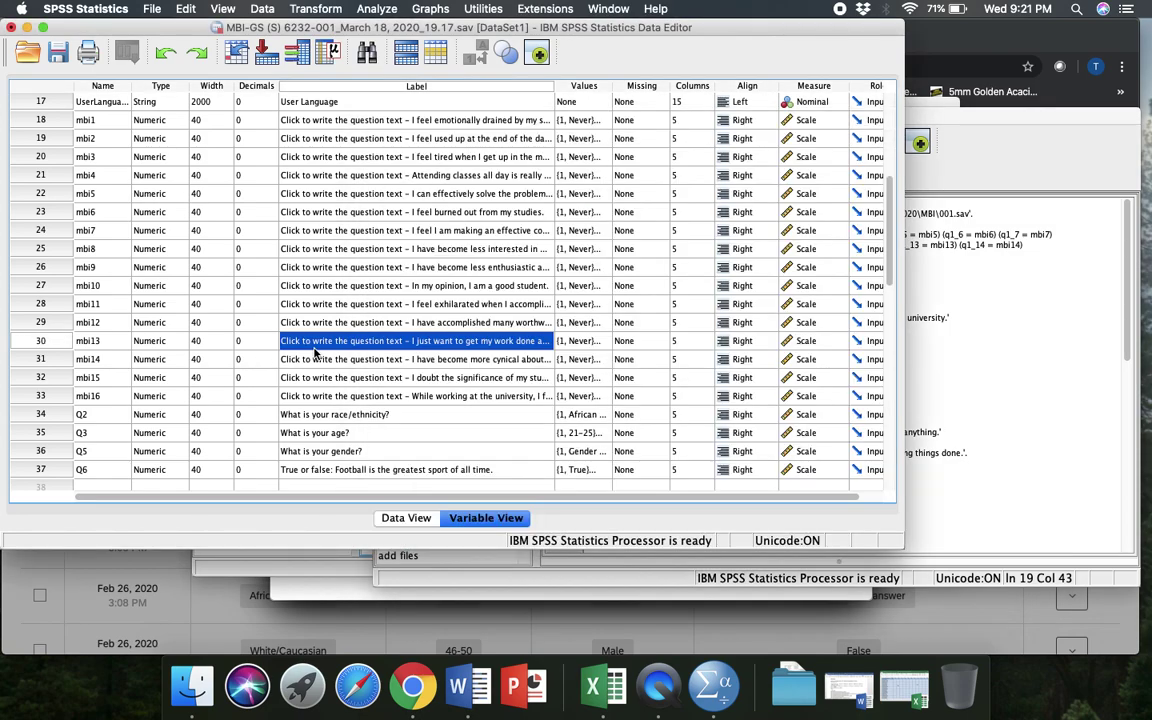
left_click(380, 120)
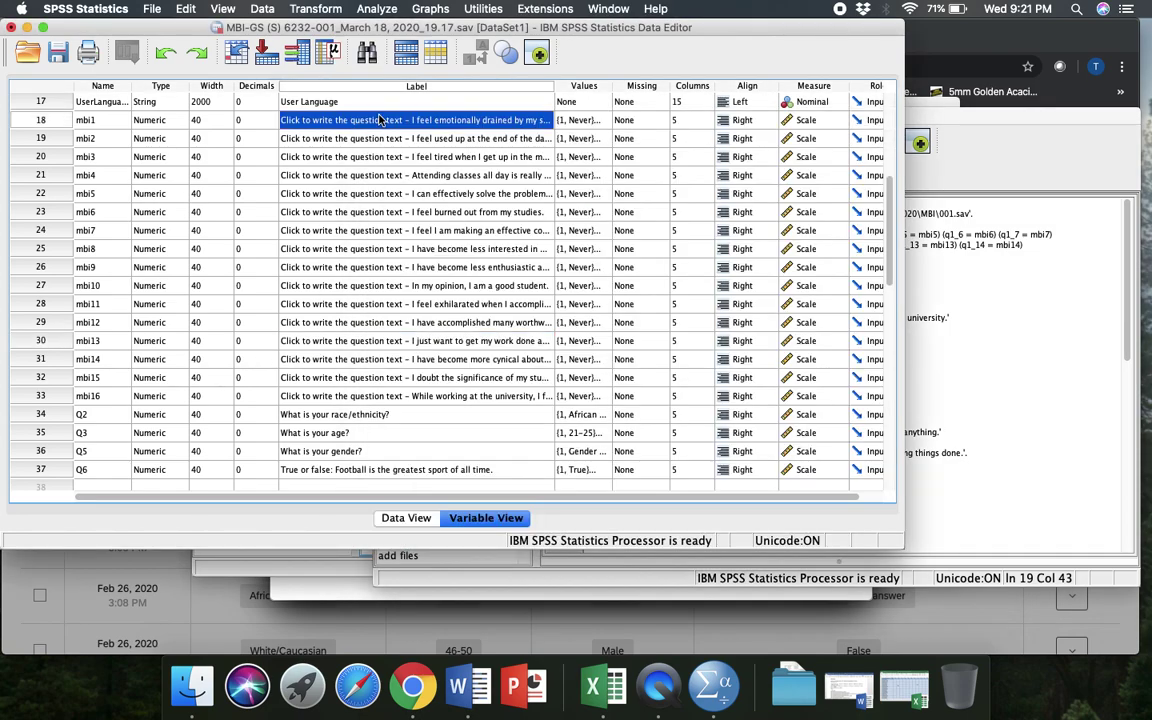
left_click(353, 190)
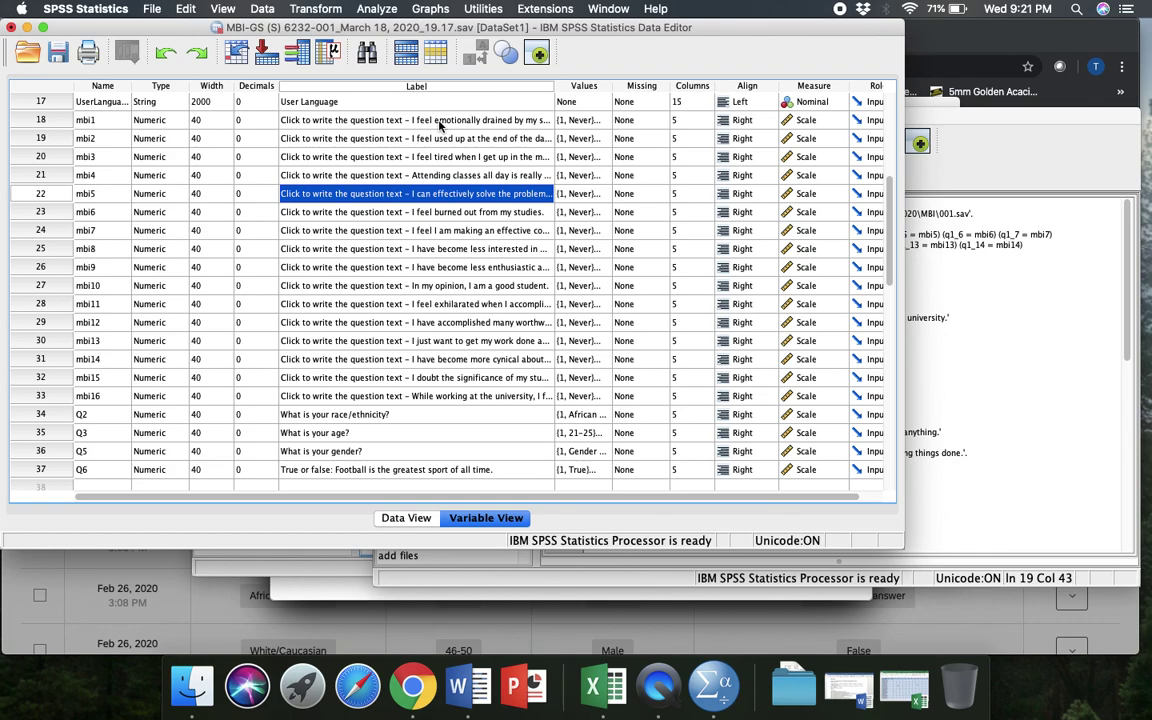
left_click(992, 359)
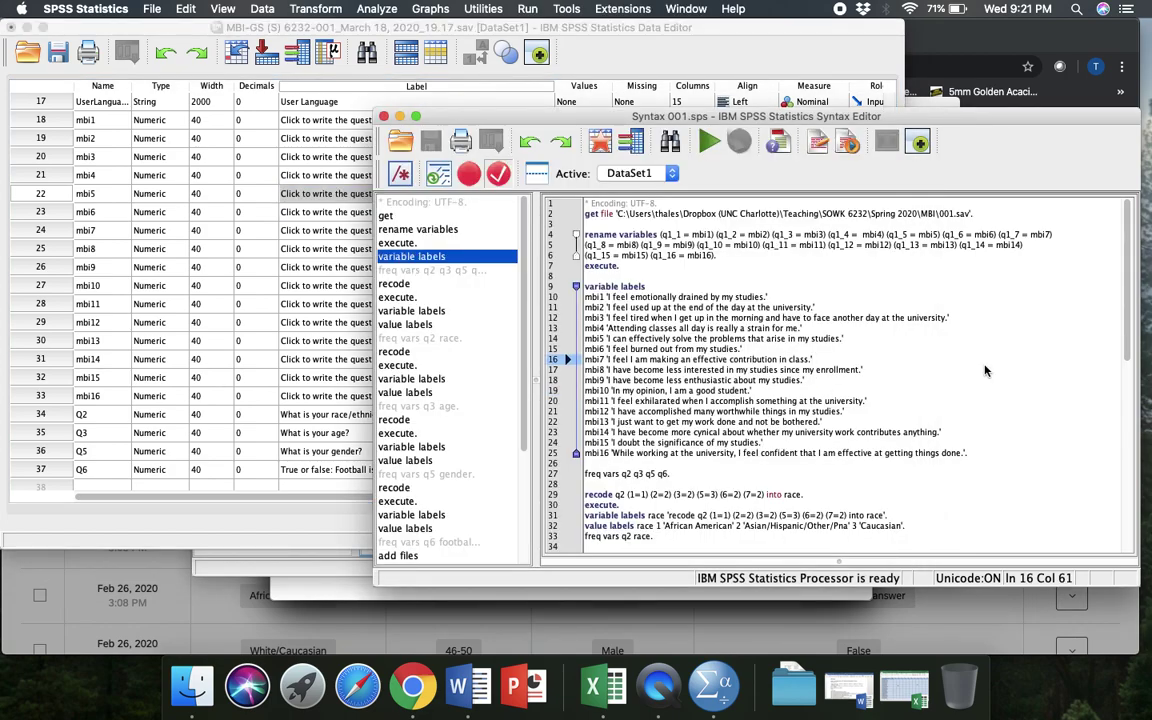
- Run the variable labels command for mbi1 to mbi16 and check the labels in the data file's variable list
left_click(984, 455)
left_click_drag(984, 458, 585, 288)
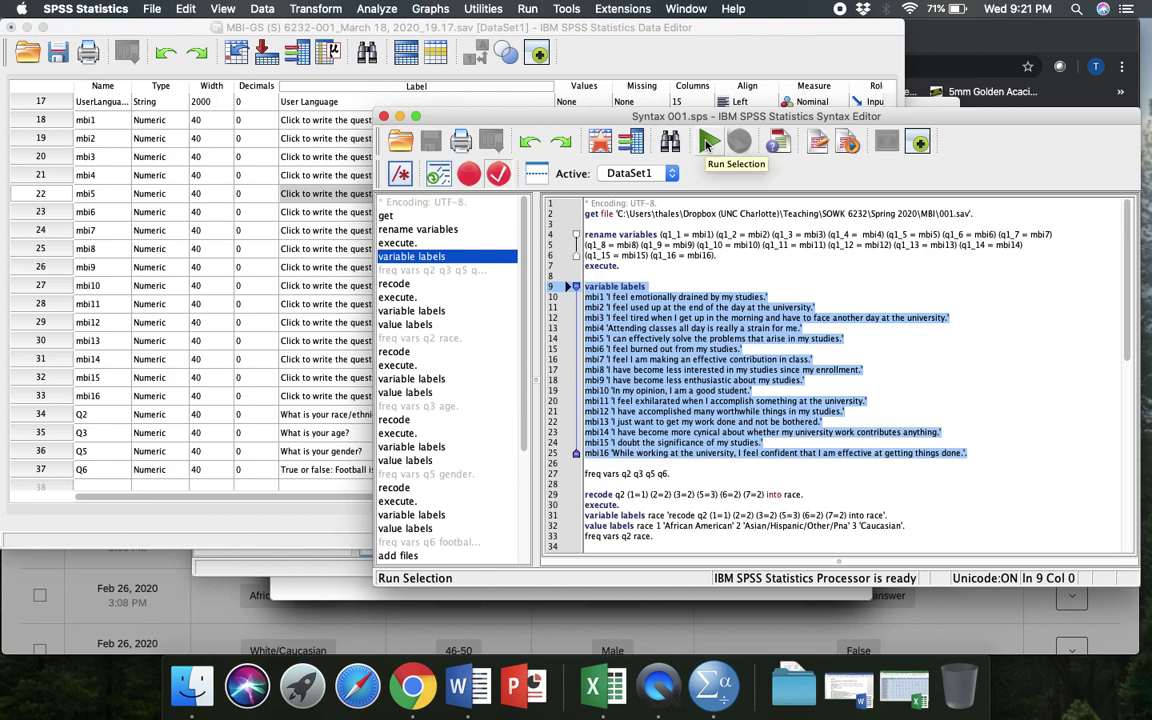
left_click(708, 145)
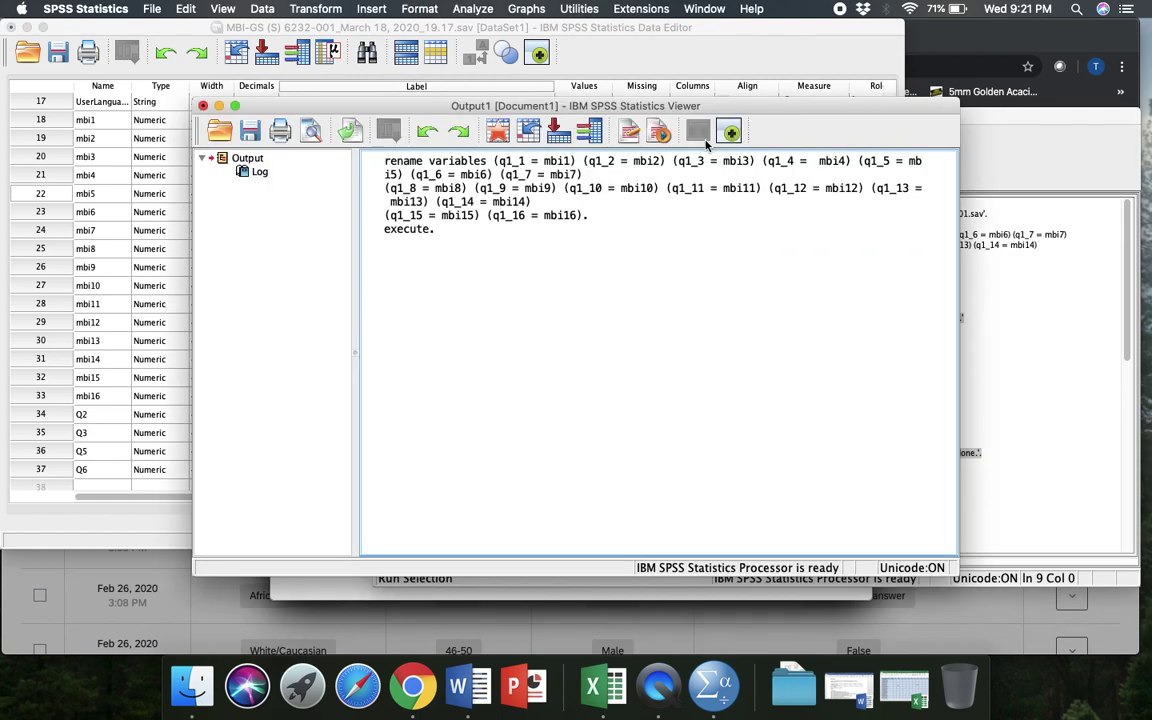
left_click(629, 63)
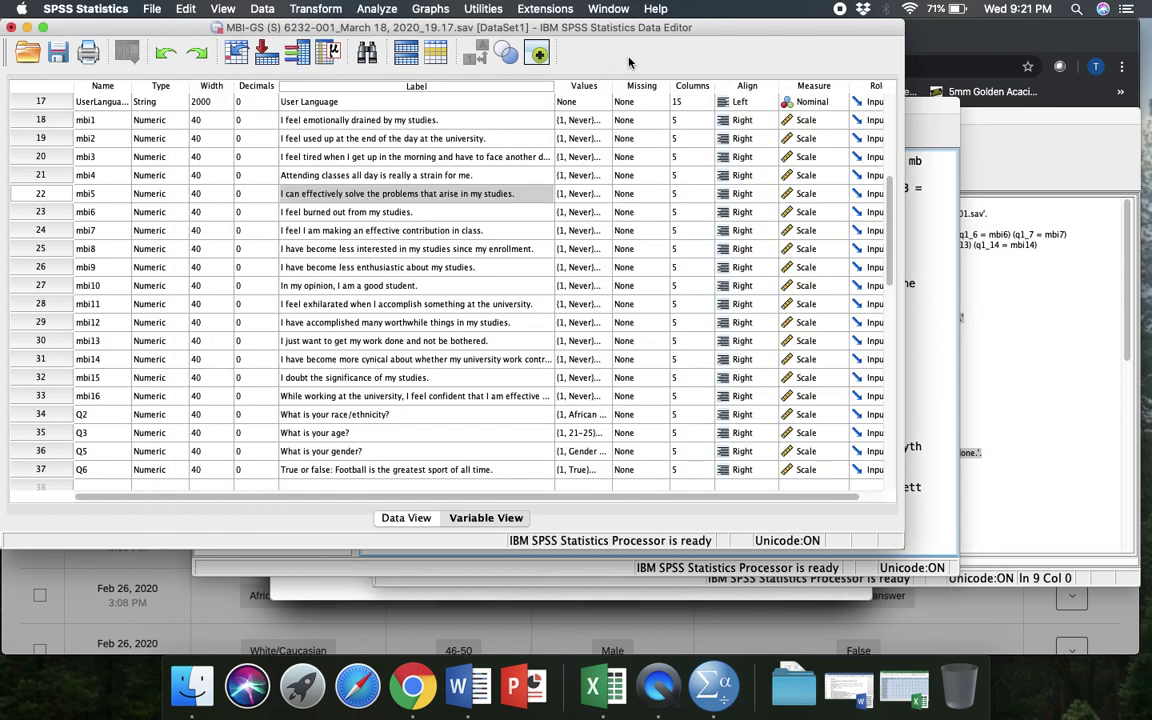
left_click(387, 358)
scroll(387, 358, "up", 3)
scroll(370, 330, "down", 3)
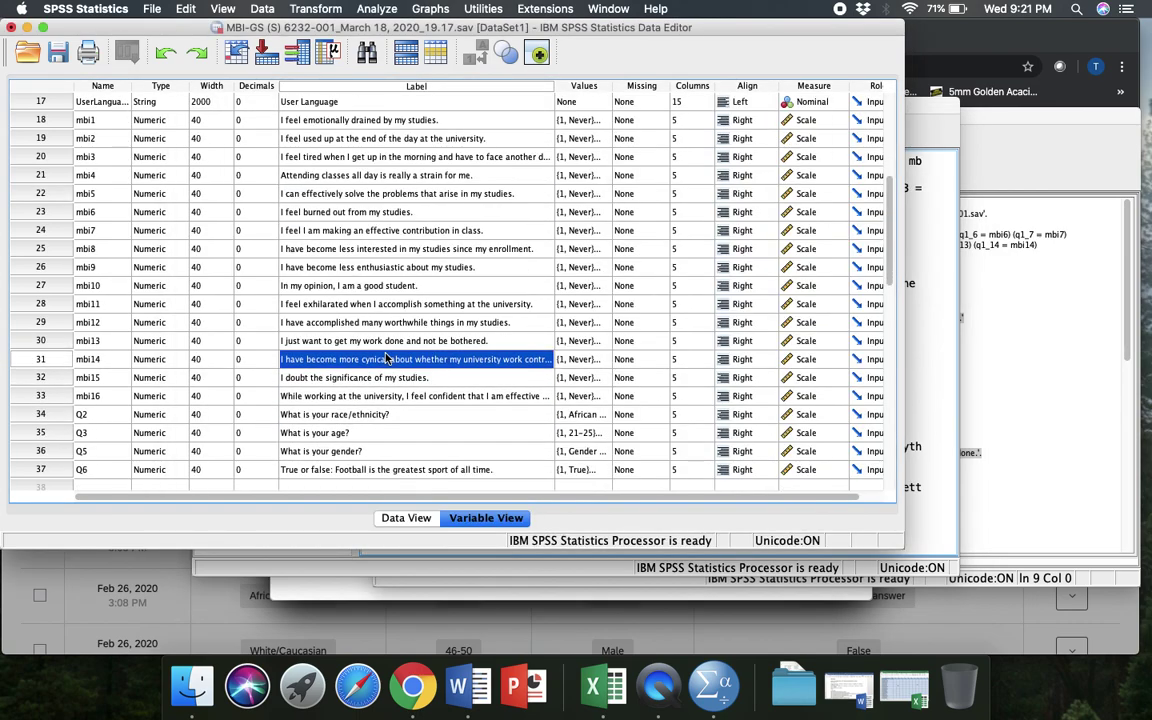
- Run the frequencies command for q2, q3, q5 and q6 from the syntax file
left_click(976, 316)
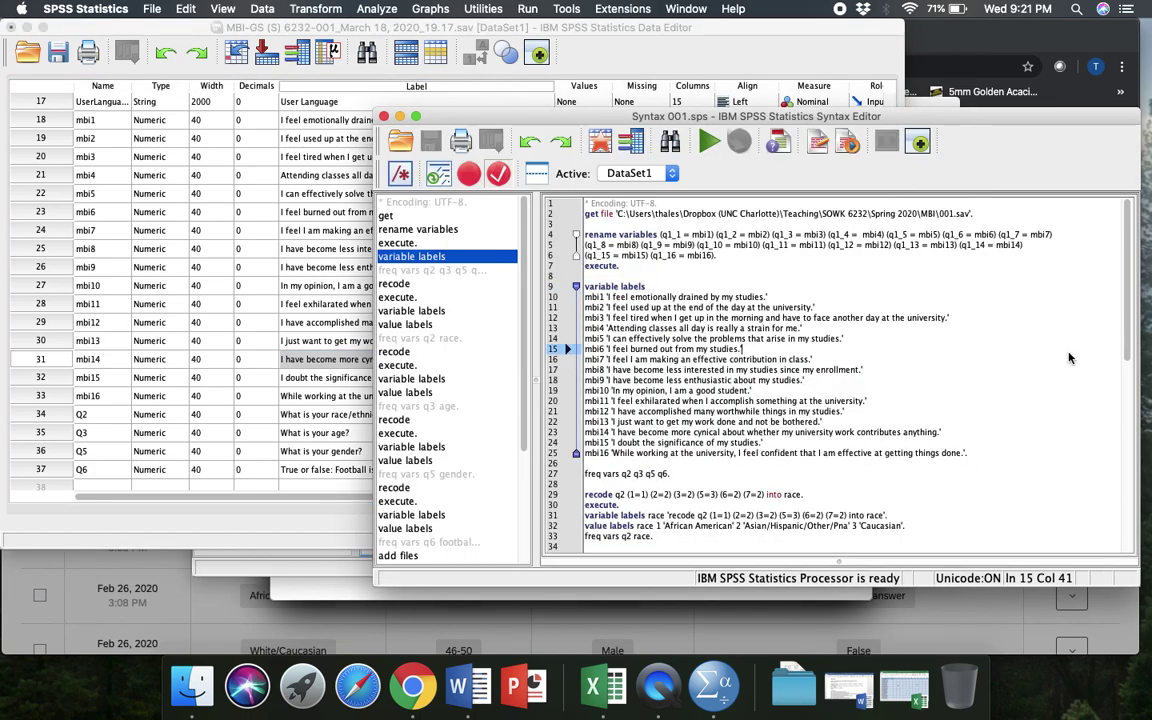
scroll(791, 437, "down", 6)
scroll(700, 390, "up", 2)
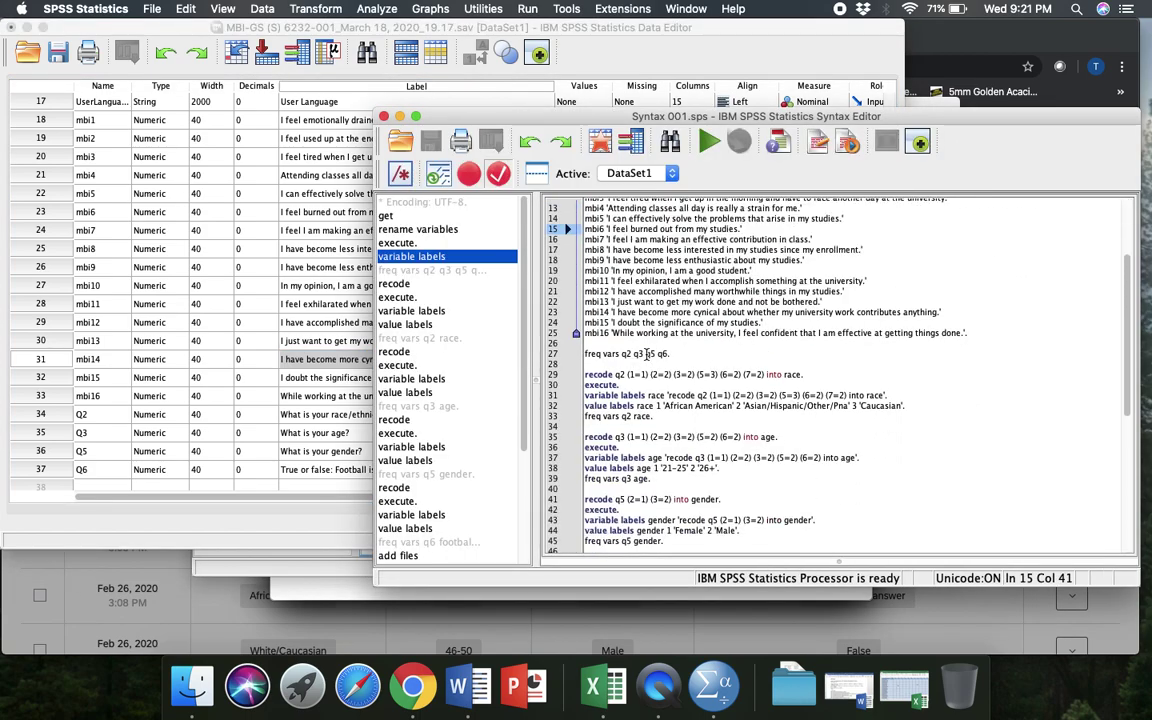
left_click(647, 353)
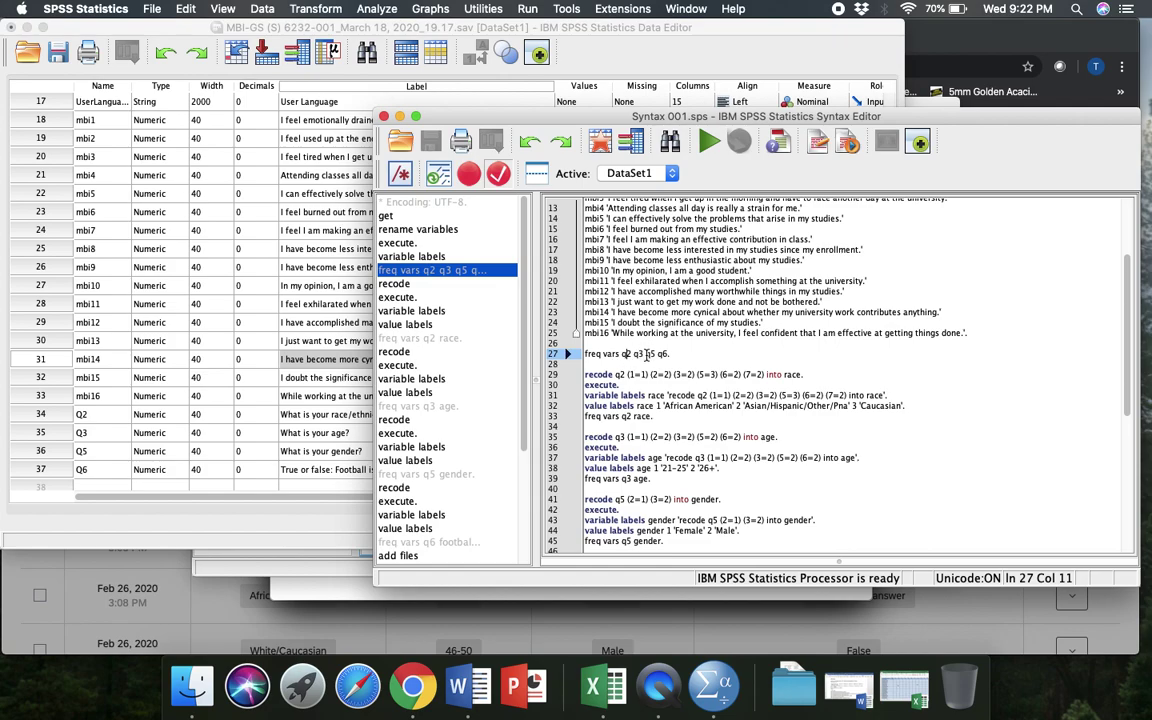
key("End")
left_click(709, 145)
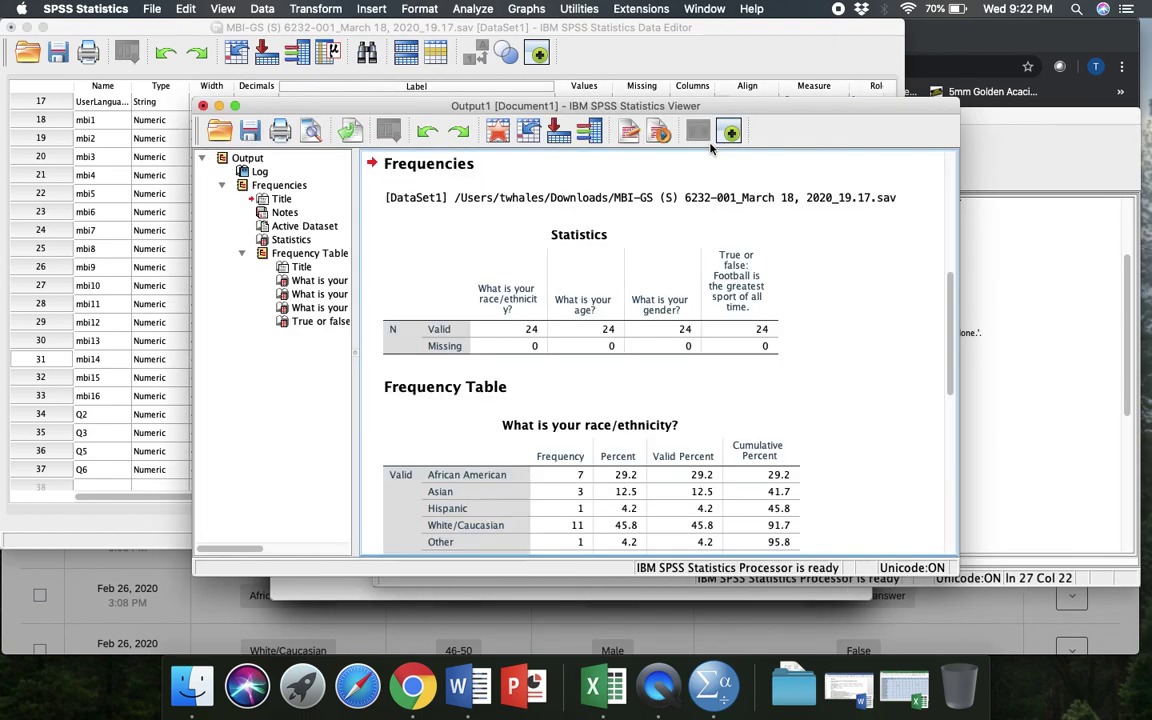
- Review the frequency tables for race/ethnicity, age, gender and the football question in the output
scroll(683, 388, "down", 3)
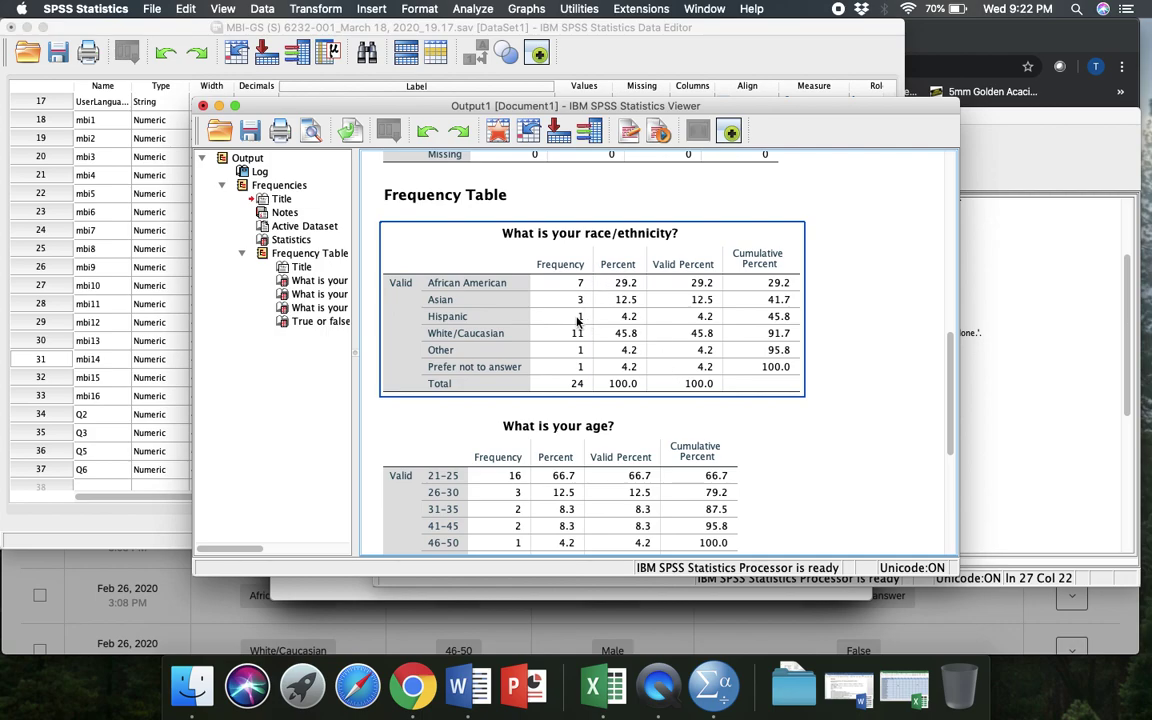
scroll(586, 372, "down", 3)
left_click(586, 372)
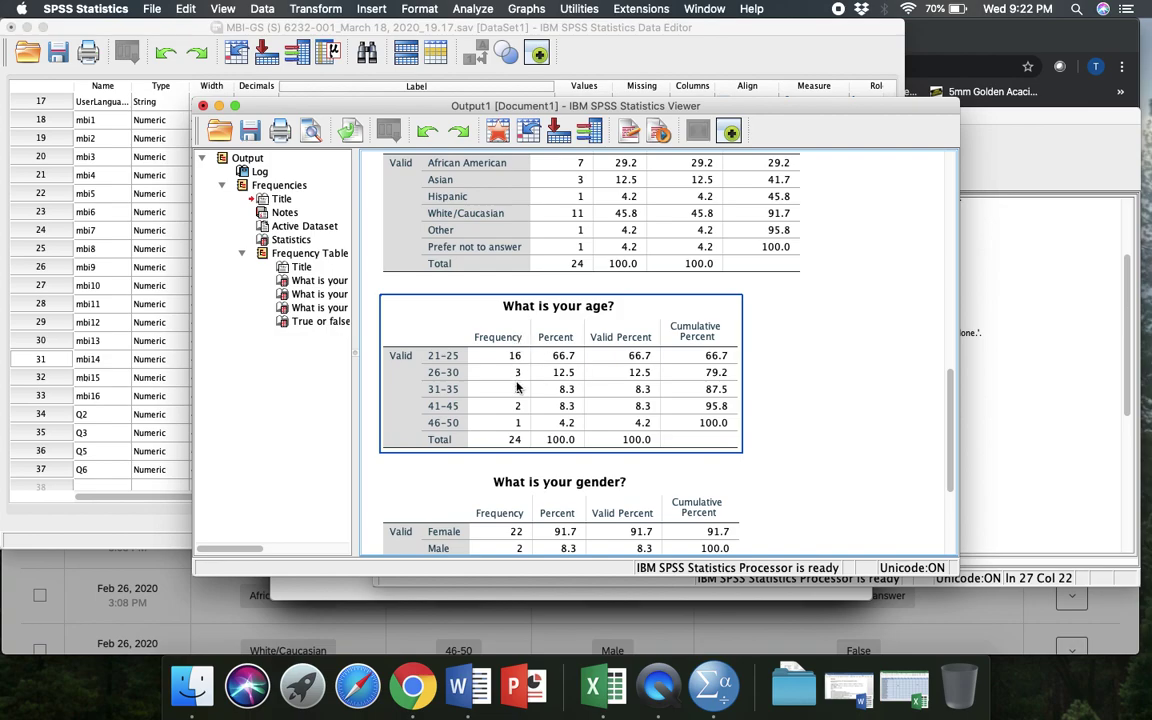
scroll(572, 418, "down", 5)
left_click(512, 358)
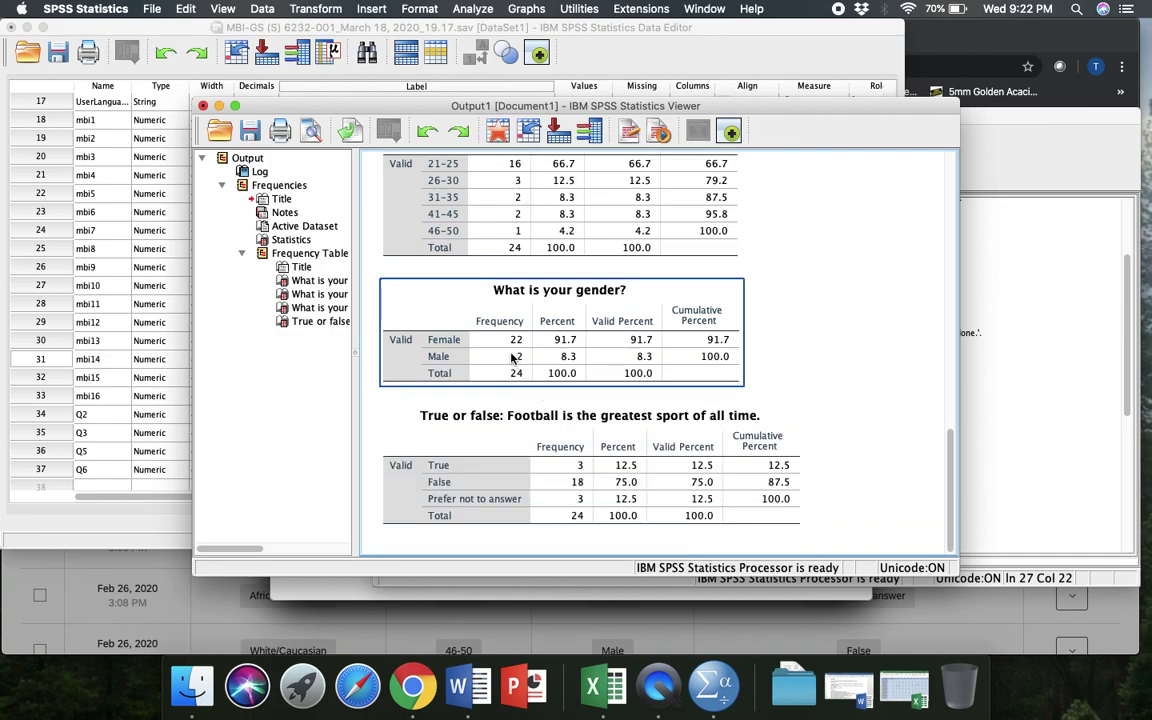
left_click(625, 412)
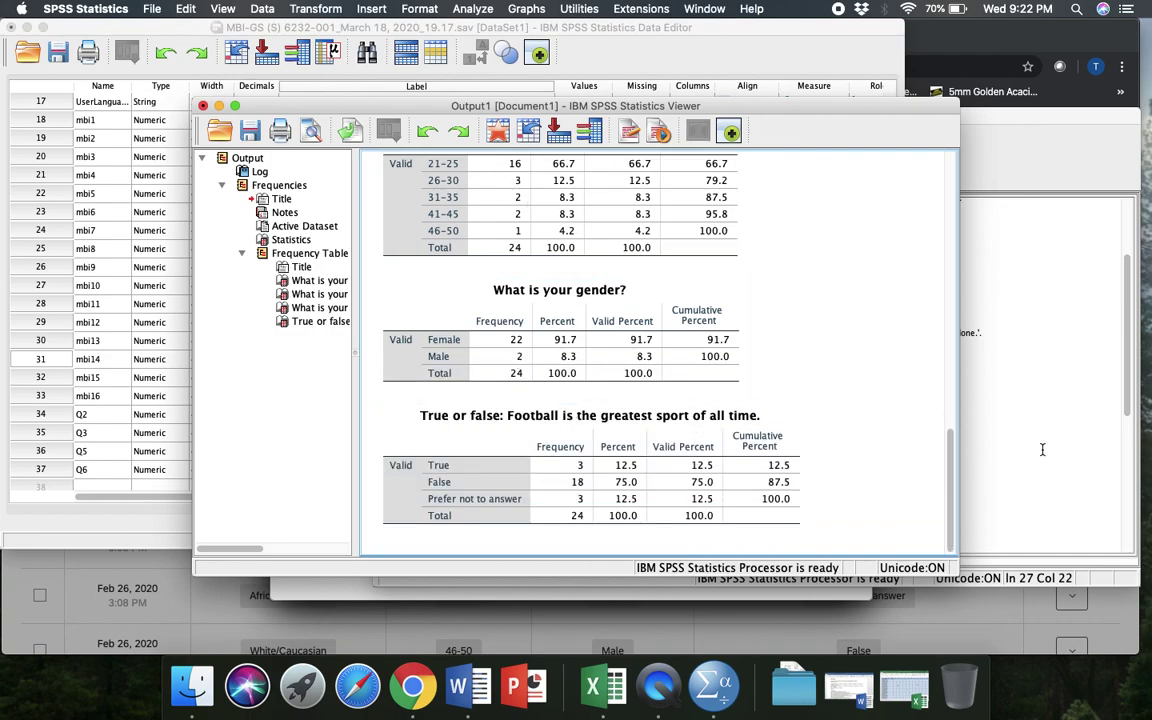
scroll(662, 369, "up", 8)
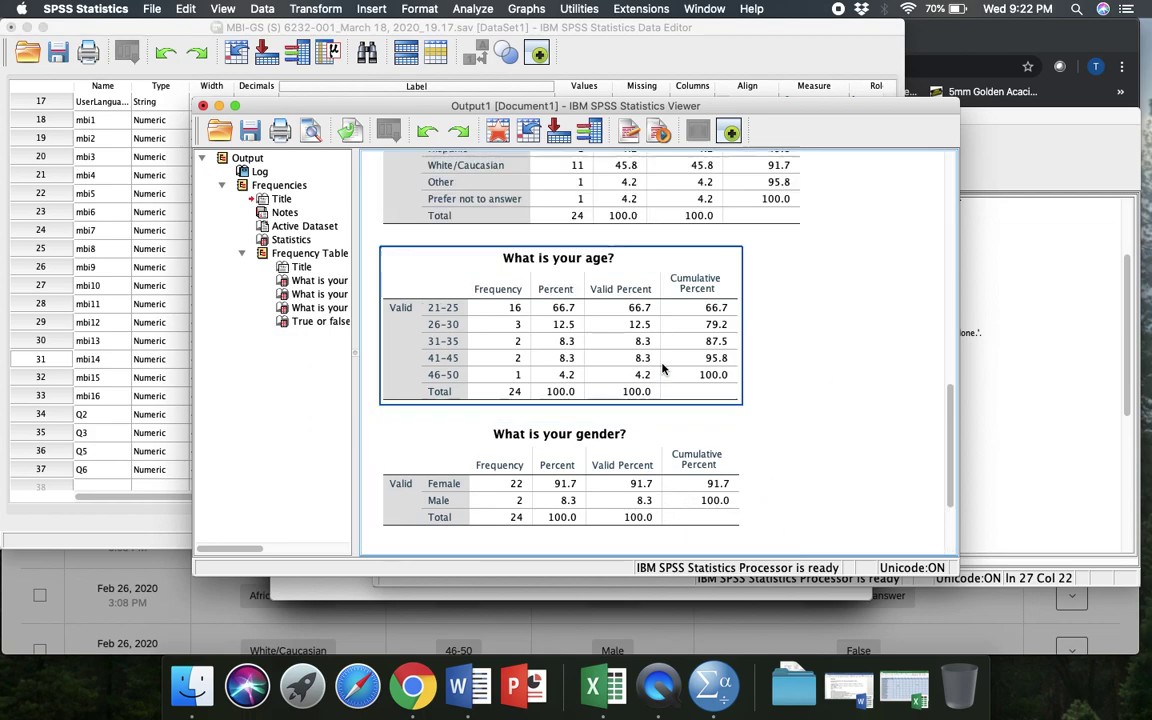
scroll(662, 369, "down", 5)
scroll(662, 369, "up", 4)
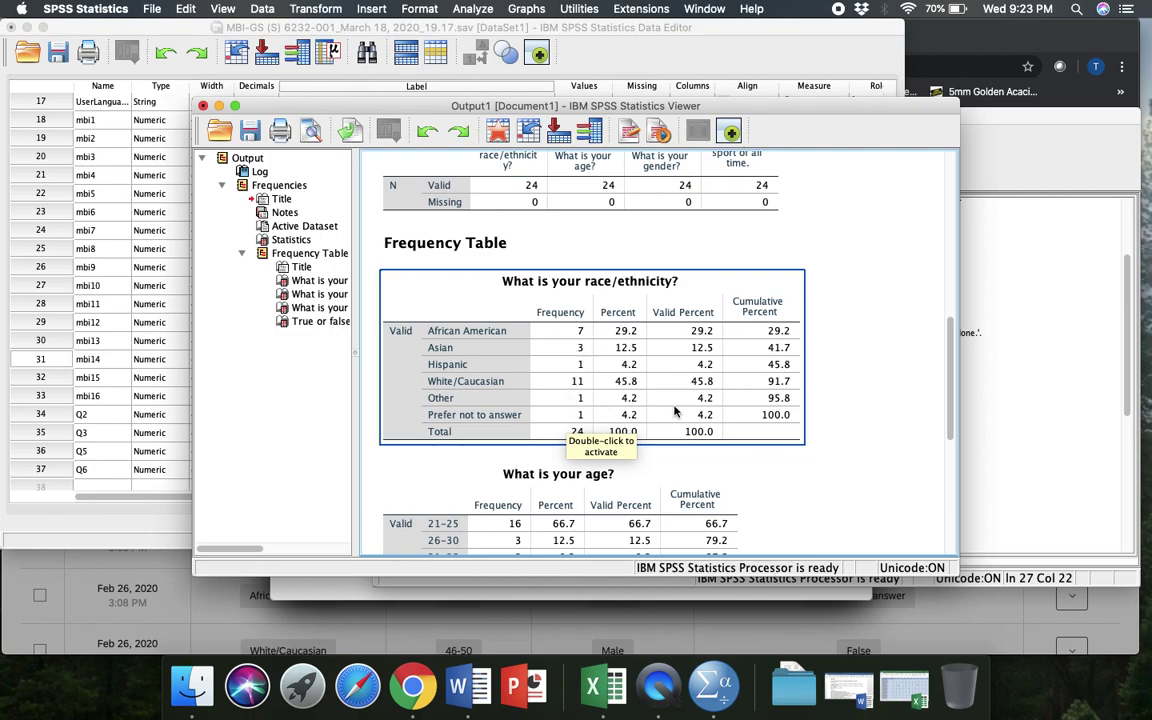
left_click(830, 380)
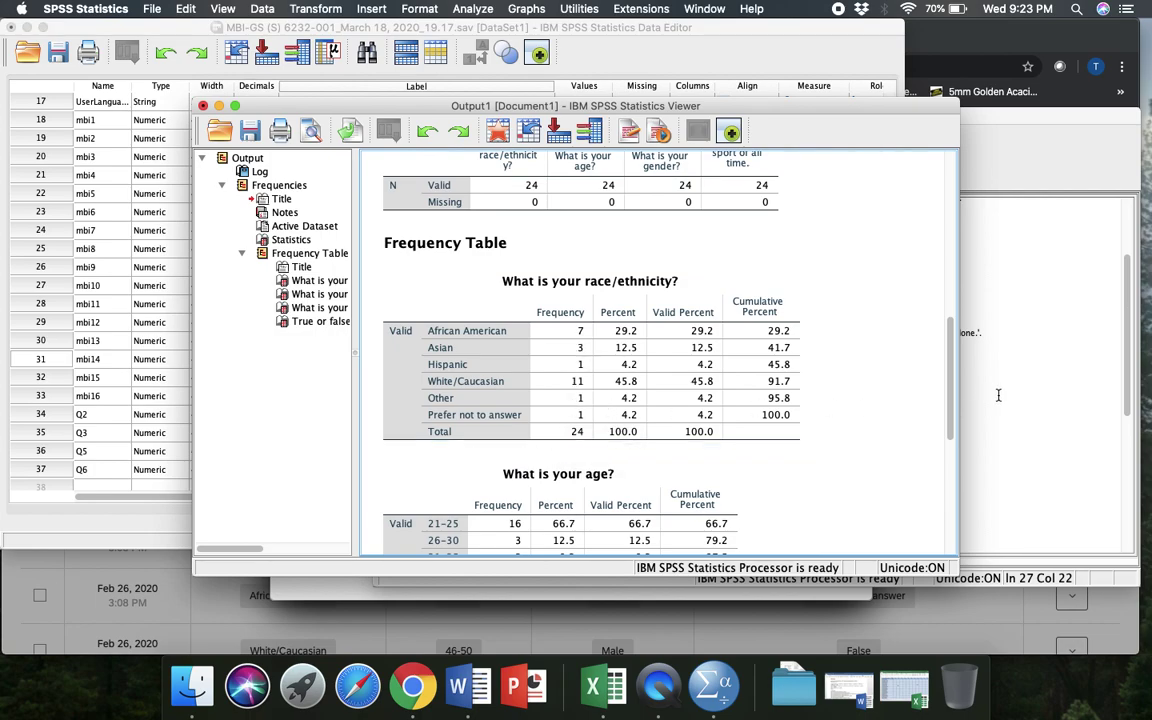
left_click(795, 385)
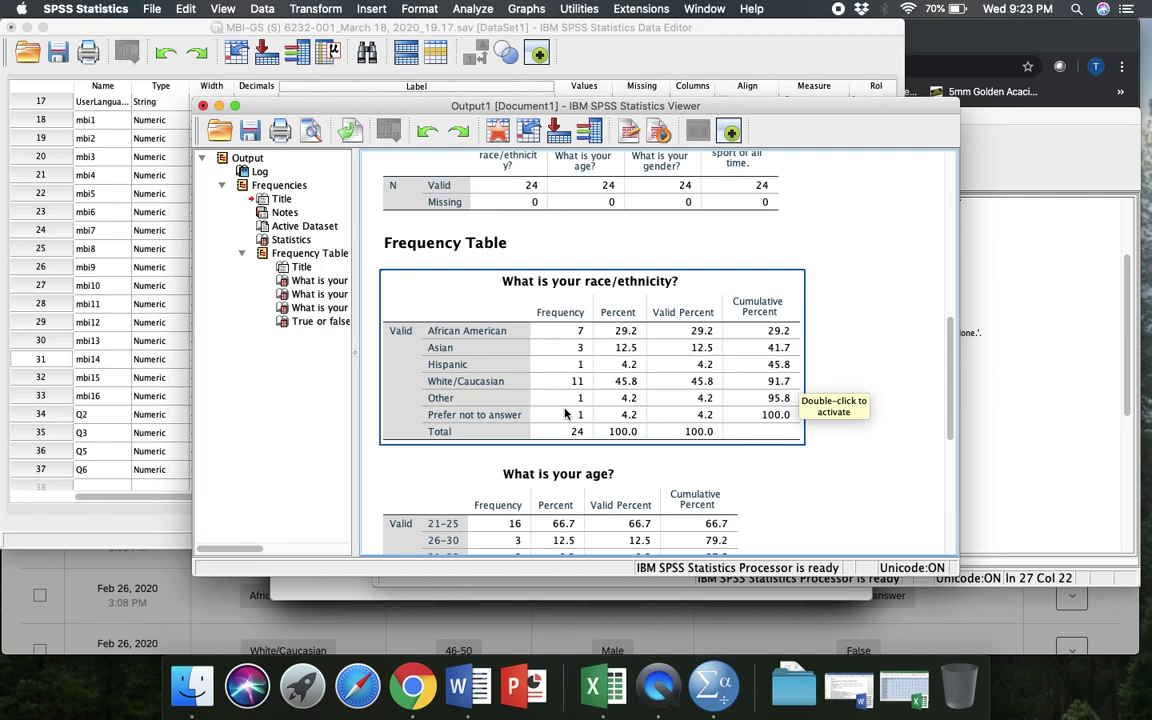
left_click(880, 400)
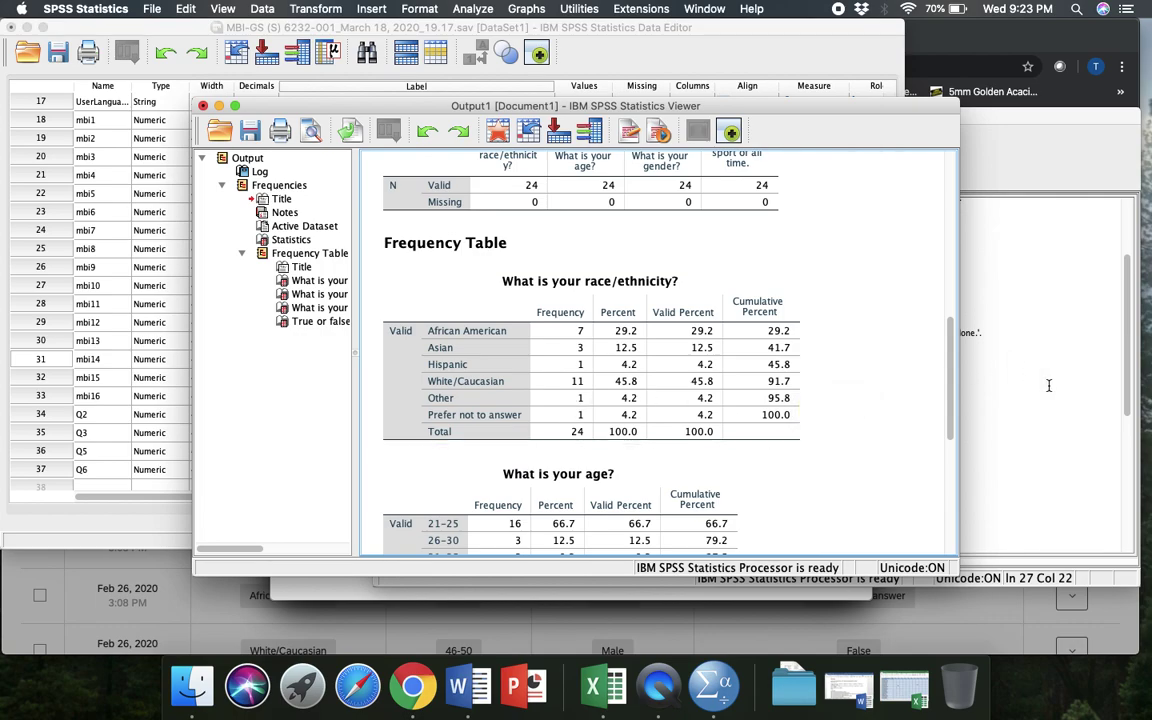
- Show both values and labels for the categories of the race/ethnicity frequency table, and return to the recode q2 command in the syntax
left_click(1026, 411)
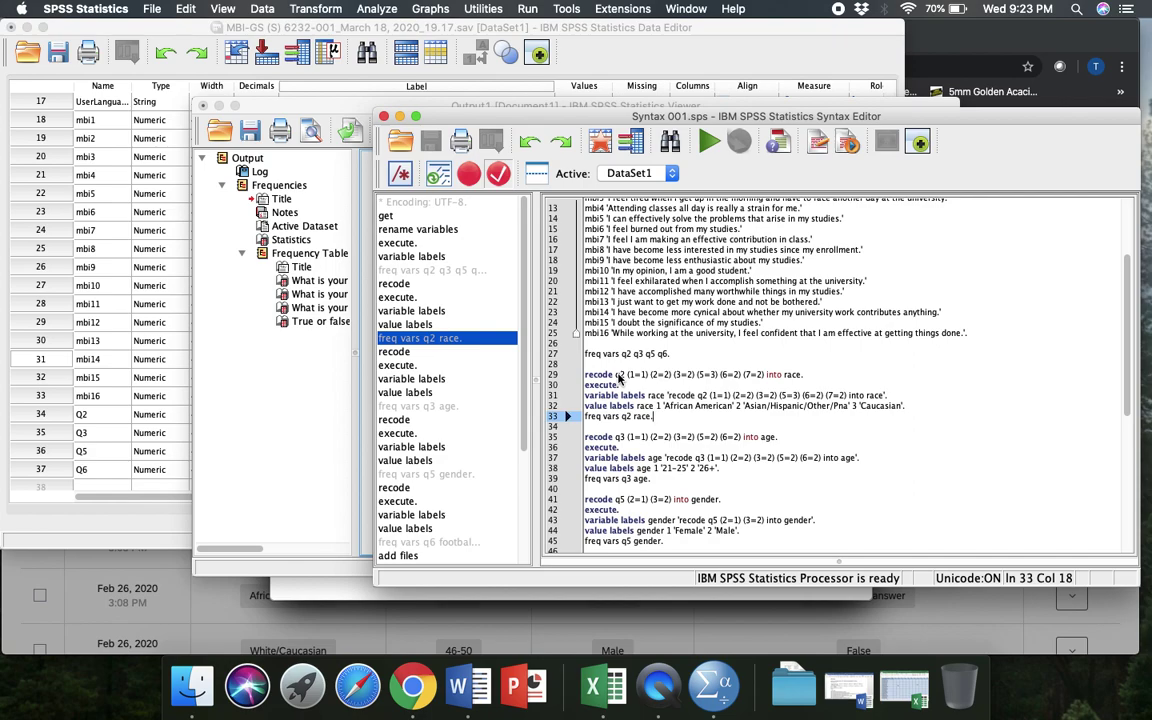
left_click(323, 435)
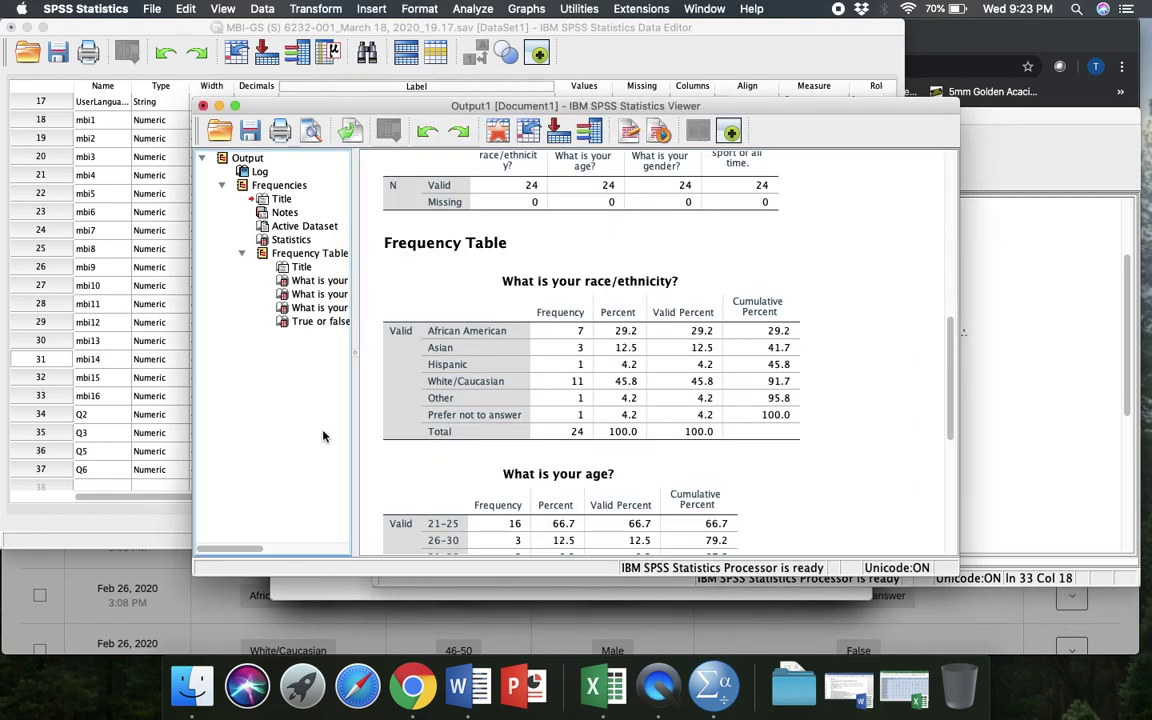
double_click(474, 393)
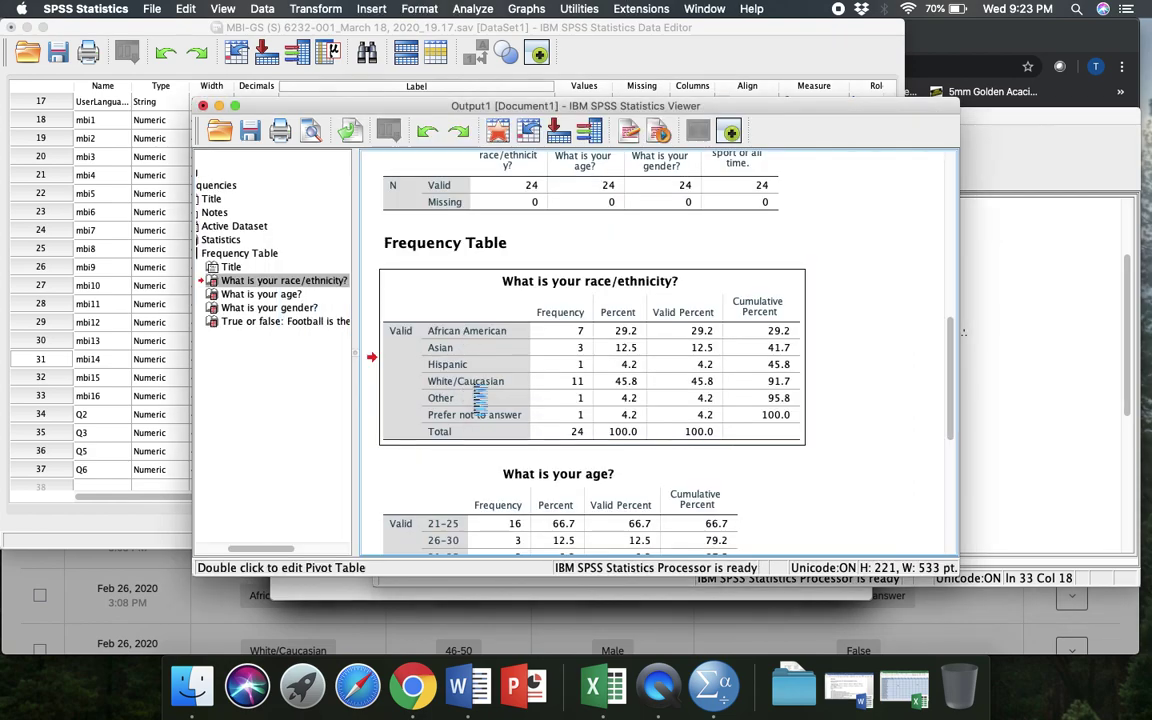
left_click(211, 8)
mouse_move(265, 185)
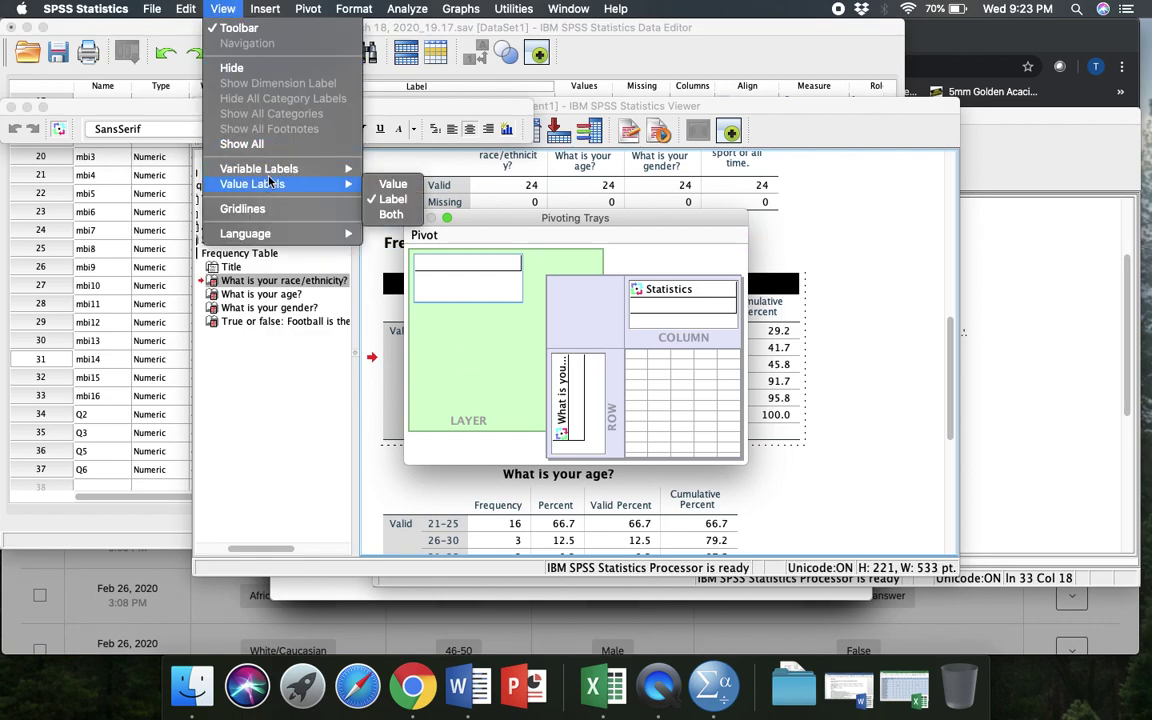
left_click(388, 214)
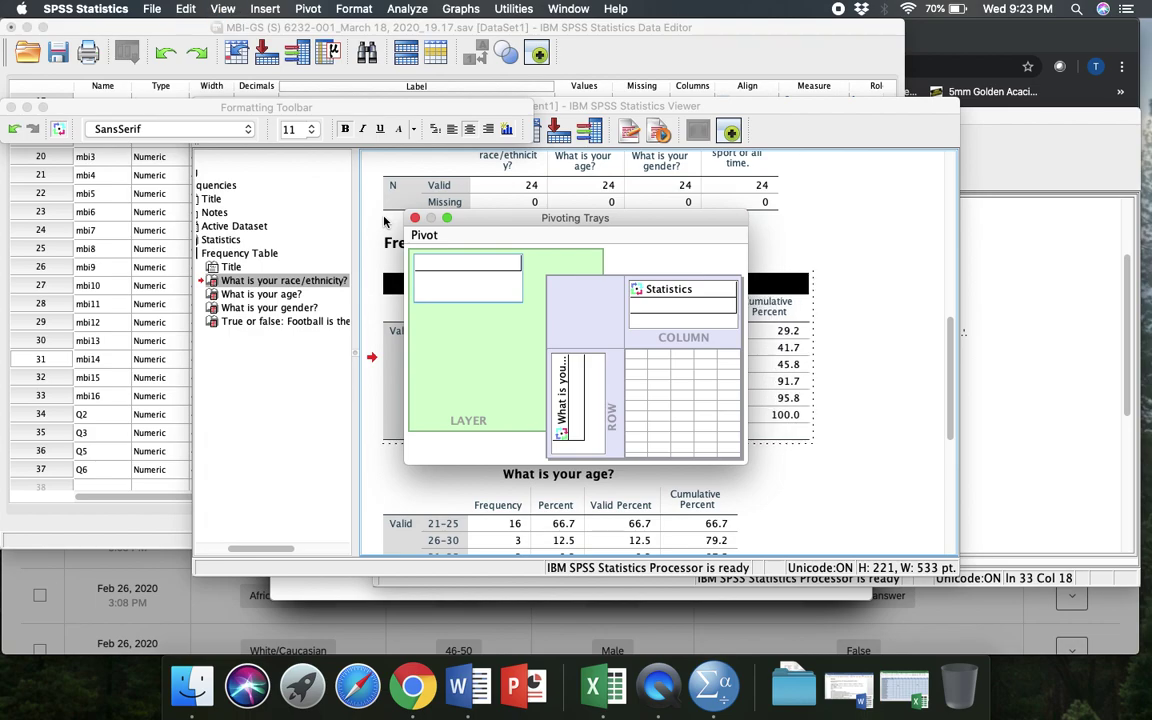
left_click(415, 218)
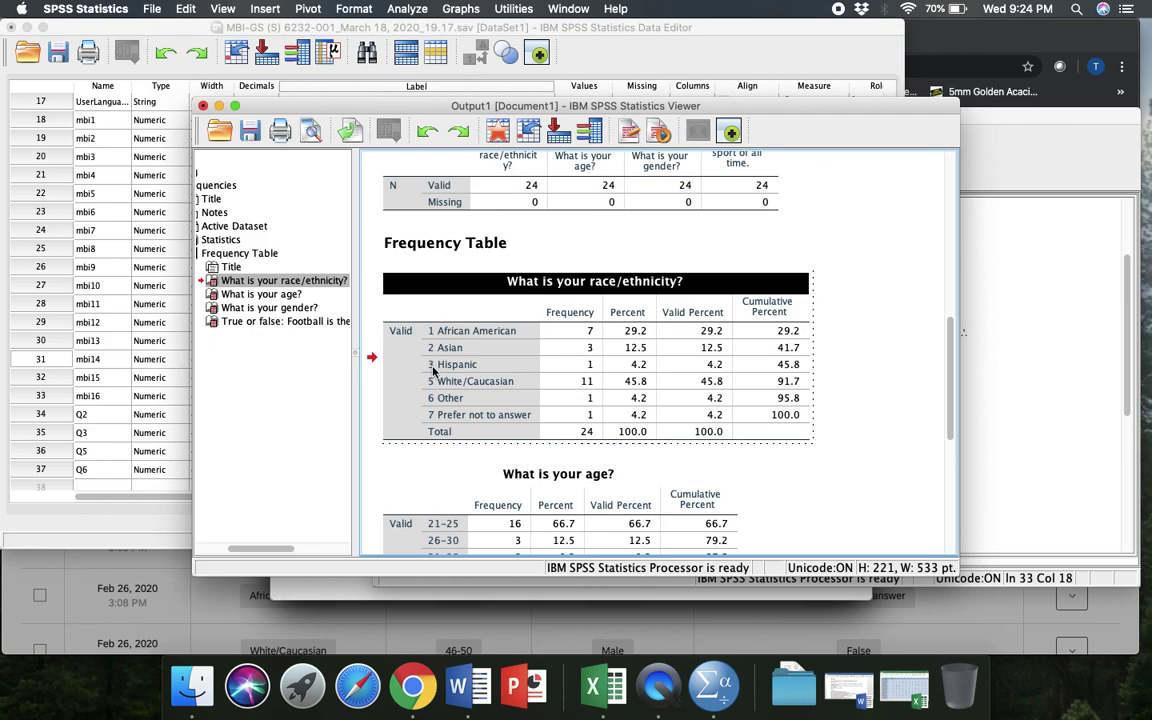
left_click(1004, 383)
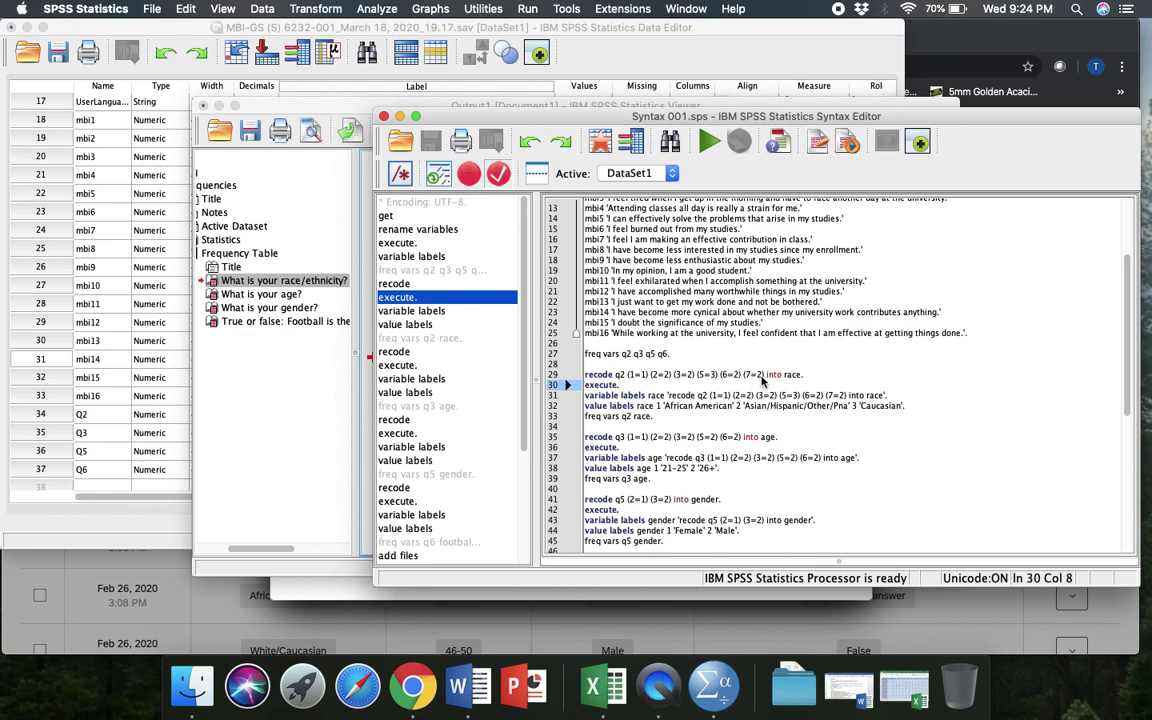
- Run the q2 block that recodes race/ethnicity into race with labels and frequencies, and compare the q2 and race tables
left_click(275, 404)
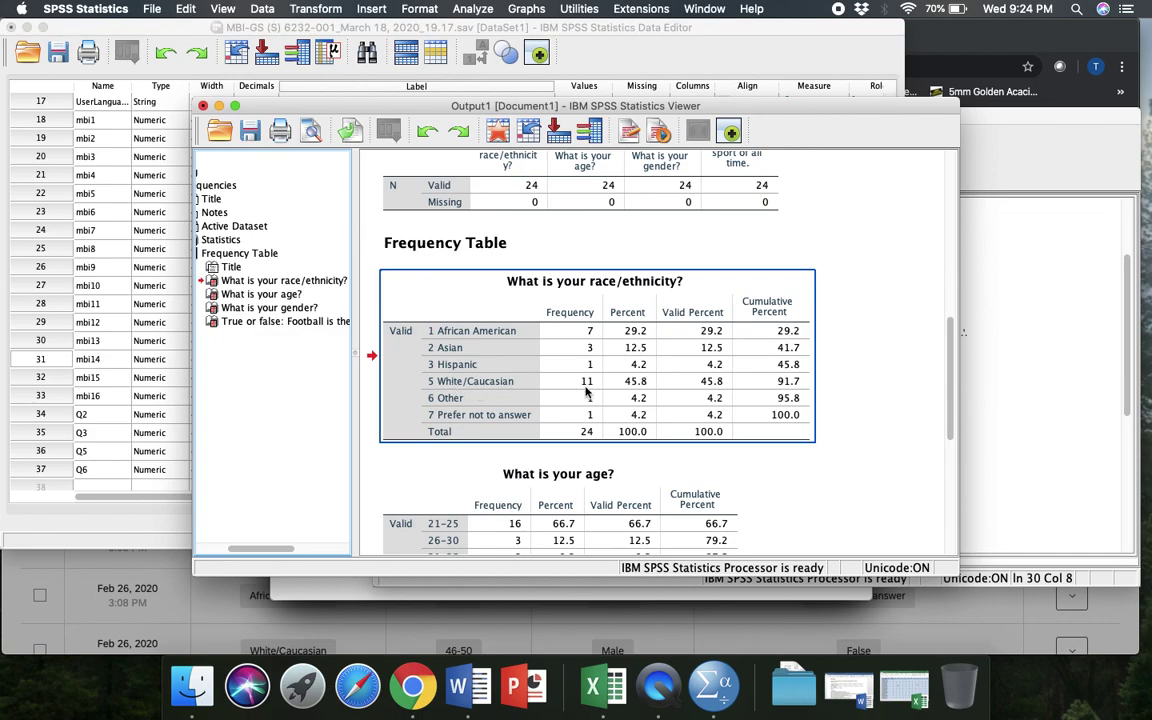
left_click(965, 340)
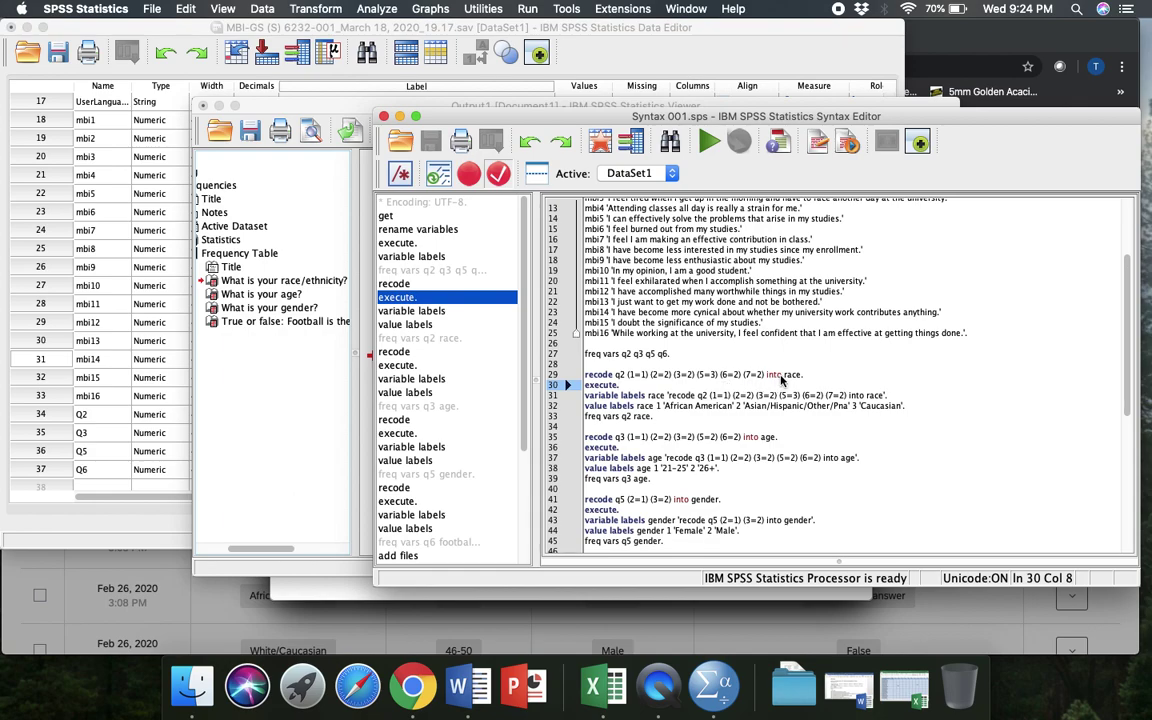
left_click(668, 419)
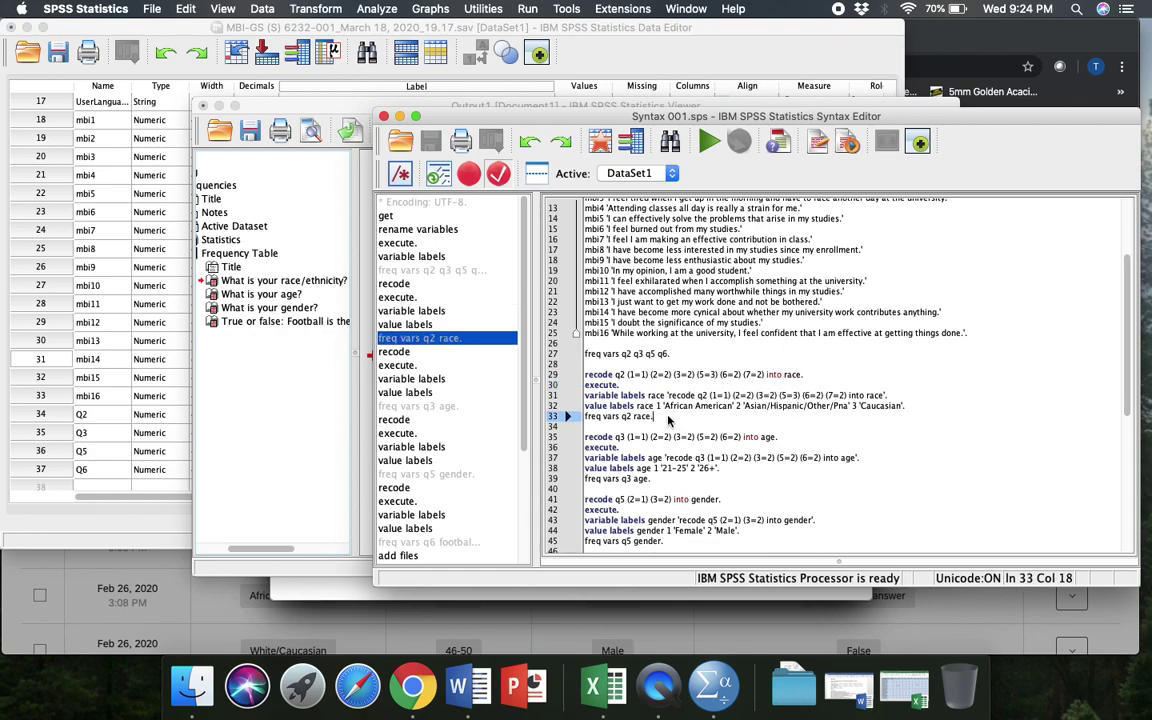
left_click_drag(668, 419, 578, 378)
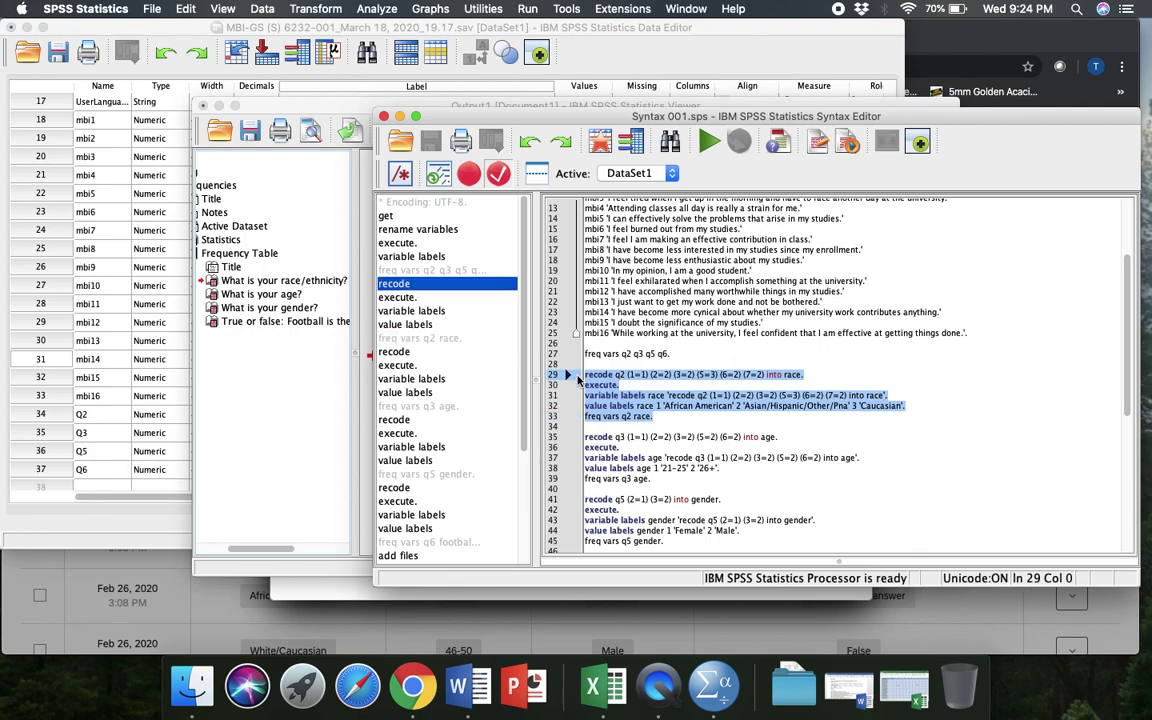
left_click(705, 150)
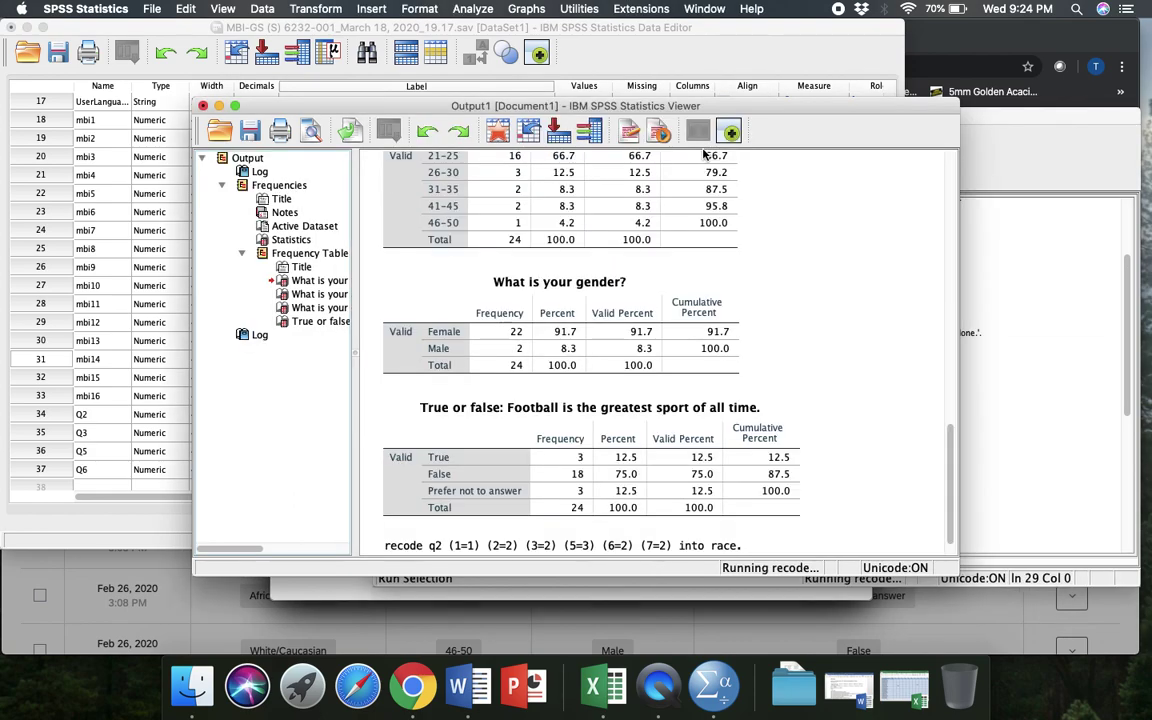
scroll(684, 451, "down", 1)
scroll(684, 451, "down", 2)
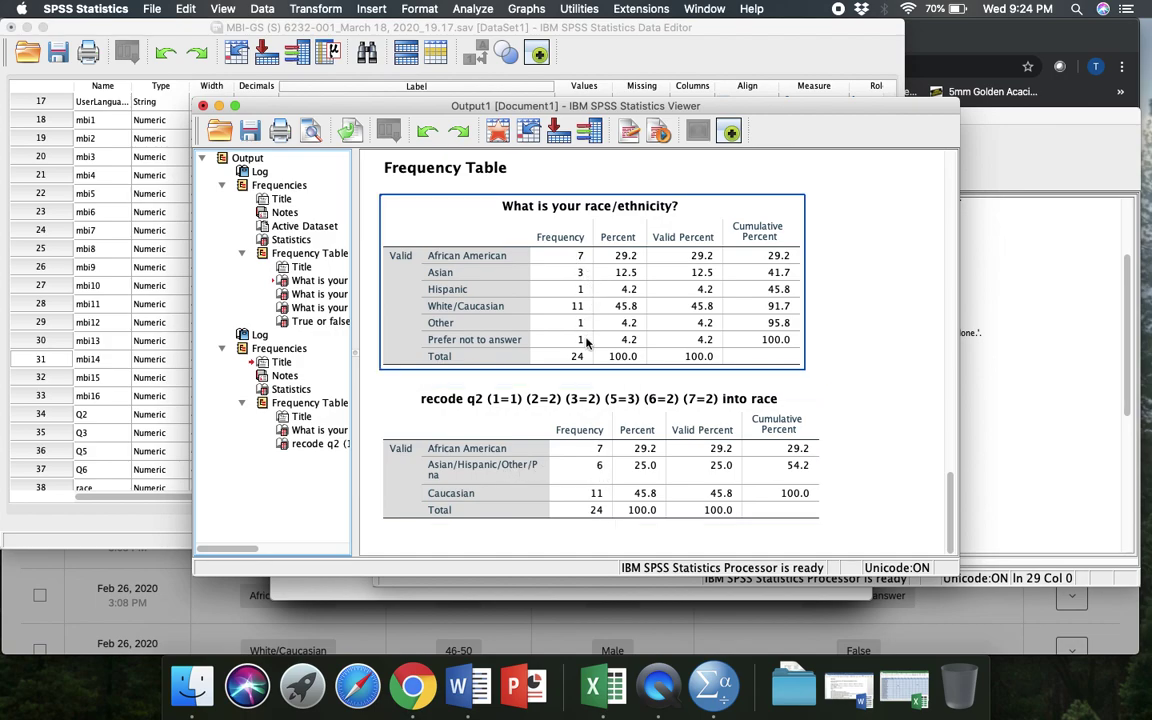
- Run the q3 block that recodes age into two groups, '21-25' and '26+', with its labels and frequencies
left_click(1041, 426)
scroll(768, 487, "down", 5)
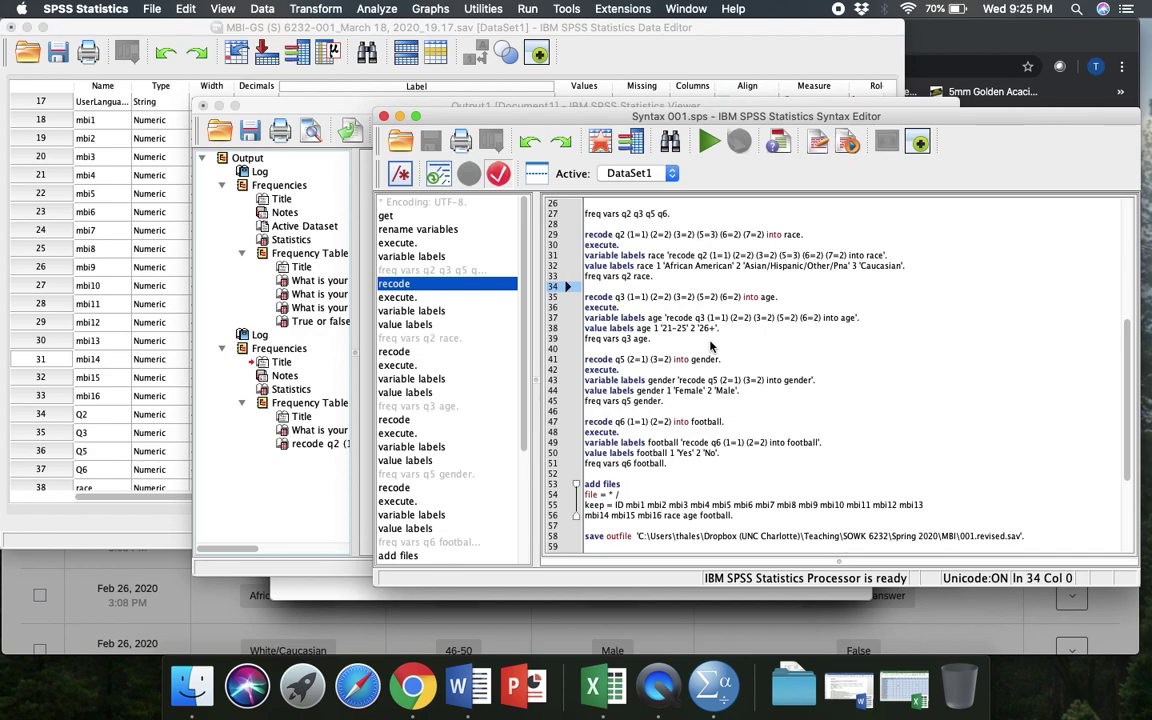
left_click_drag(584, 317, 652, 339)
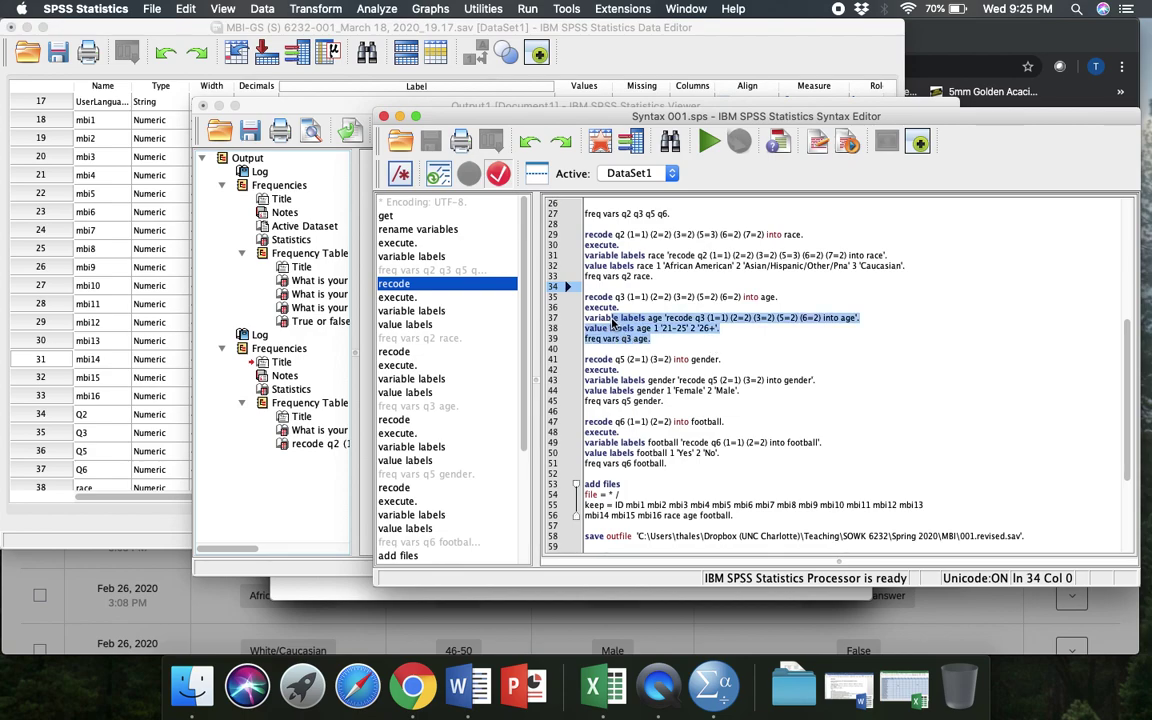
left_click_drag(584, 297, 699, 346)
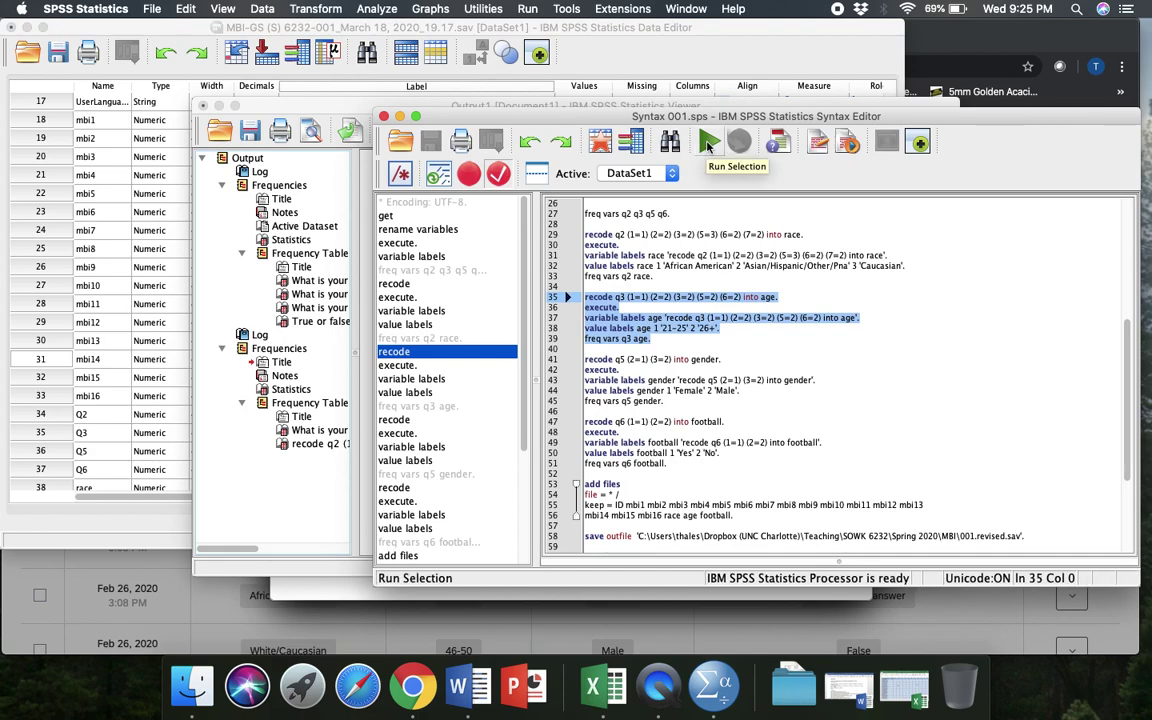
left_click(708, 145)
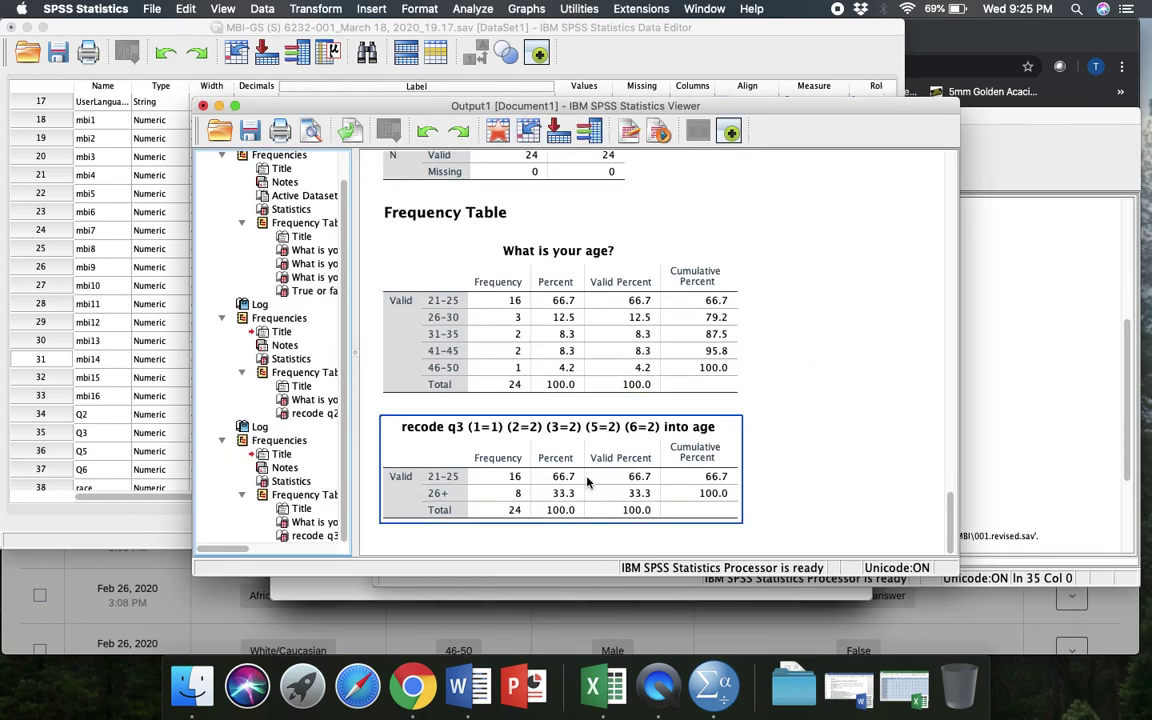
- Run the q6 block that recodes the football question into football, labelled 'Yes' and 'No', with its frequencies
left_click(1010, 419)
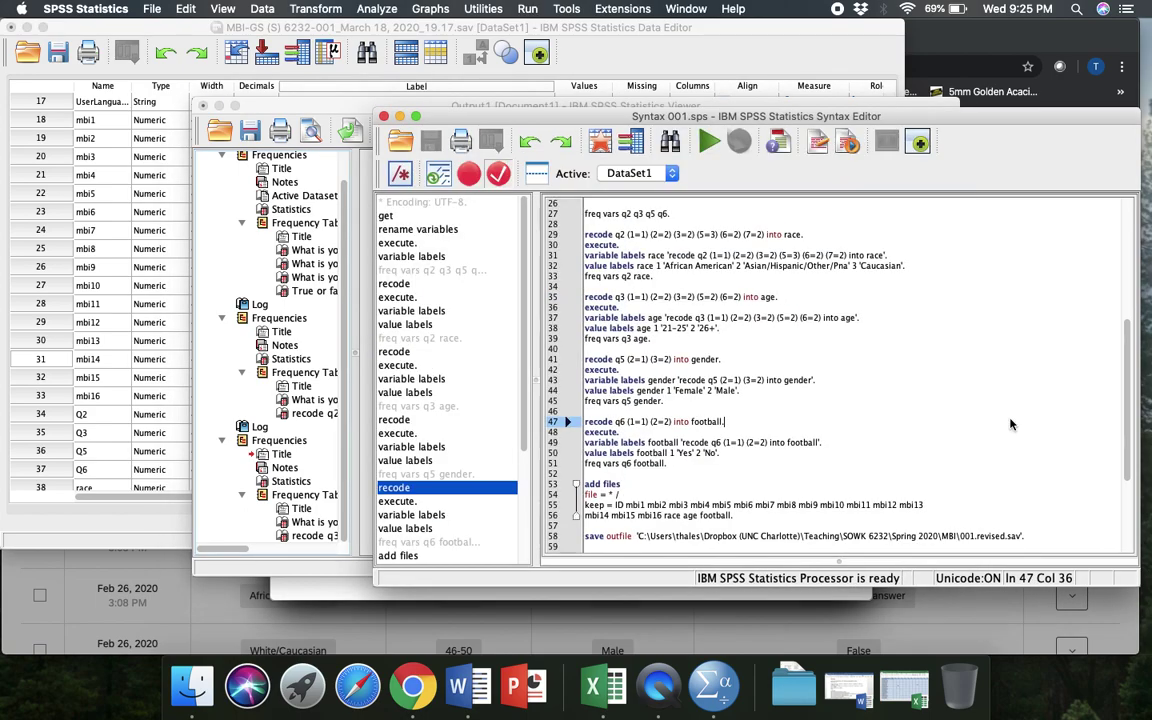
left_click(714, 411)
scroll(714, 411, "down", 5)
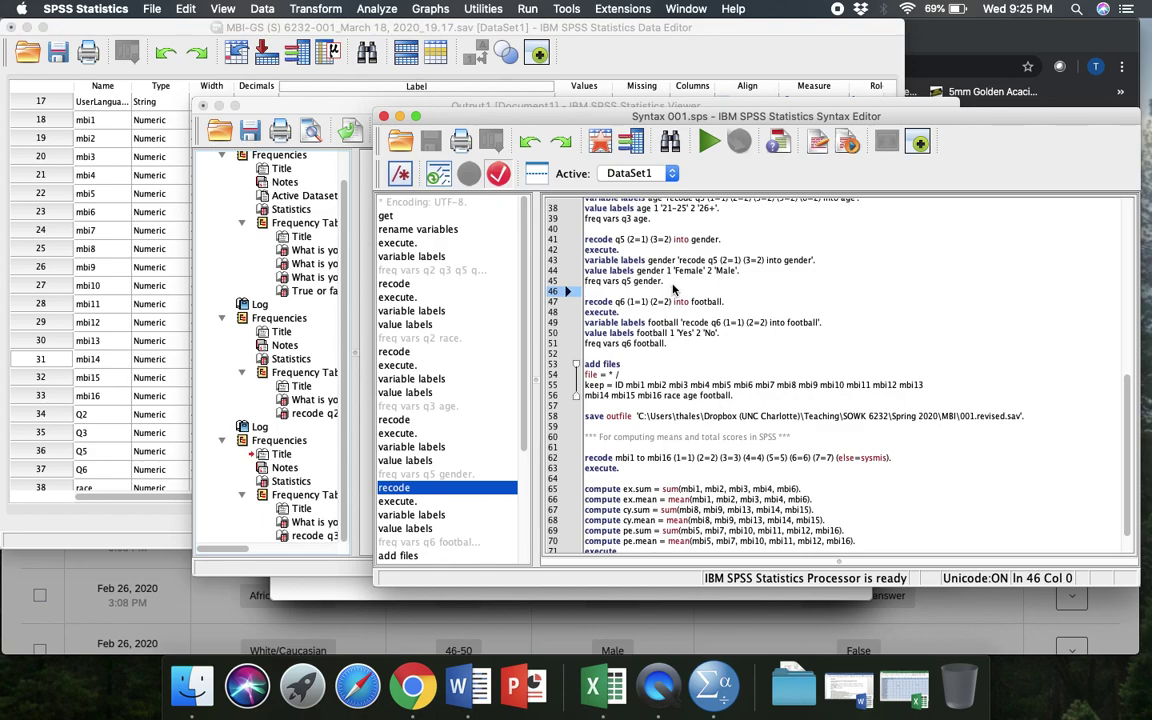
scroll(673, 289, "up", 3)
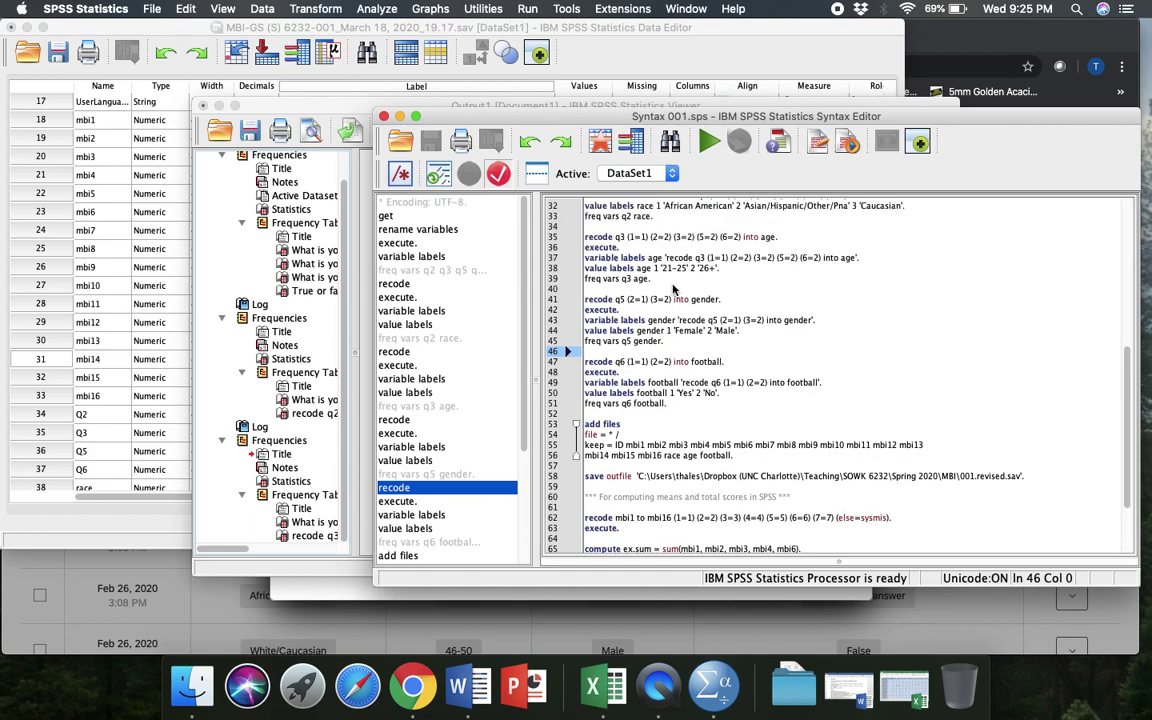
left_click(678, 343)
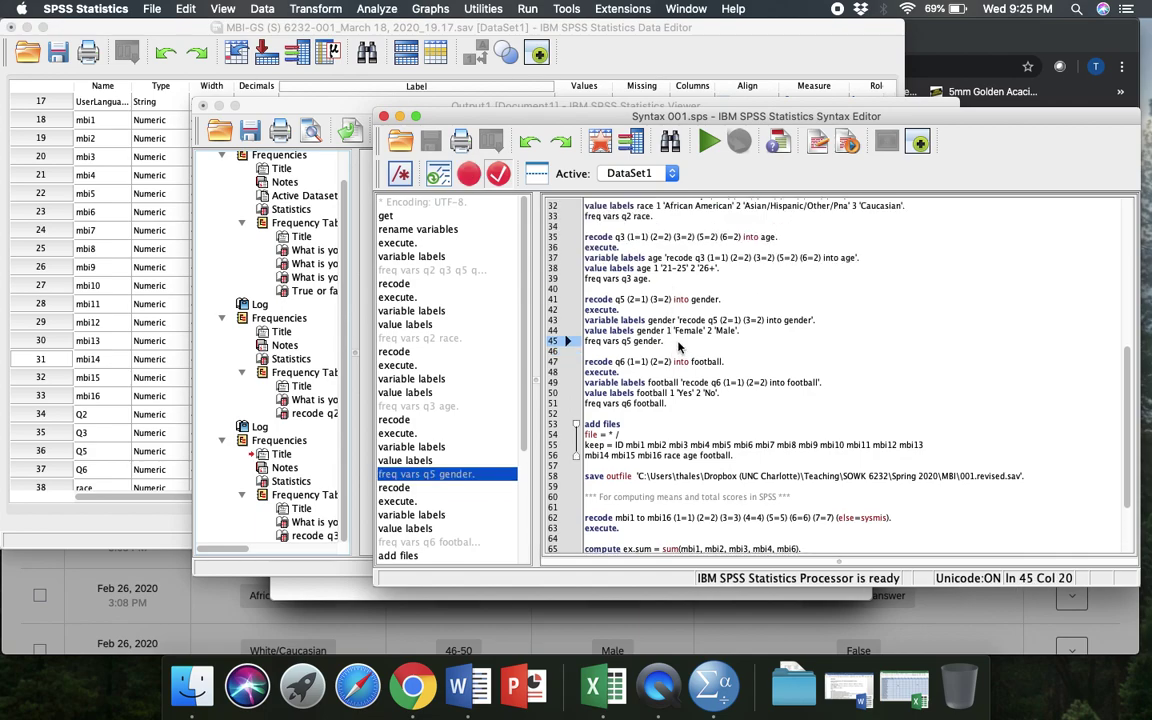
scroll(678, 346, "down", 4)
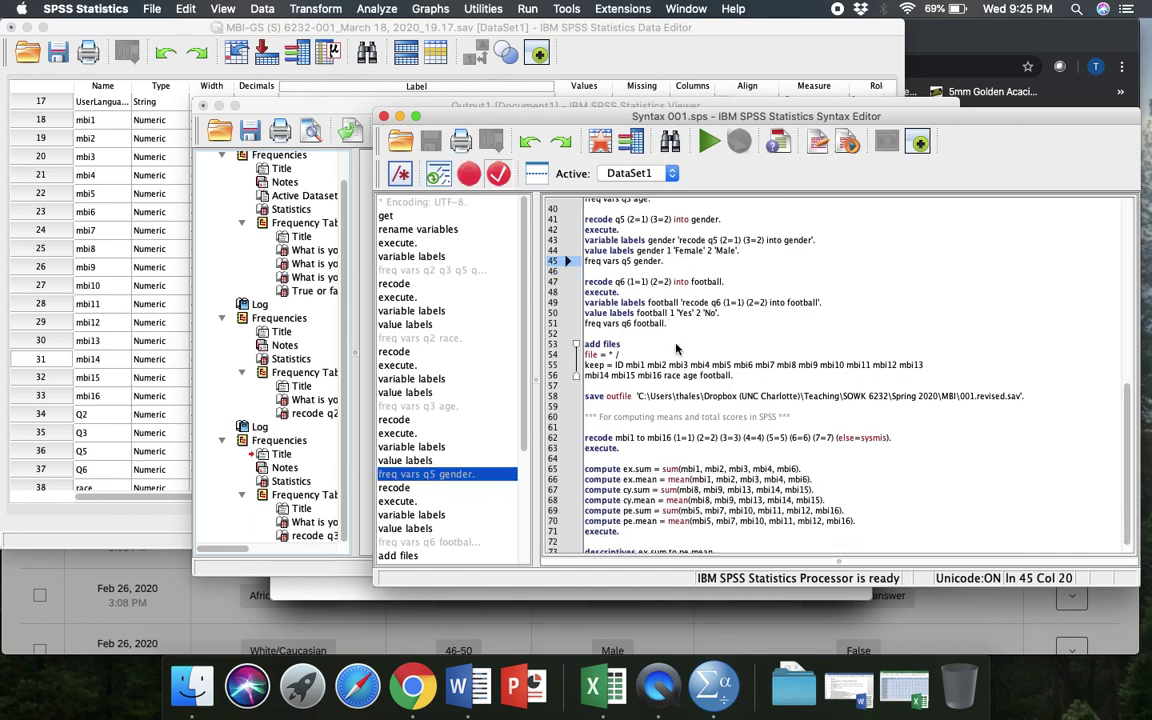
scroll(694, 378, "down", 1)
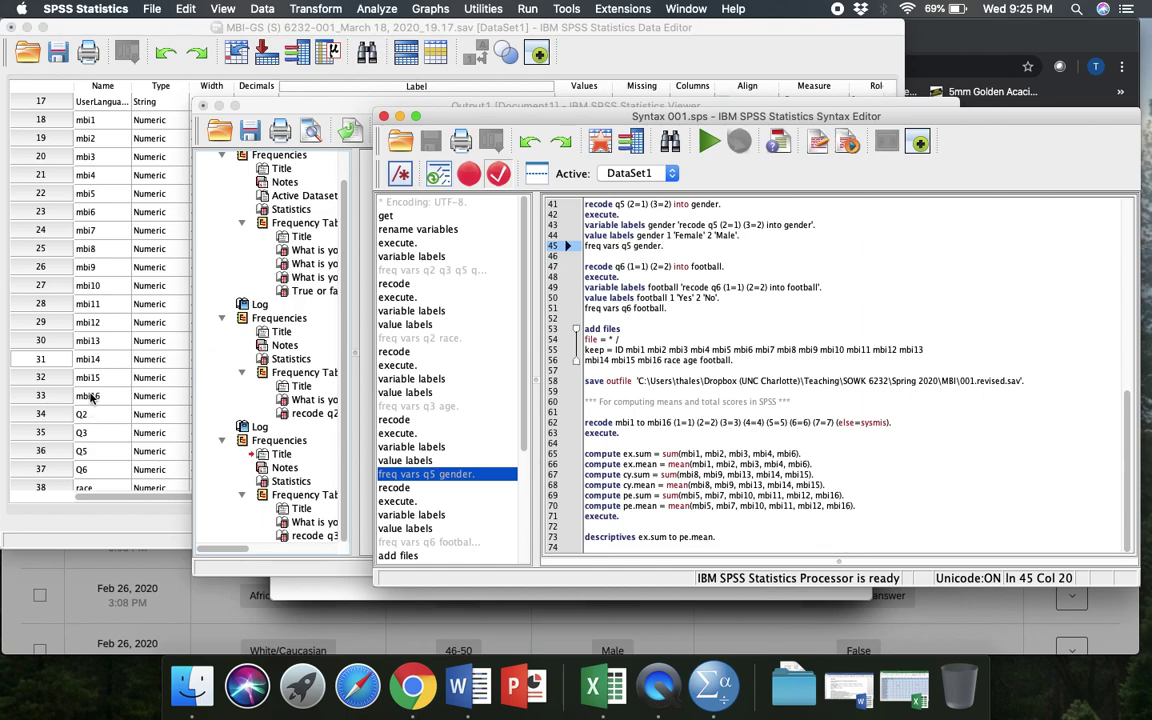
left_click_drag(685, 313, 520, 255)
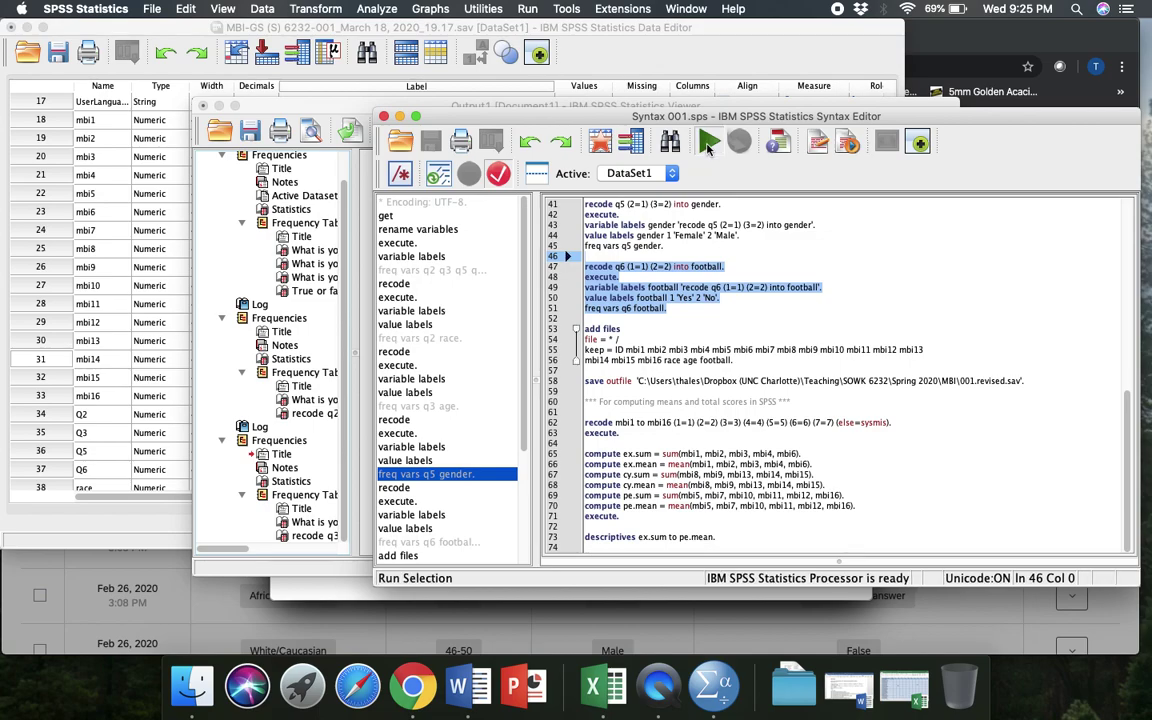
left_click(709, 142)
left_click(995, 318)
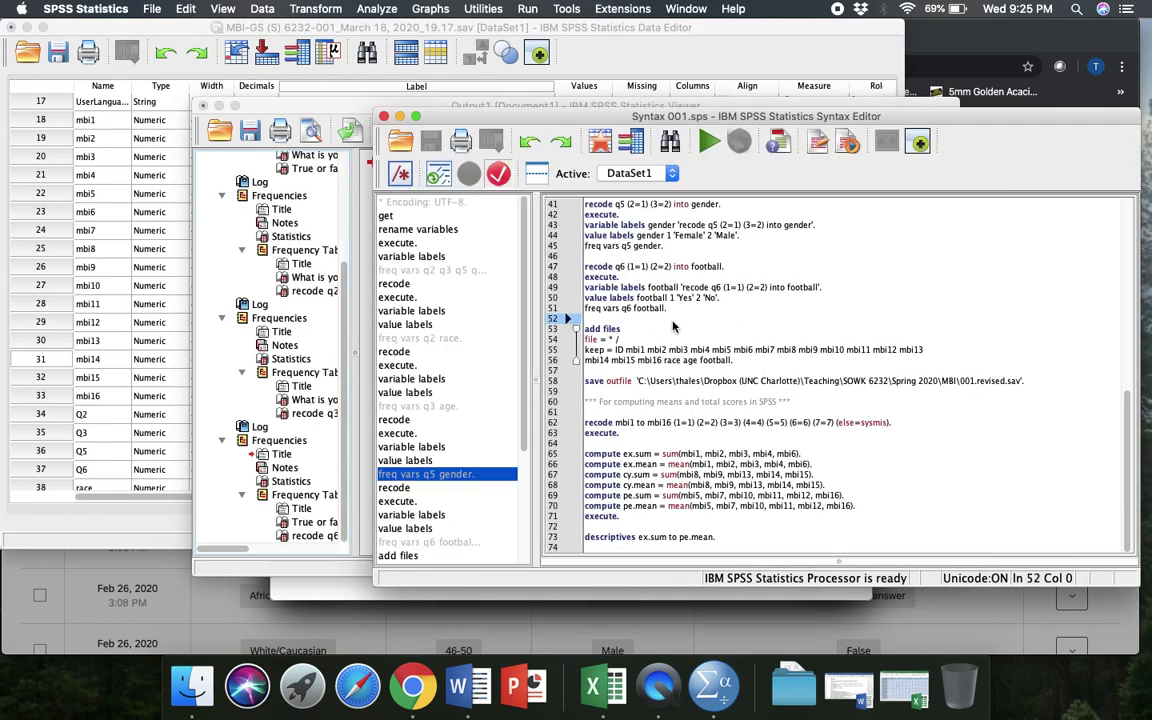
- Widen the Name column in the data file's variable list and rename the ResponseId variable to ID
left_click(594, 58)
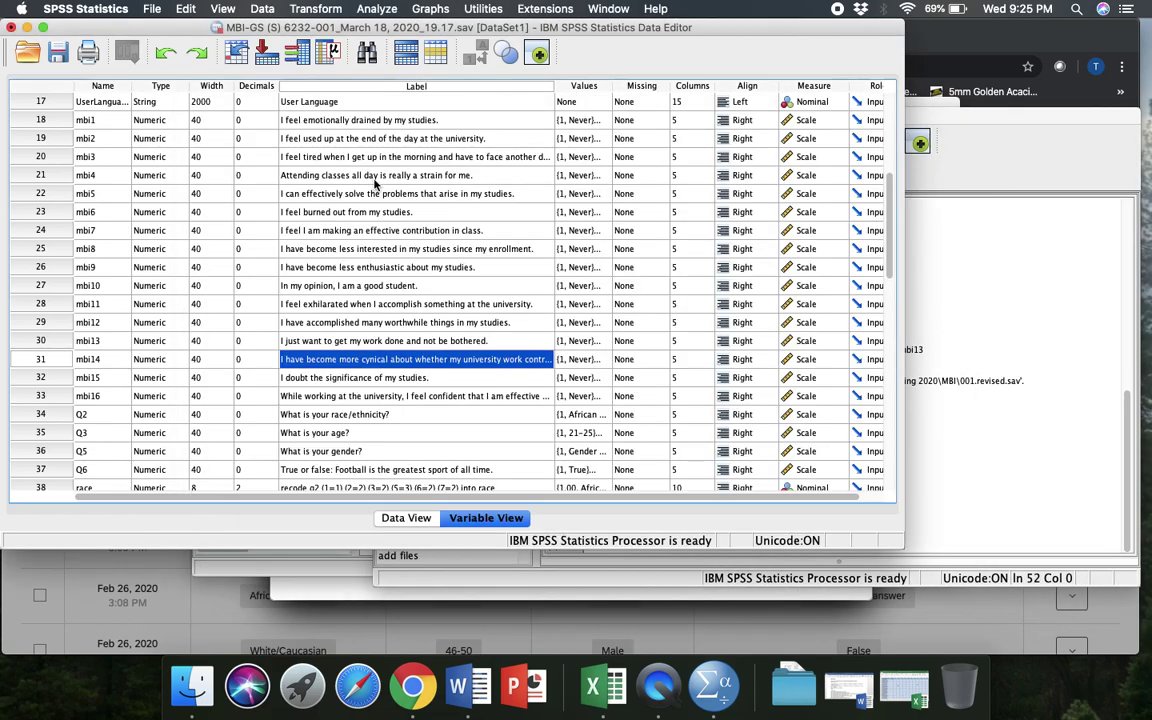
scroll(86, 305, "up", 5)
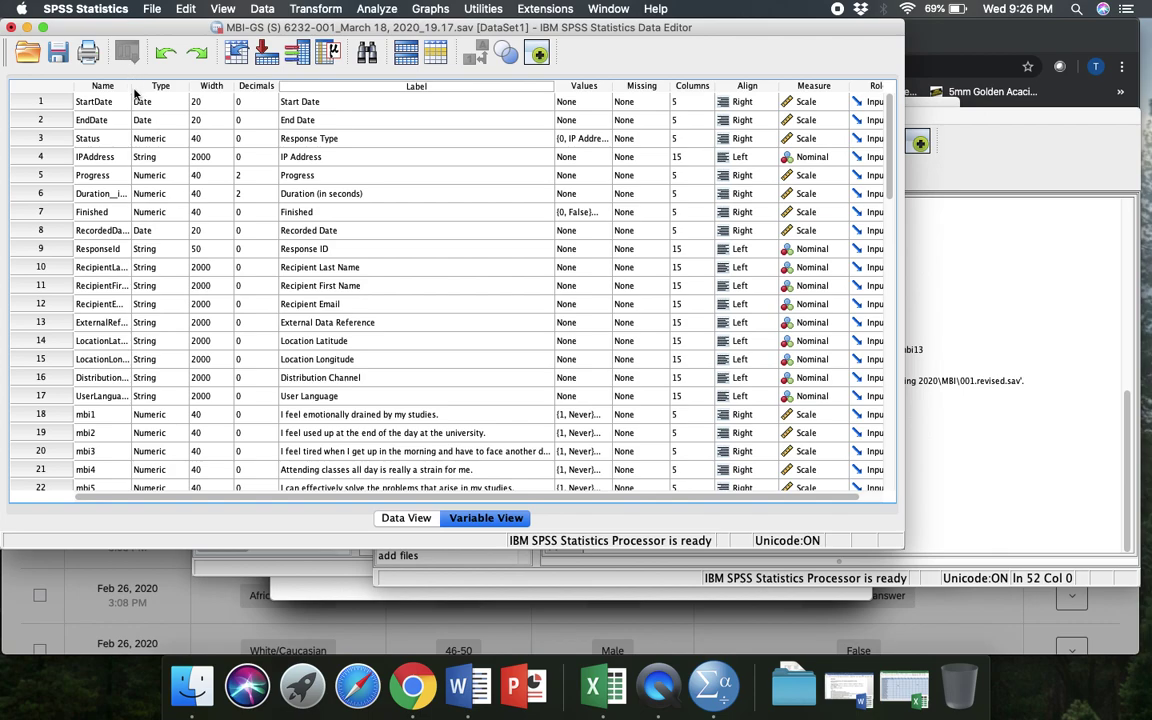
left_click_drag(132, 86, 195, 86)
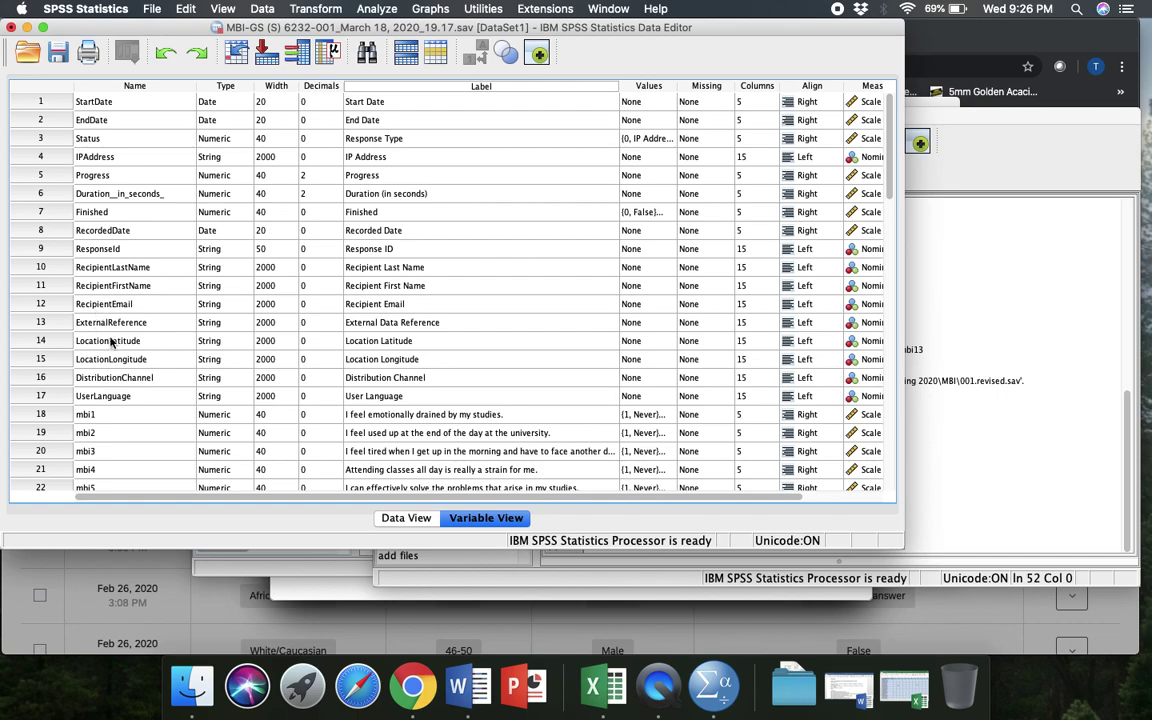
left_click(104, 250)
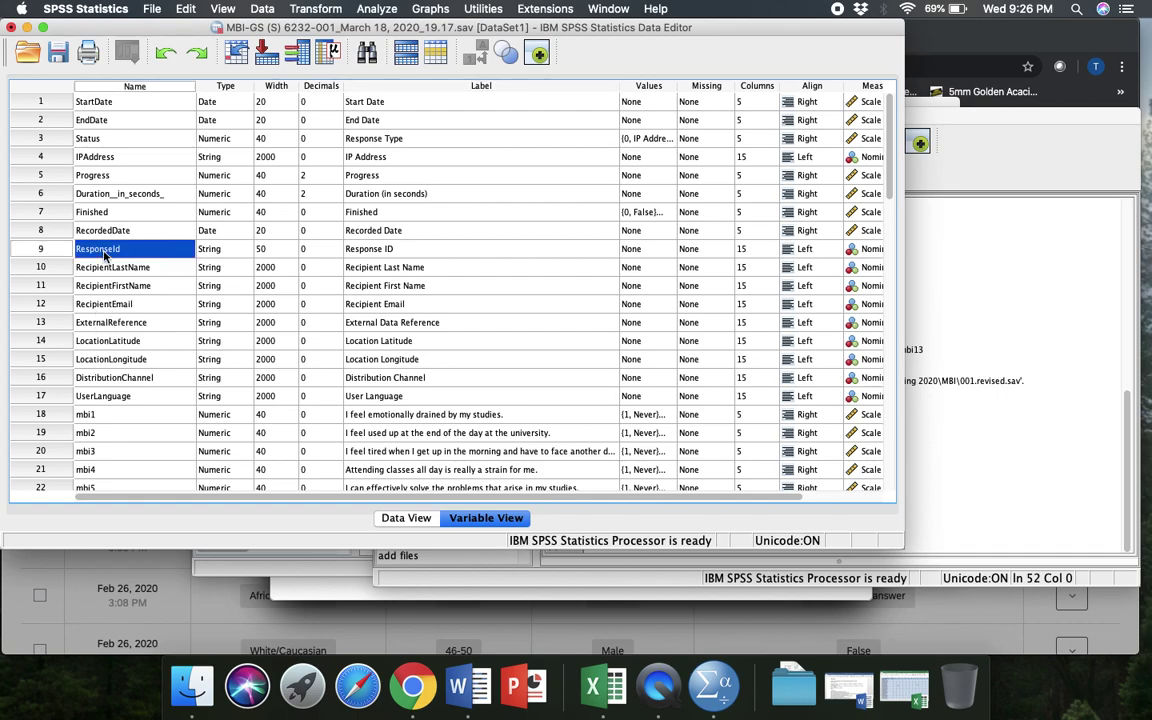
left_click(101, 250)
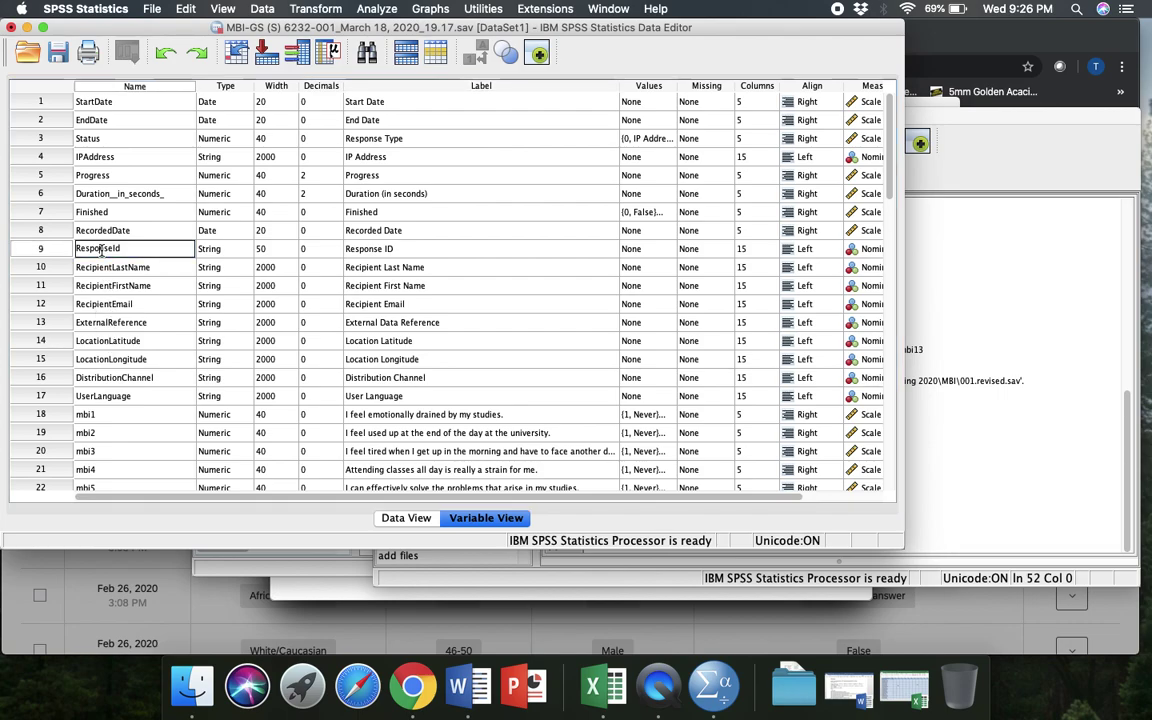
double_click(101, 250)
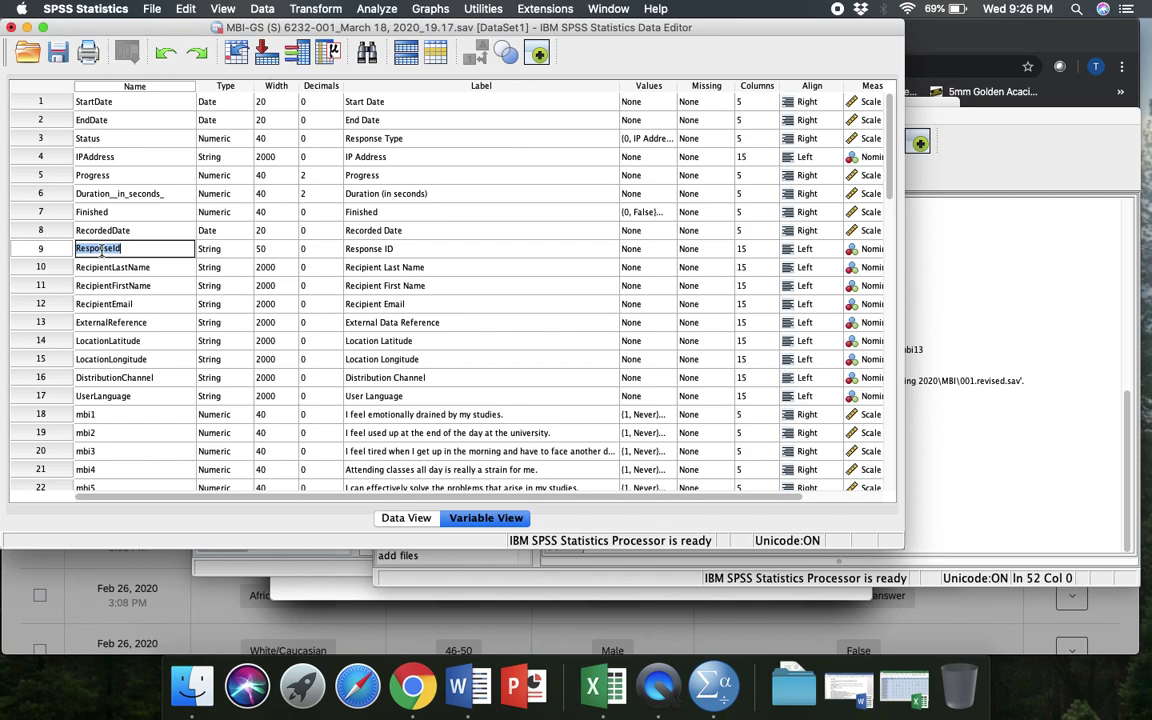
type("ID")
left_click(90, 265)
left_click(92, 248)
- Run the add files command to keep only ID, mbi1 to mbi16, race, age and football, and check the reduced variable list
scroll(166, 392, "down", 6)
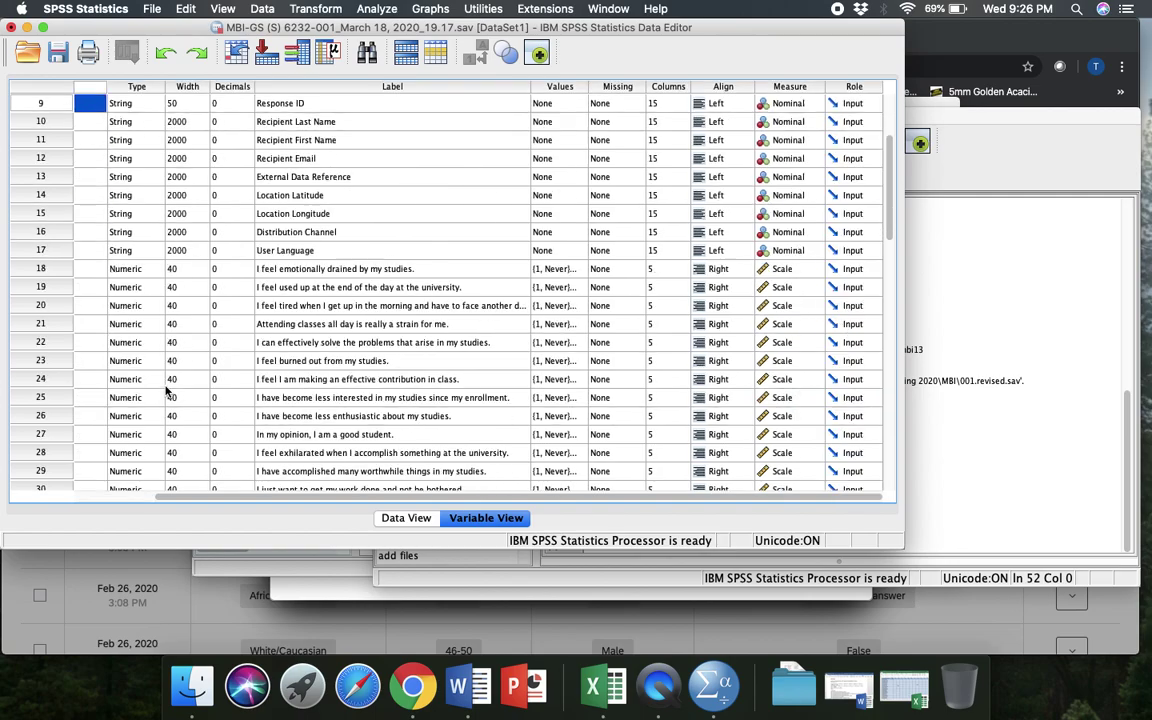
scroll(166, 392, "up", 1)
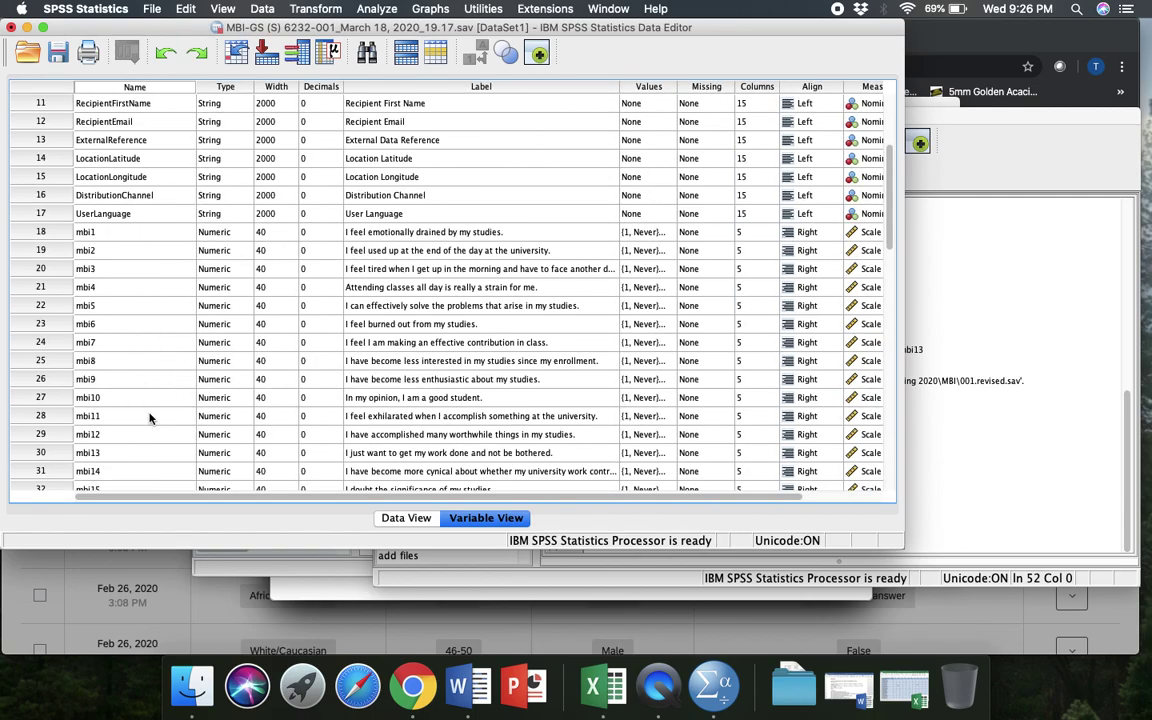
scroll(145, 370, "down", 7)
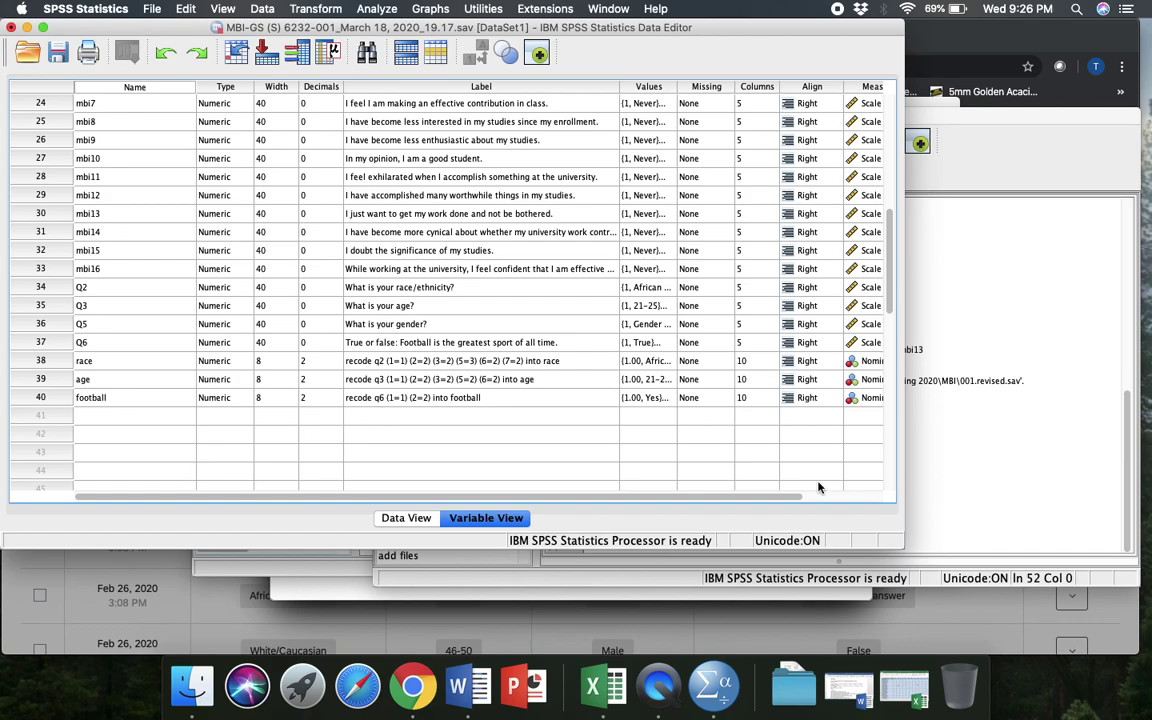
left_click(931, 437)
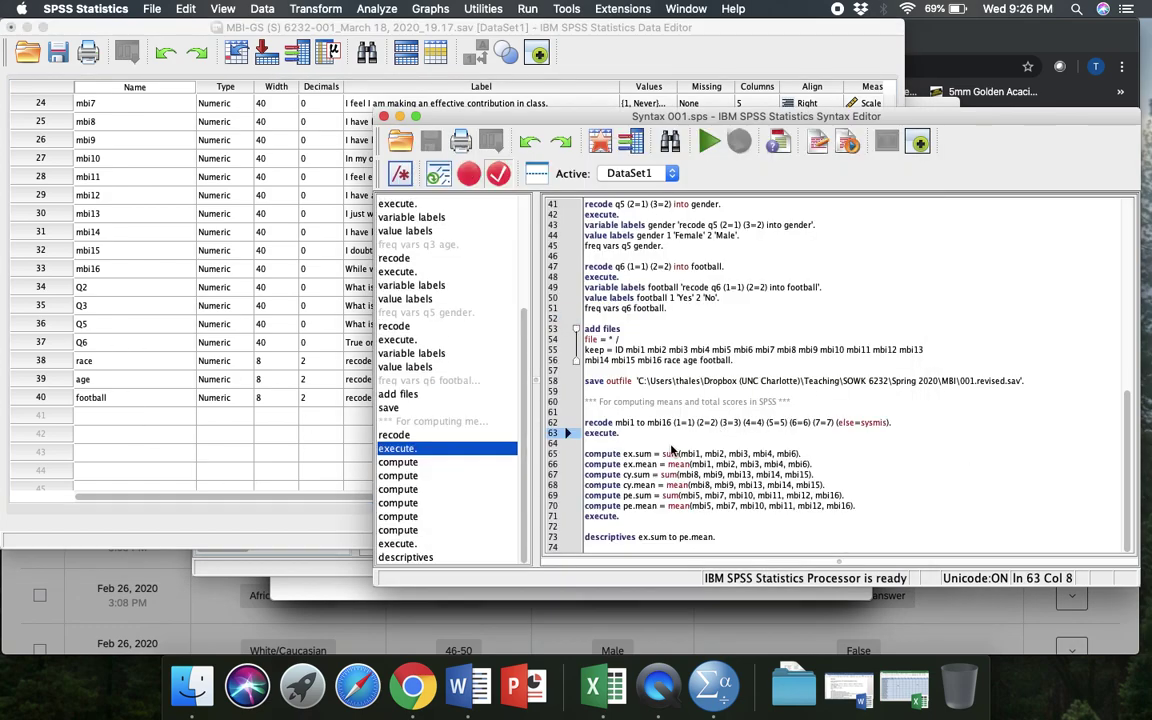
left_click(744, 365)
left_click_drag(744, 365, 587, 332)
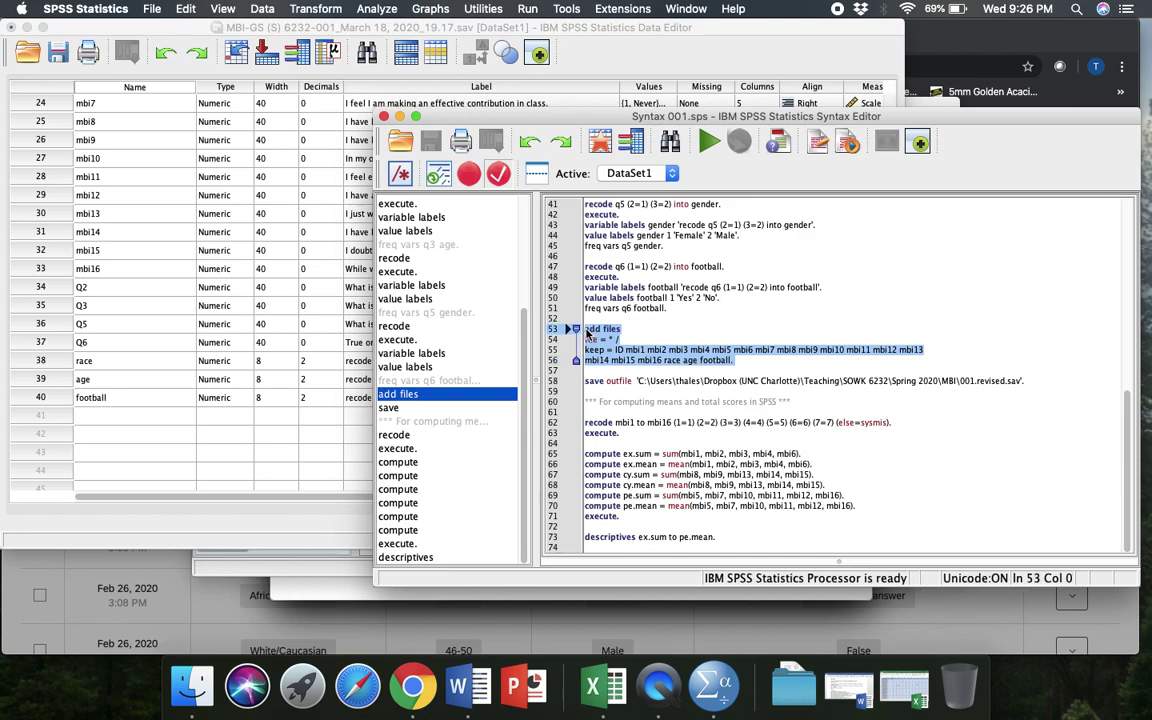
left_click(708, 143)
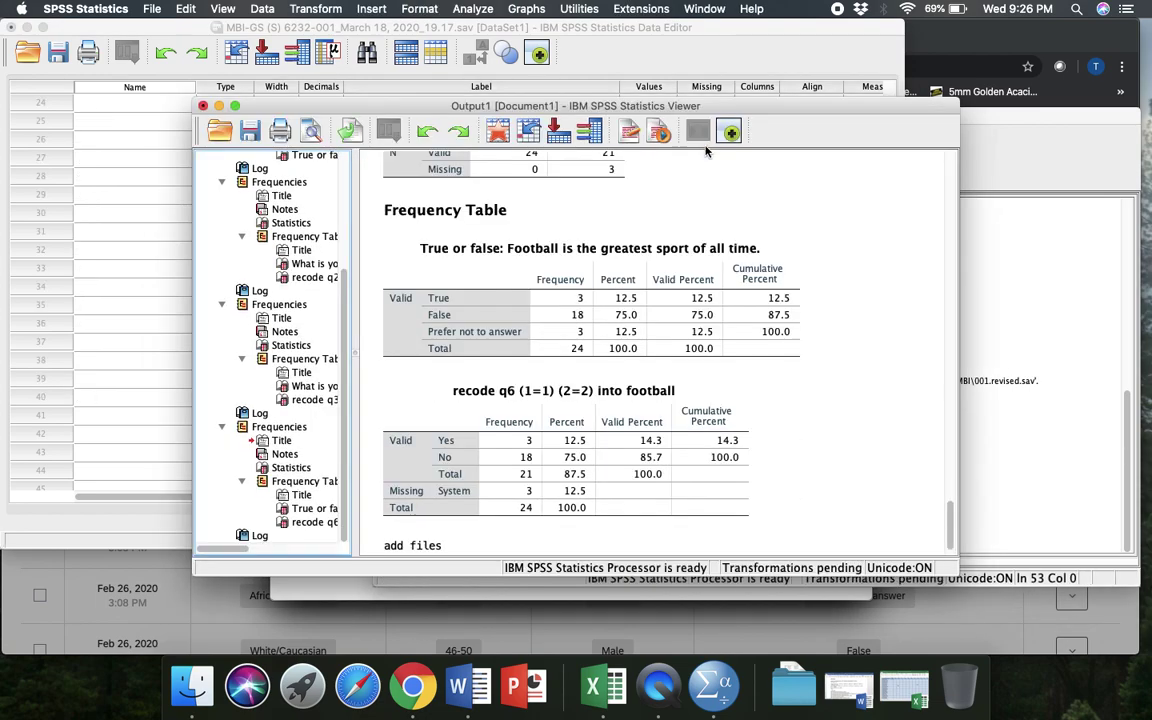
left_click(150, 357)
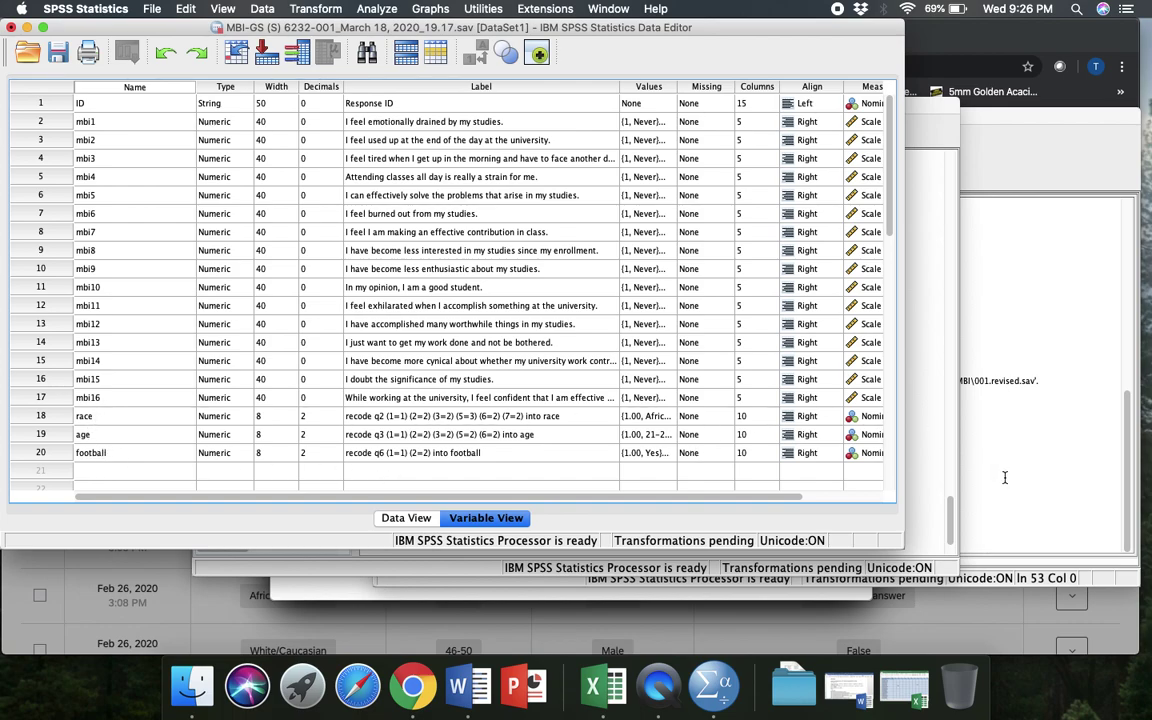
- Examine the recode command for mbi1 to mbi16 and check mbi13's value labels, including the 'Prefer not to answer' code
left_click(925, 474)
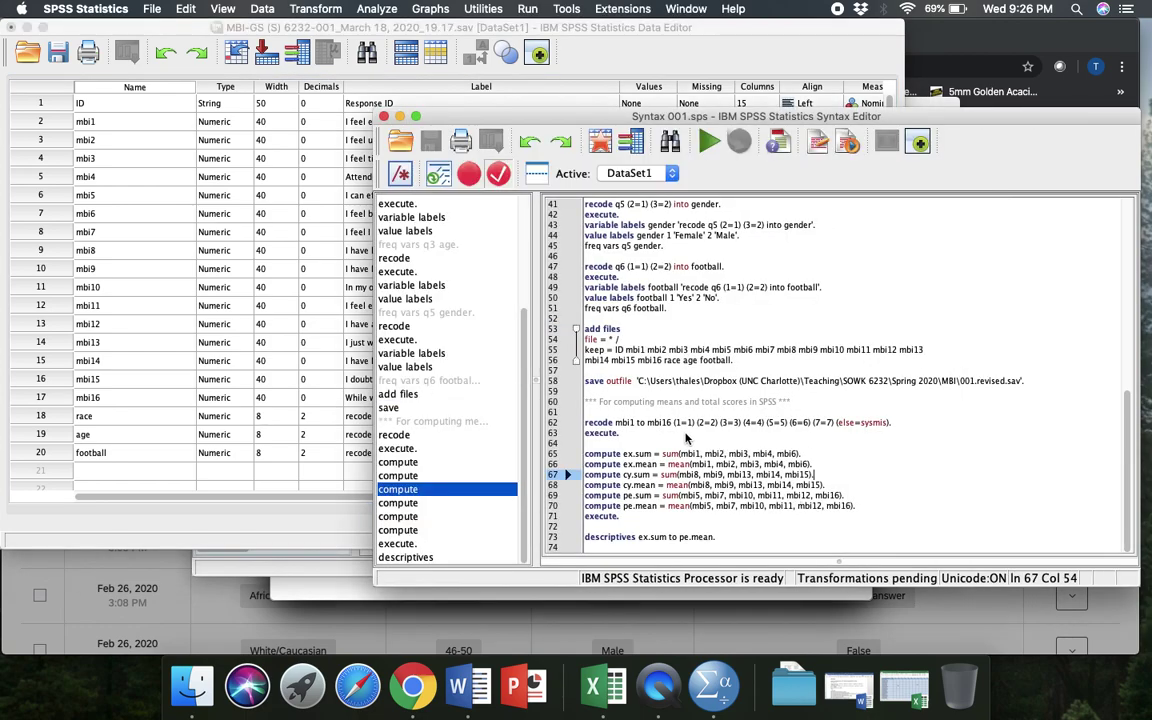
left_click(655, 436)
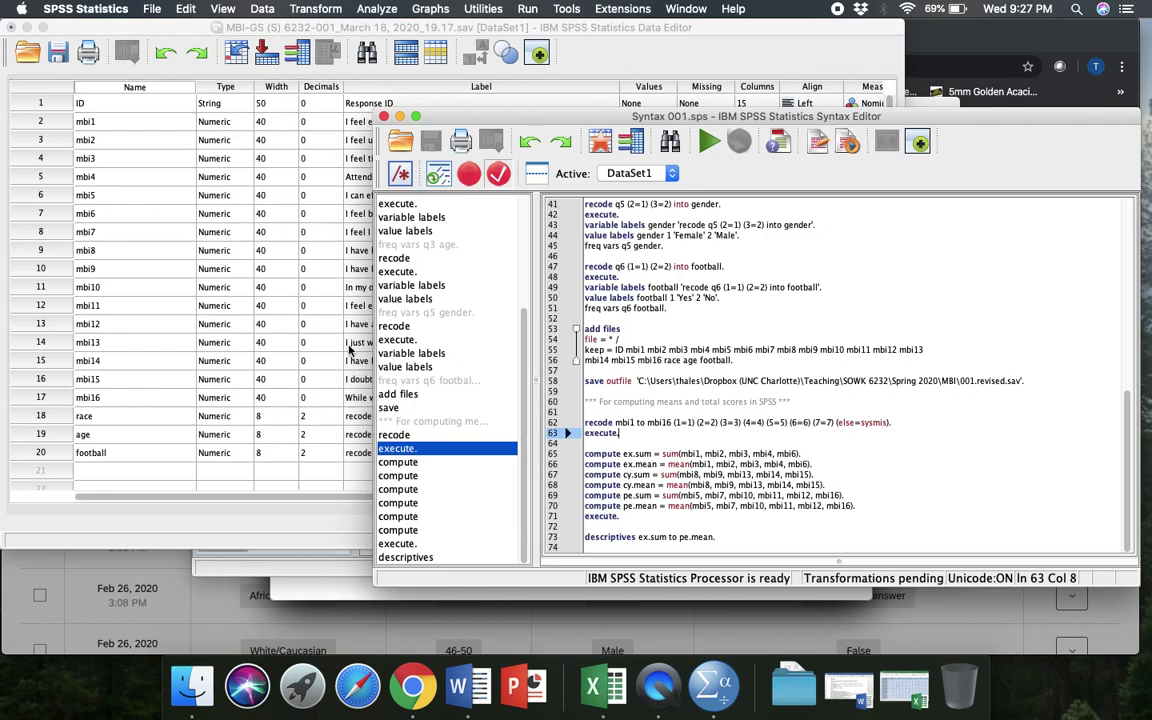
left_click(316, 318)
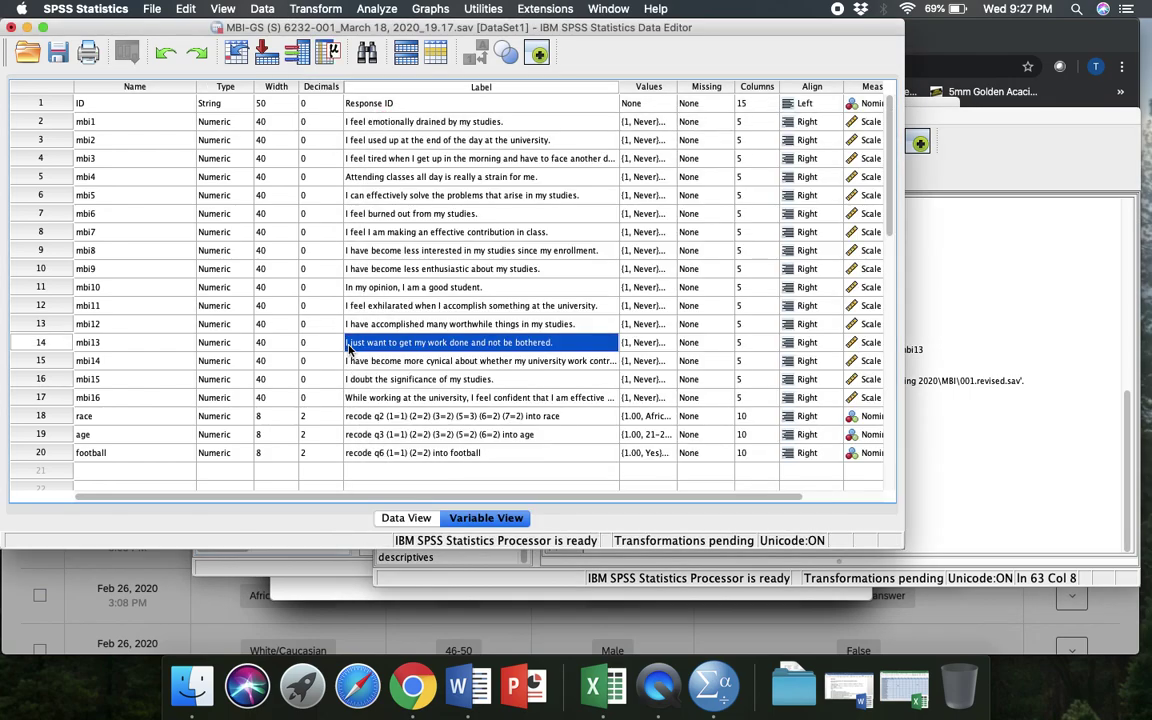
left_click(667, 343)
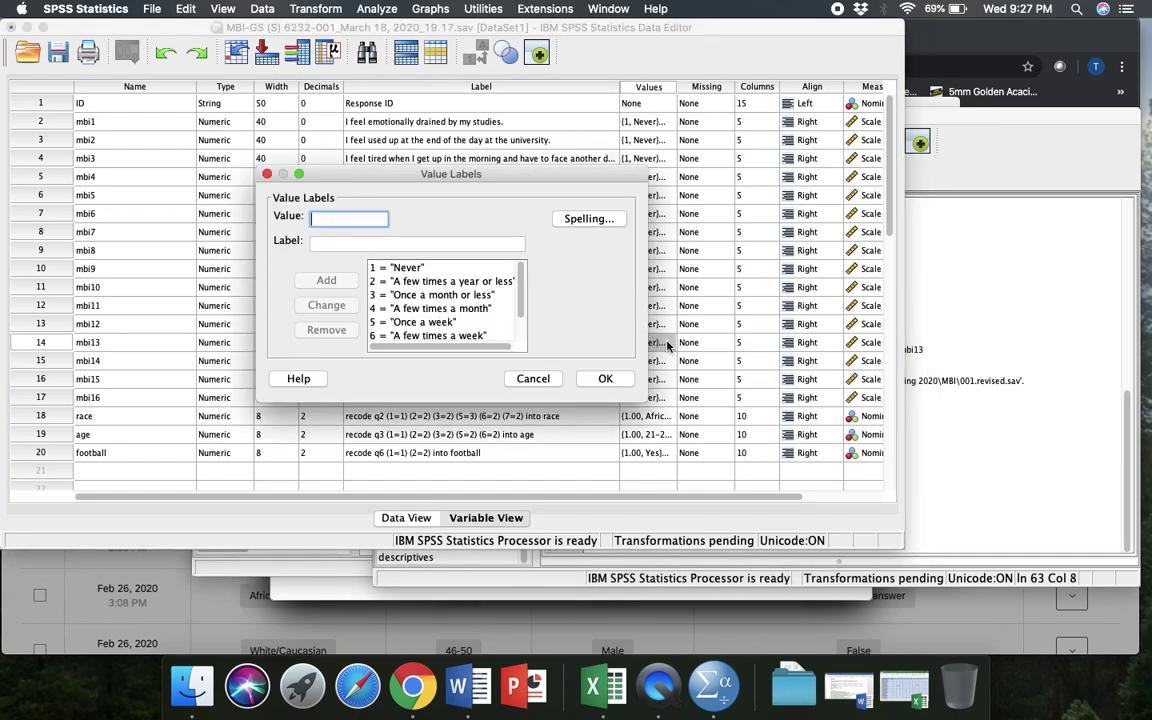
scroll(477, 322, "down", 1)
left_click(423, 334)
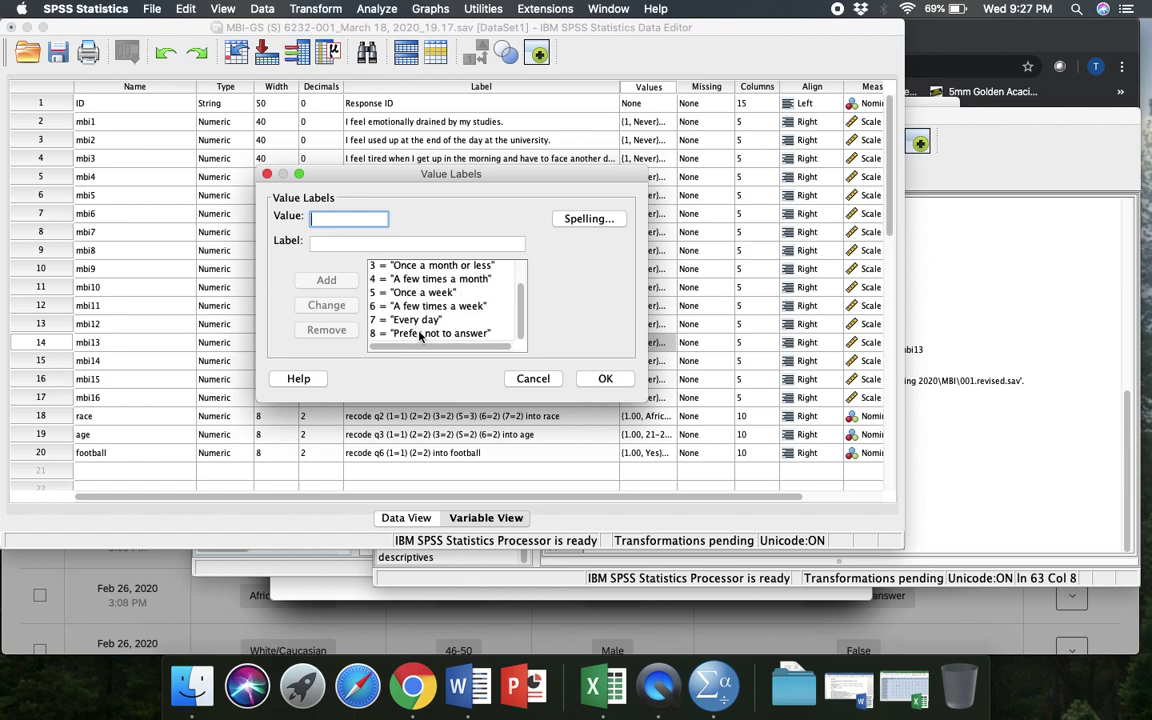
left_click(420, 334)
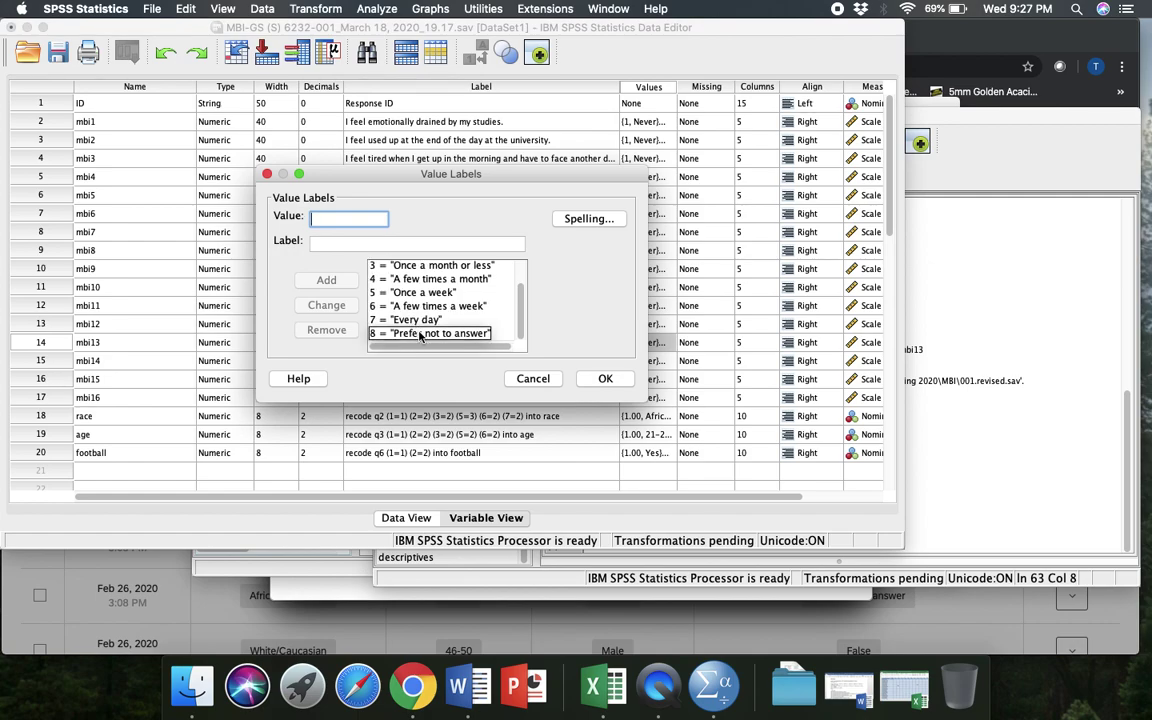
left_click(415, 320)
left_click(413, 334)
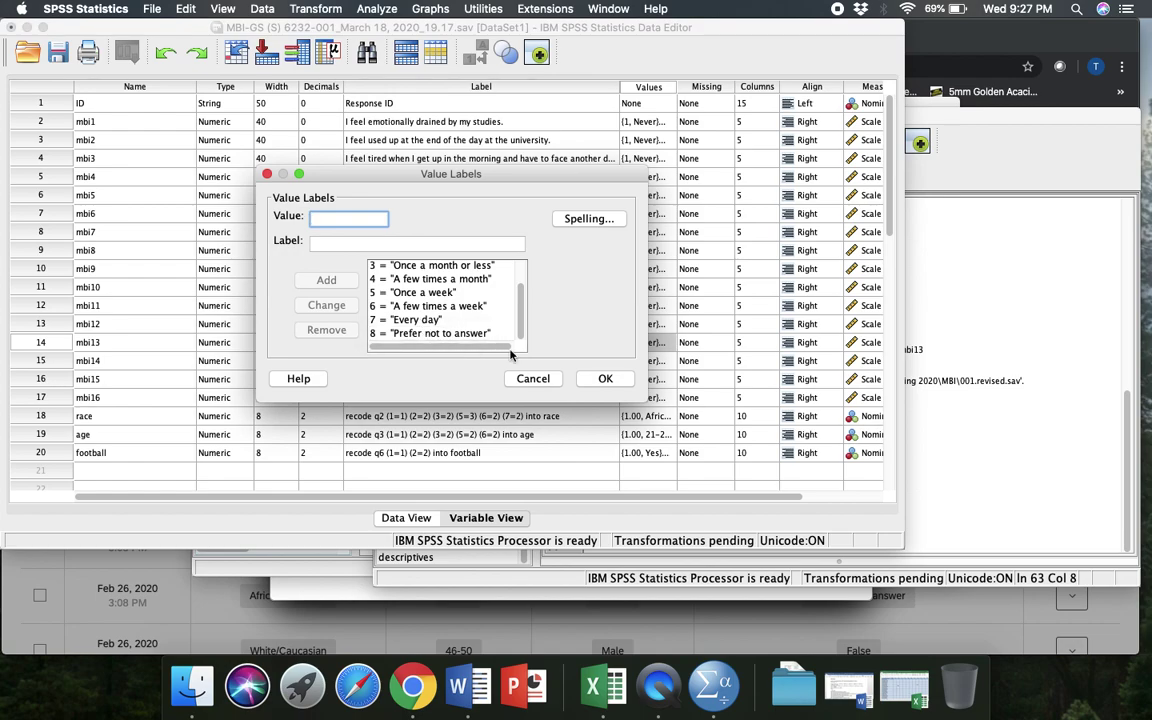
left_click(605, 379)
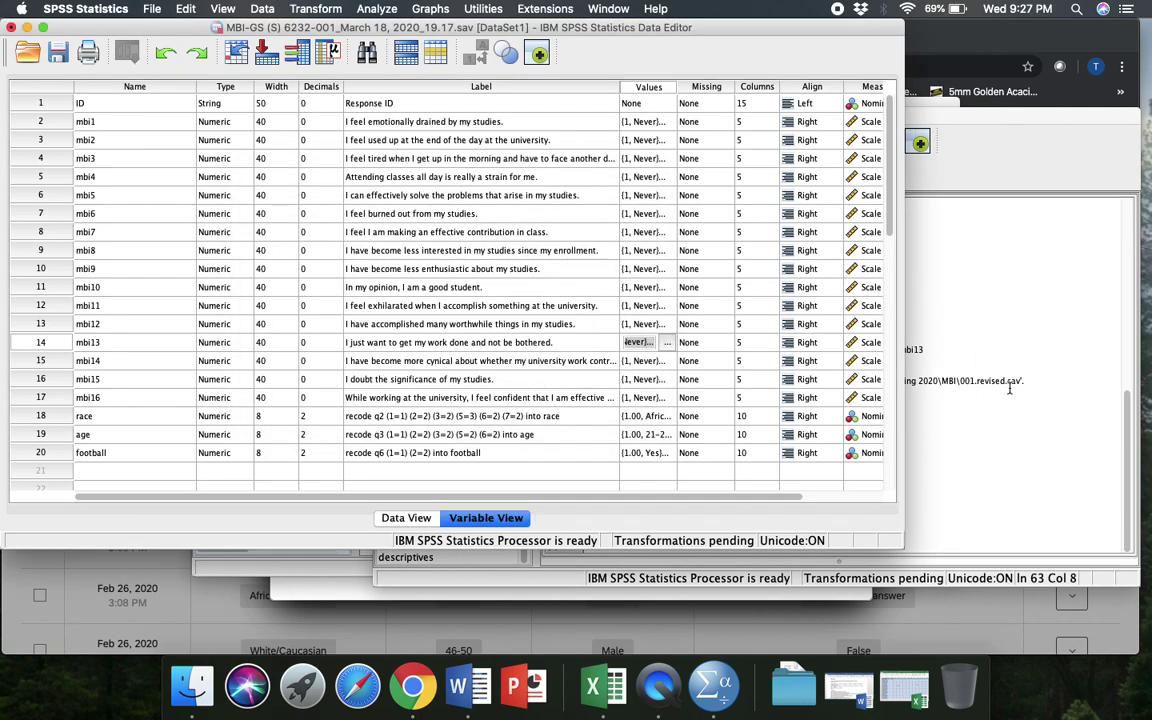
- Run the recode of mbi1 to mbi16 that keeps values 1 to 7 and sets everything else to system-missing, and check its log
left_click(966, 435)
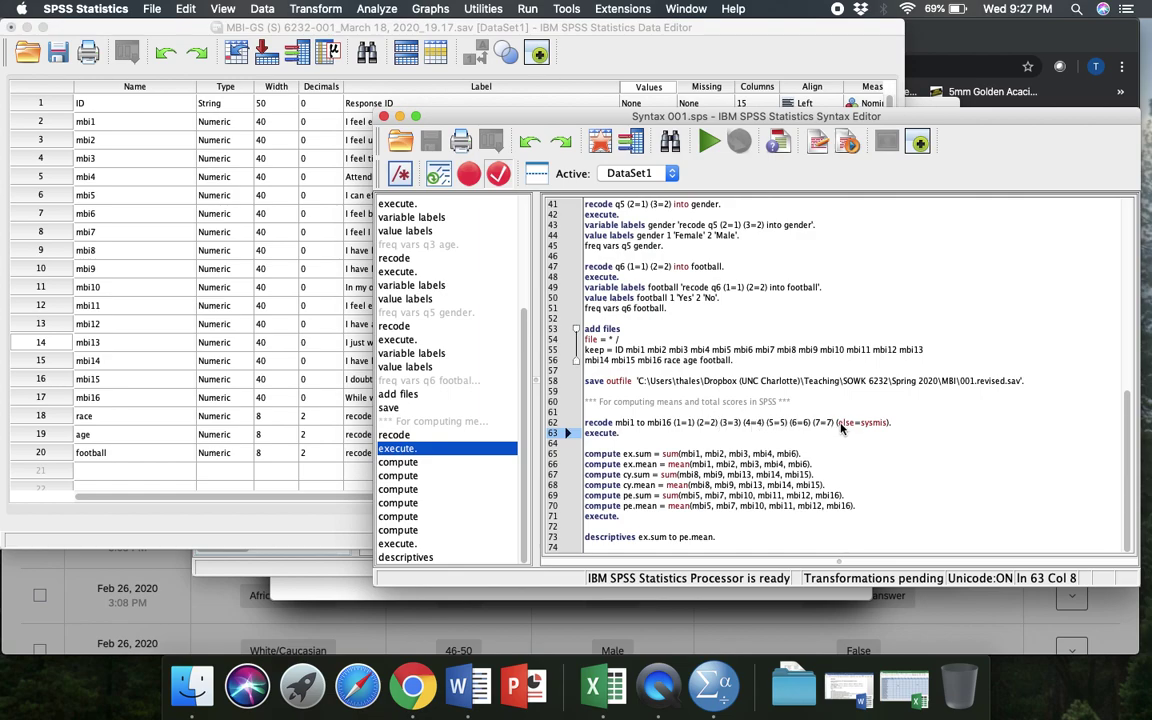
left_click_drag(632, 434, 584, 422)
left_click(708, 143)
left_click(637, 411)
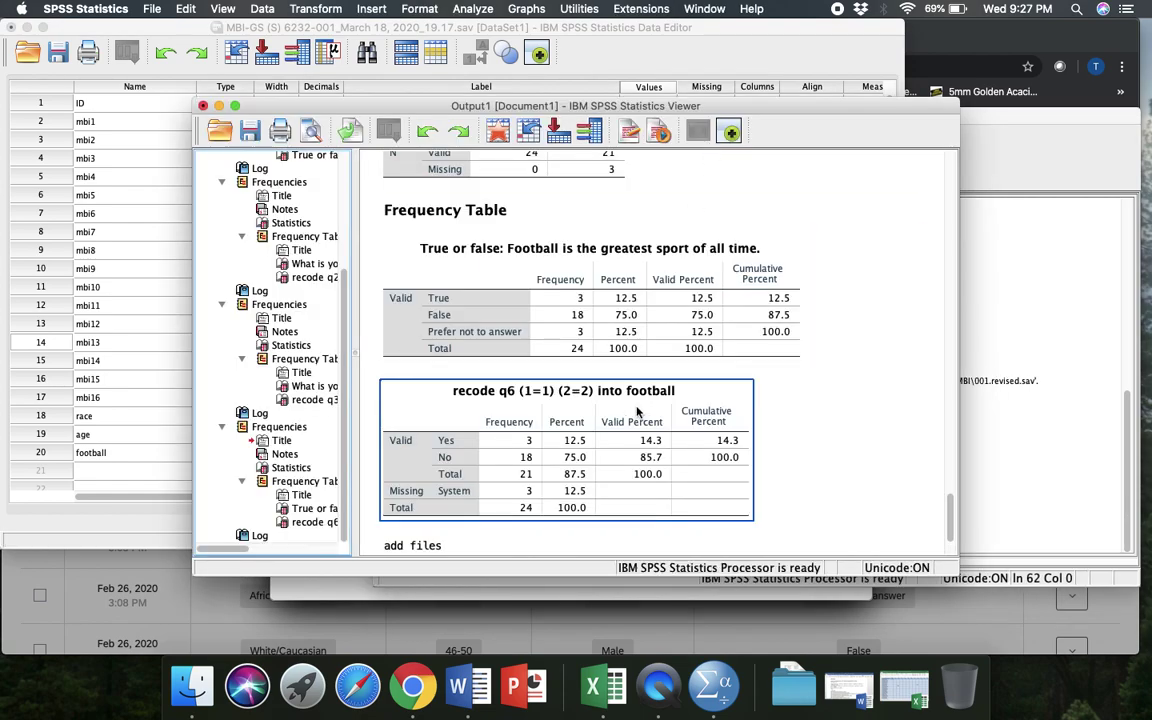
scroll(637, 411, "down", 2)
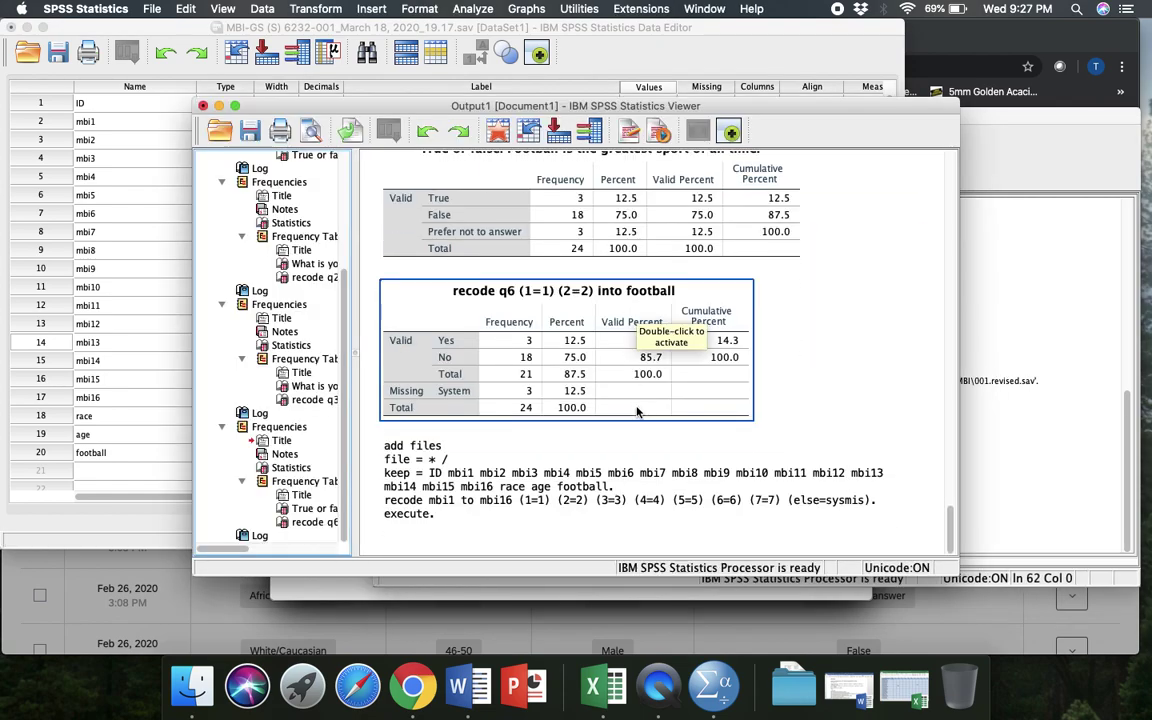
- Export the data file with all variables to the Desktop as the Excel workbook 'MBI-GS (S) 6232-001_March 18, 2020_19.17.xlsx', with variable names written
left_click(600, 53)
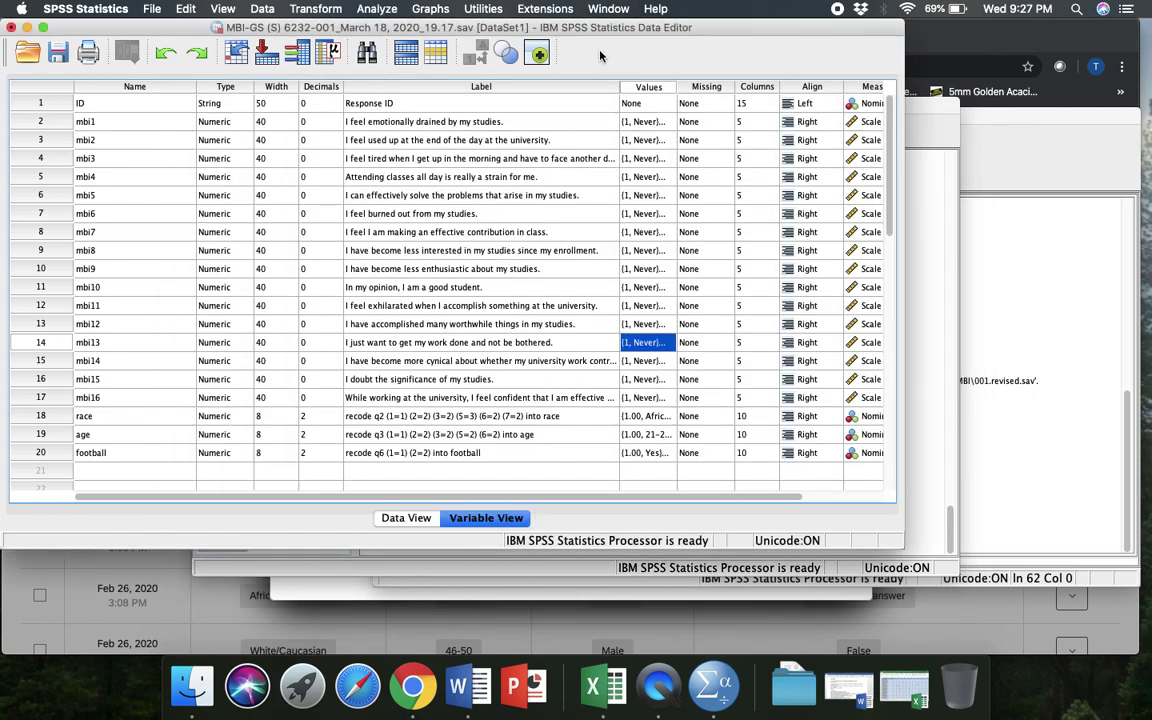
left_click(157, 10)
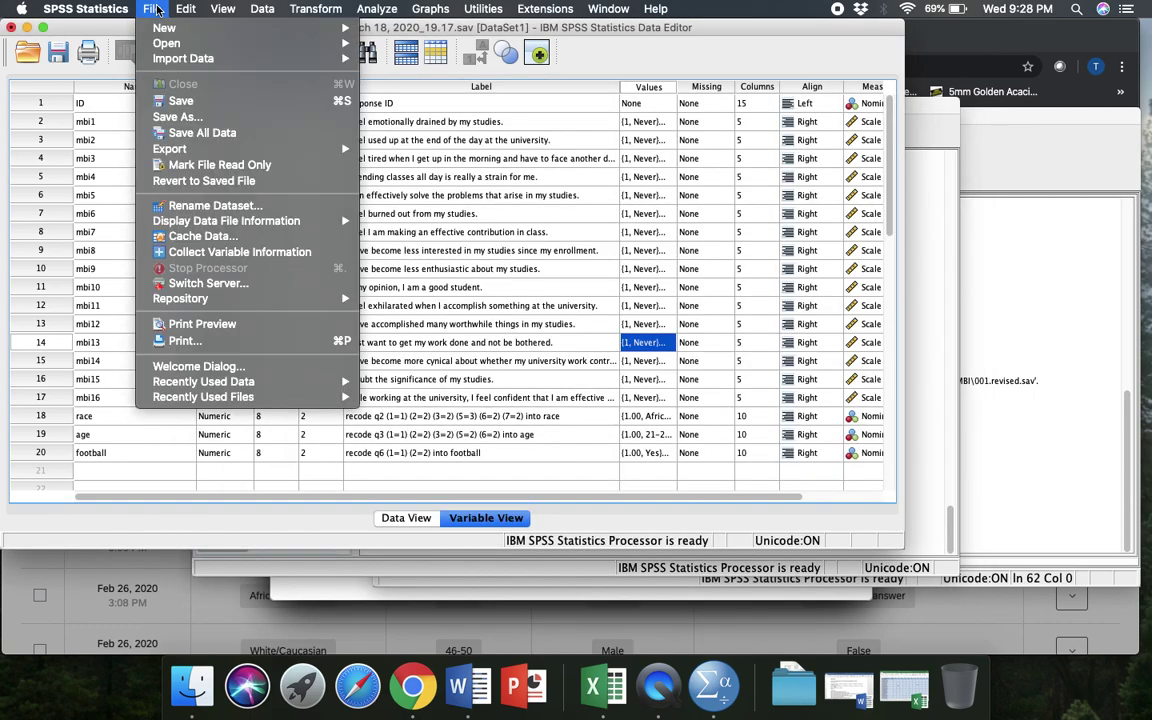
mouse_move(183, 150)
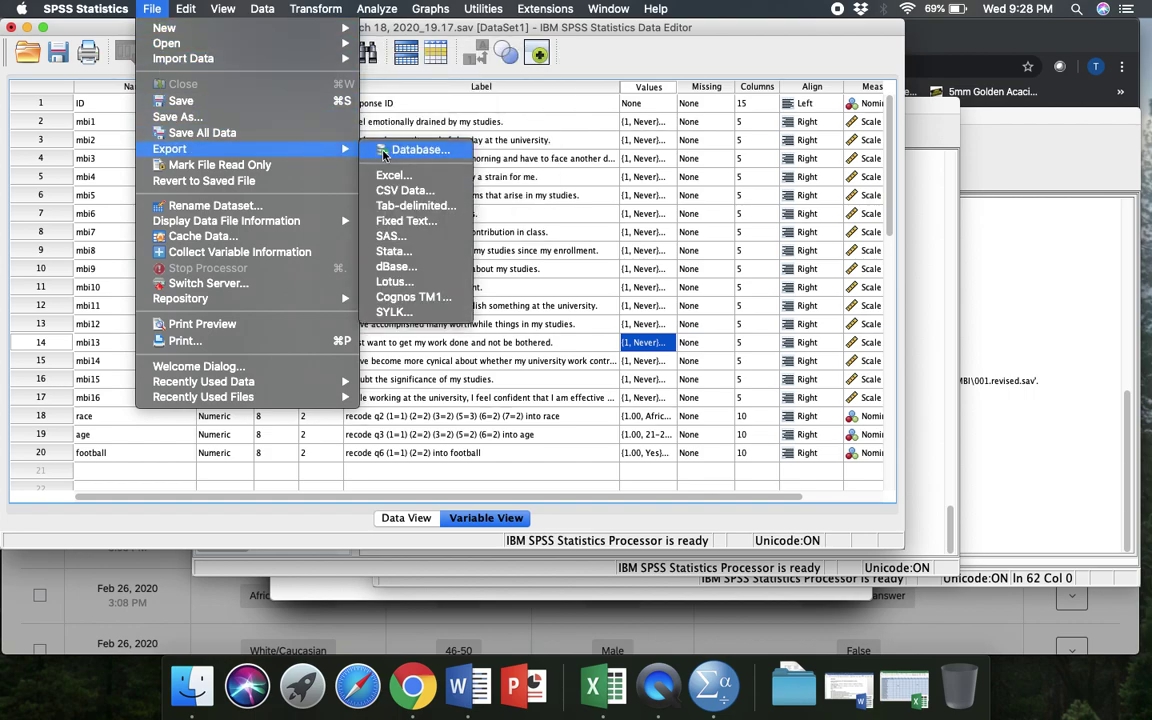
left_click(394, 177)
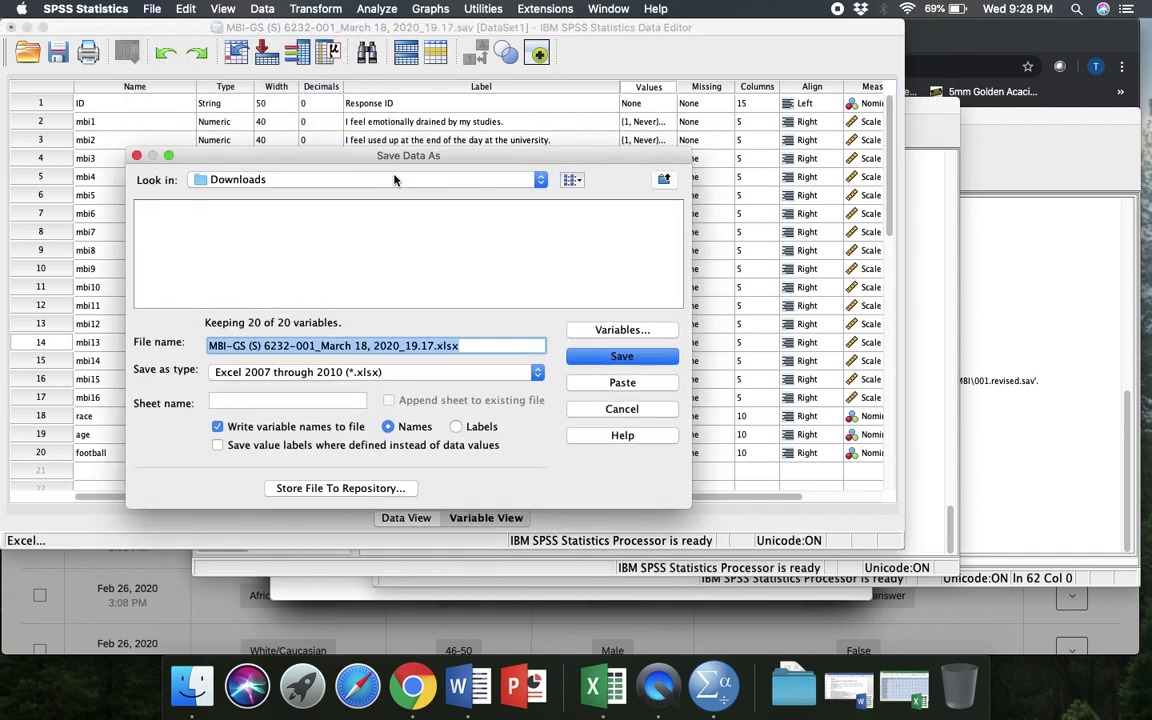
left_click(447, 180)
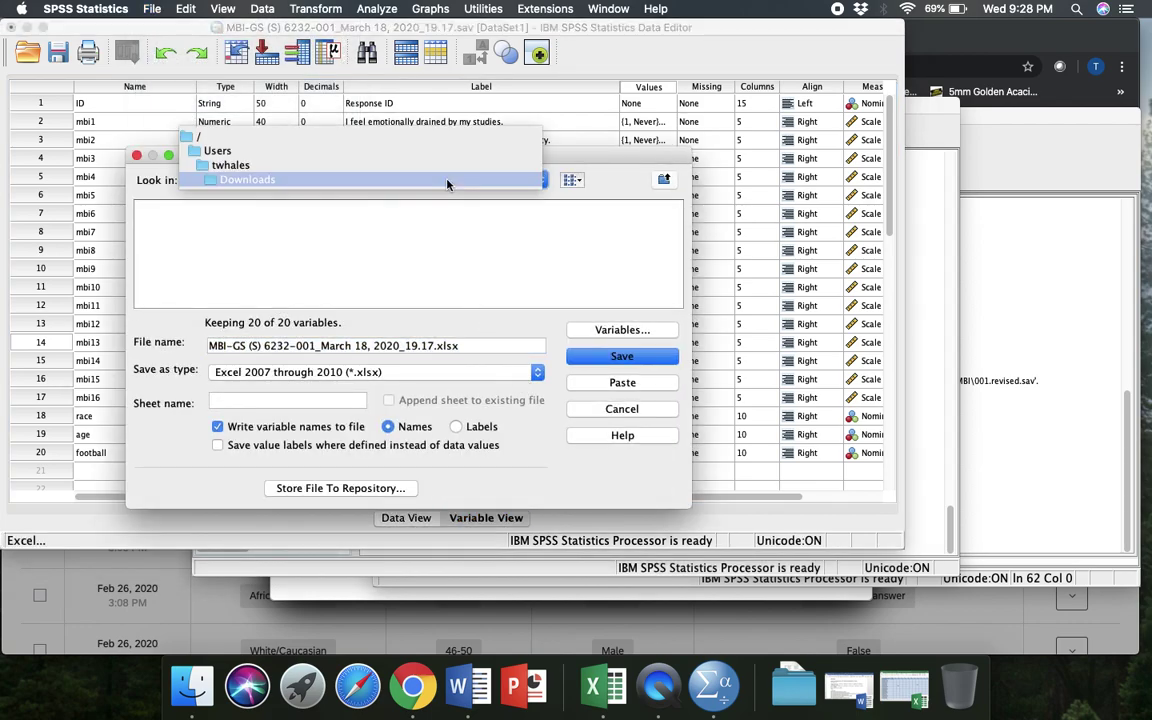
left_click(381, 140)
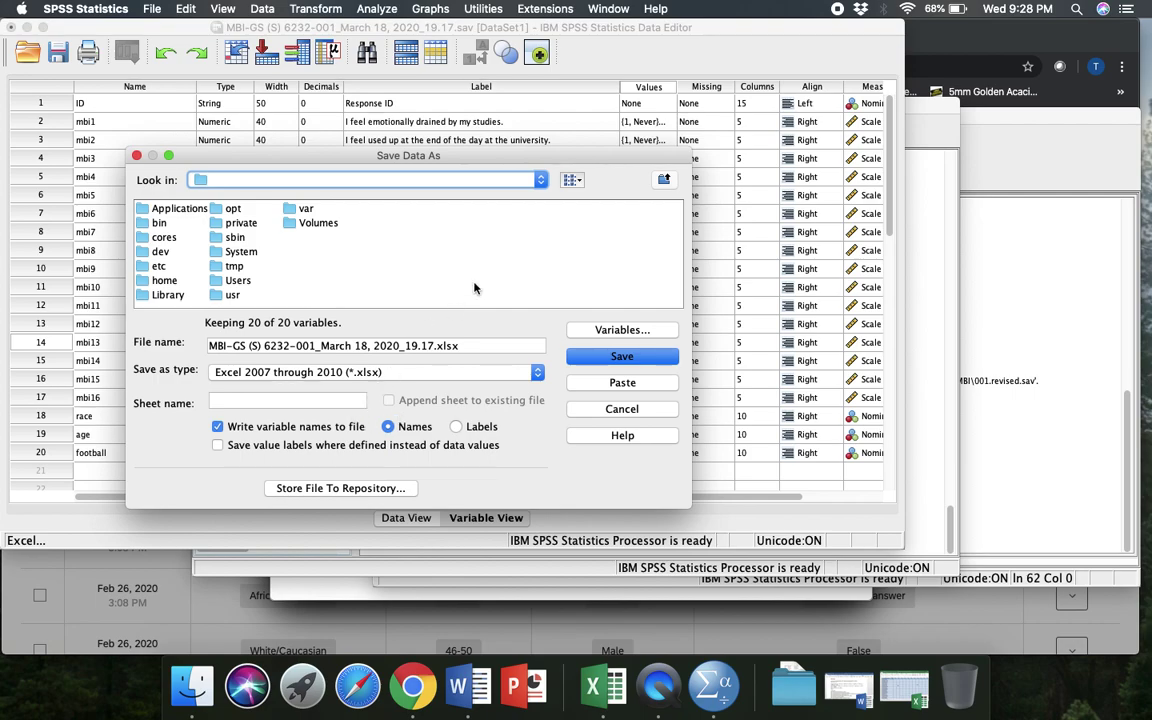
left_click(479, 181)
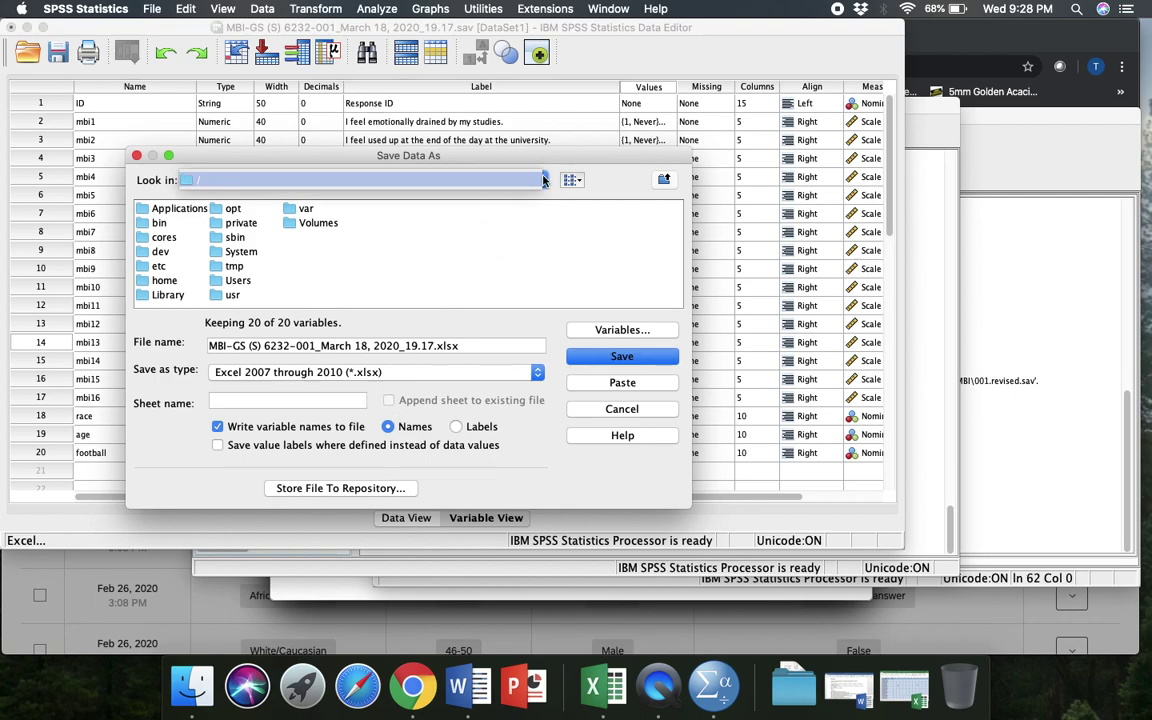
left_click(232, 281)
double_click(230, 285)
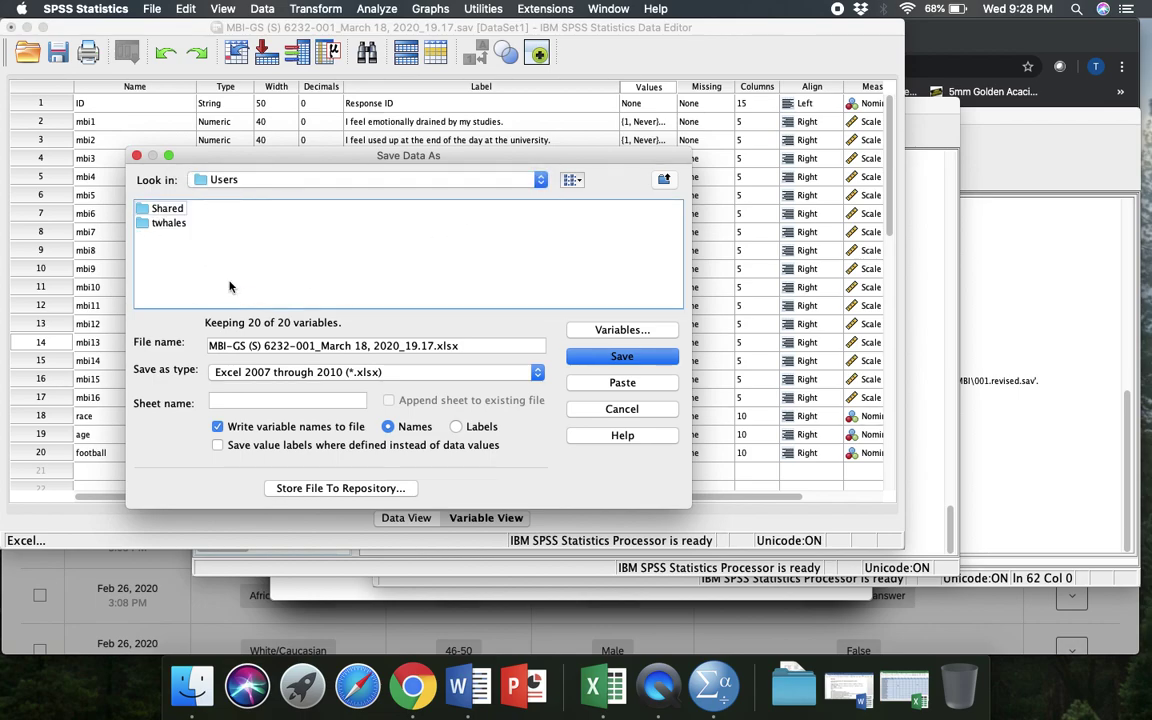
double_click(169, 223)
double_click(168, 226)
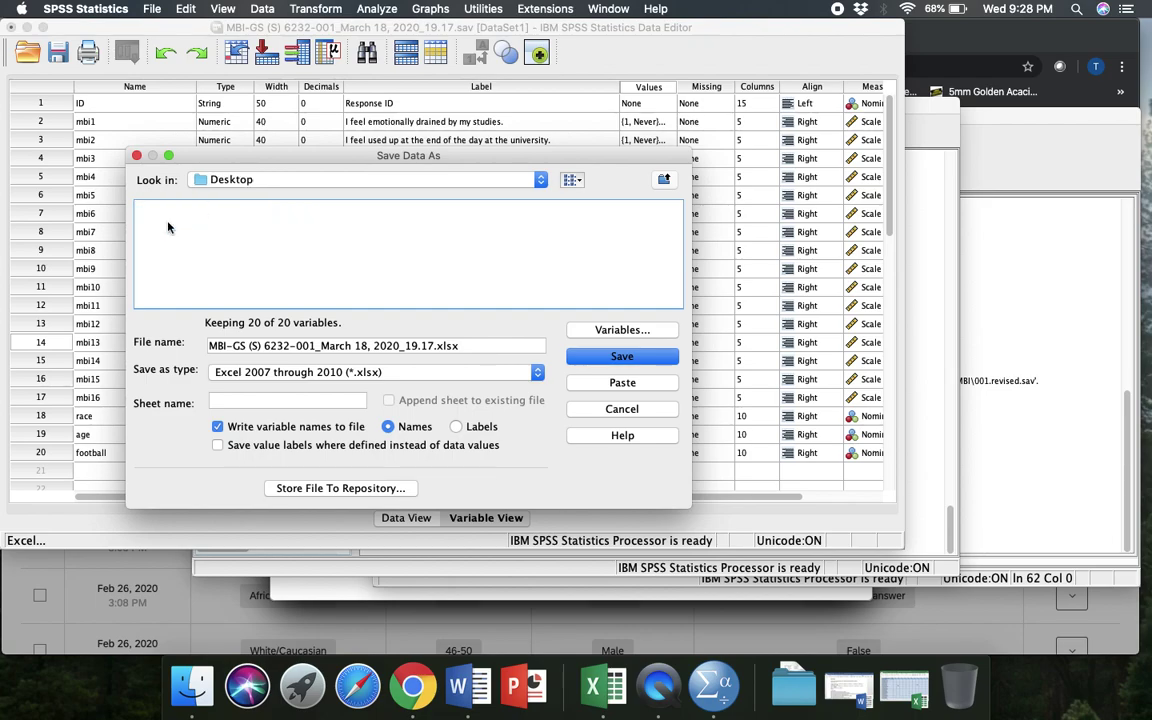
left_click(612, 357)
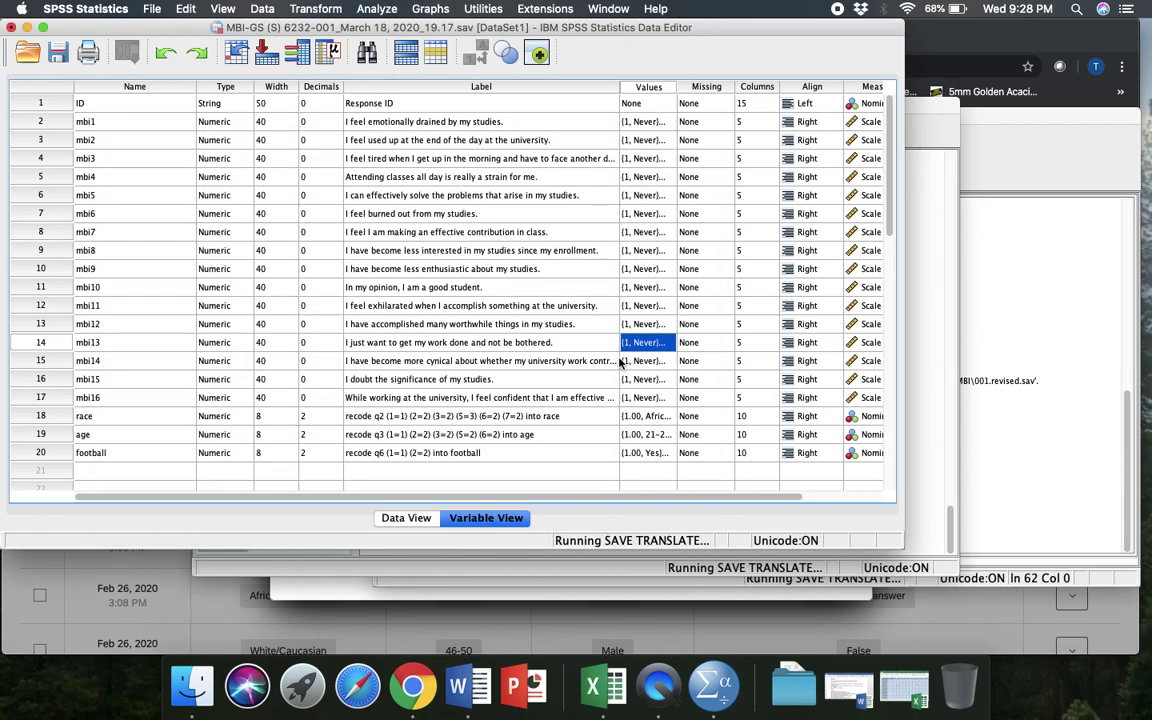
- Clear the desktop by minimizing the data, output, syntax and browser windows and closing the Downloads folder window
left_click(27, 28)
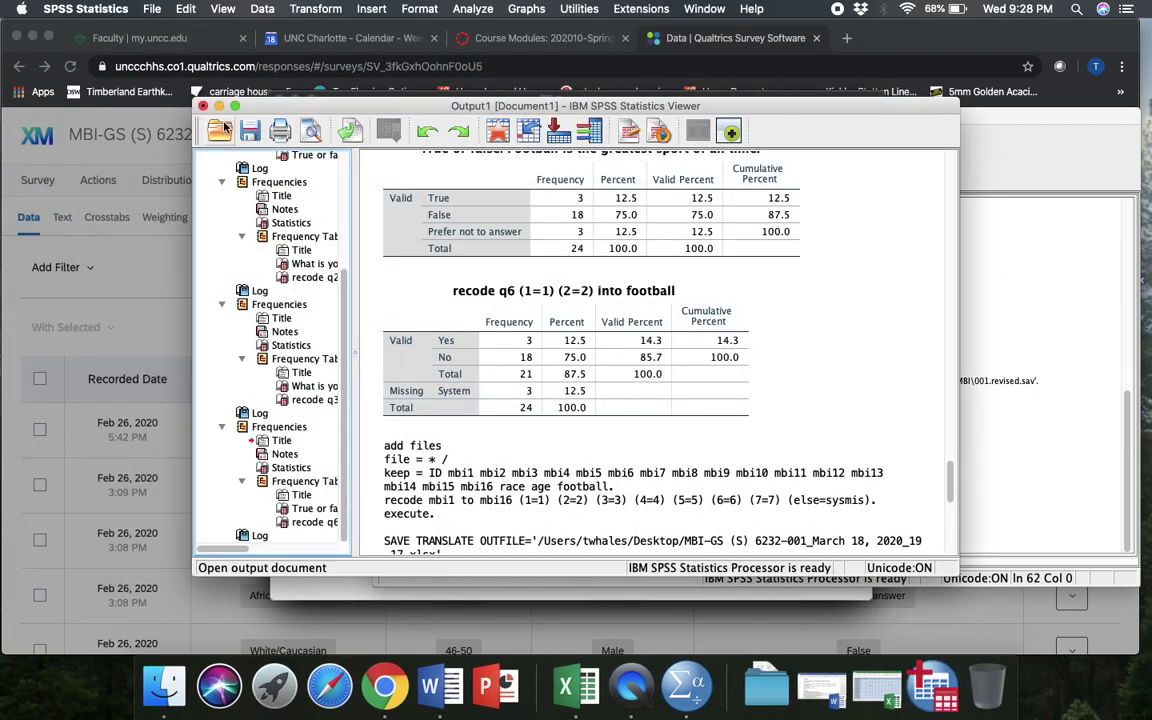
left_click(219, 106)
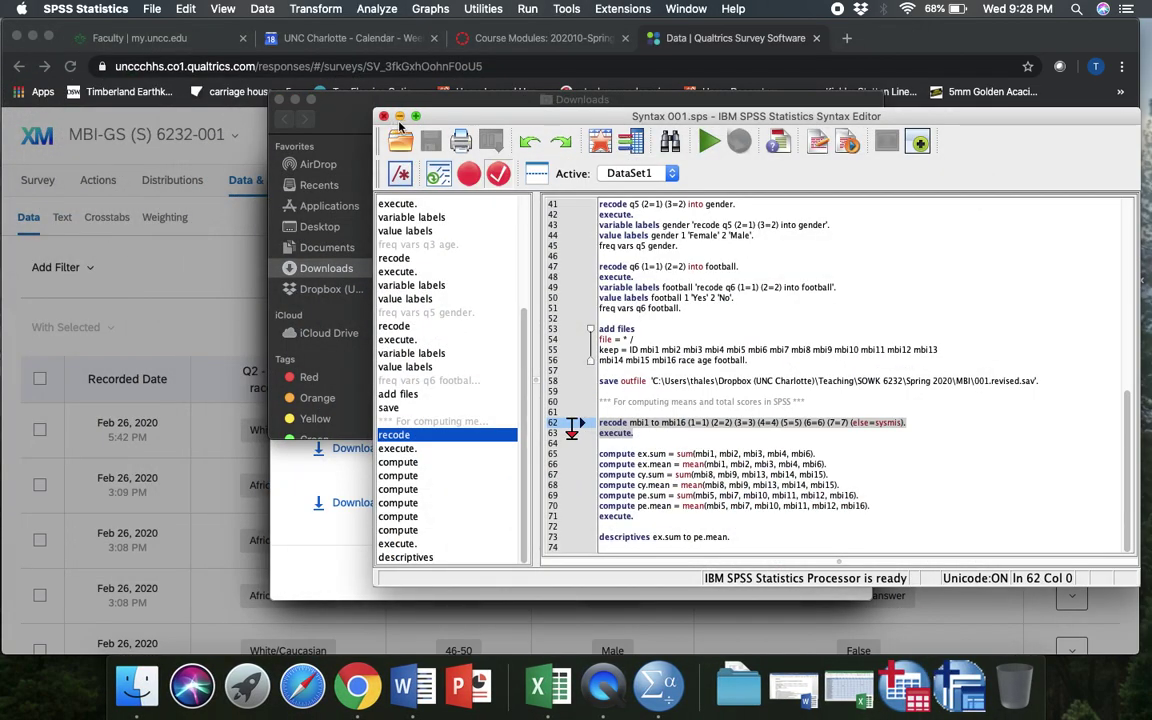
left_click(399, 117)
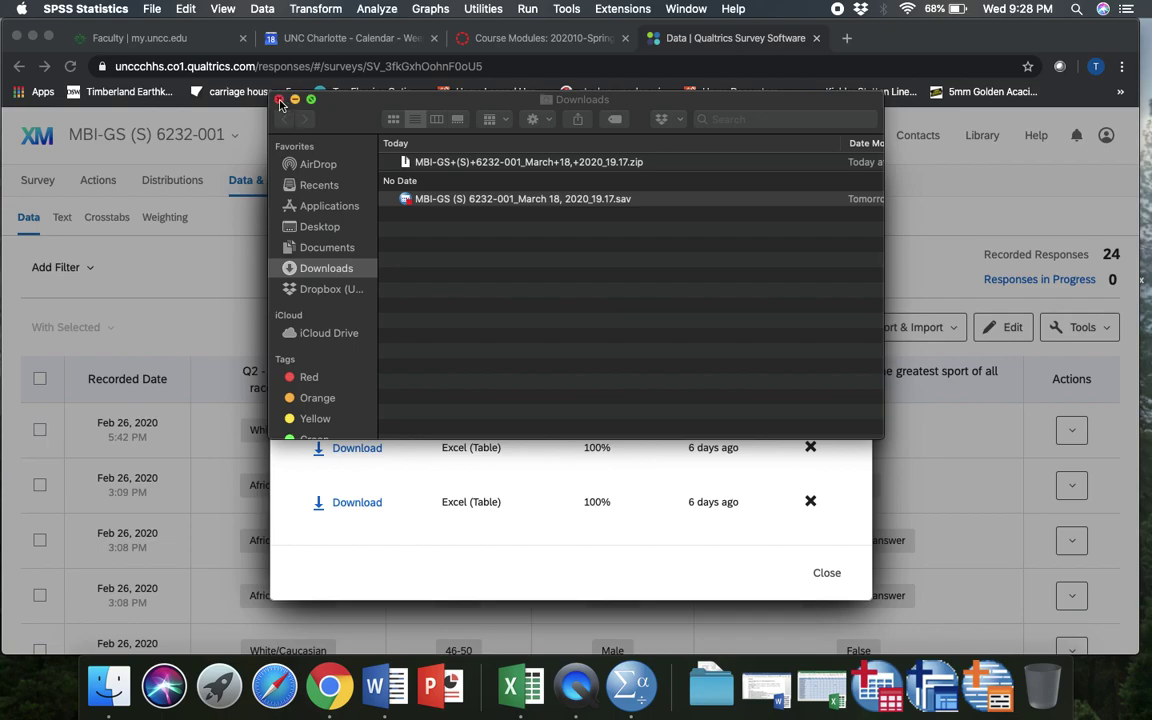
left_click(280, 99)
left_click(33, 38)
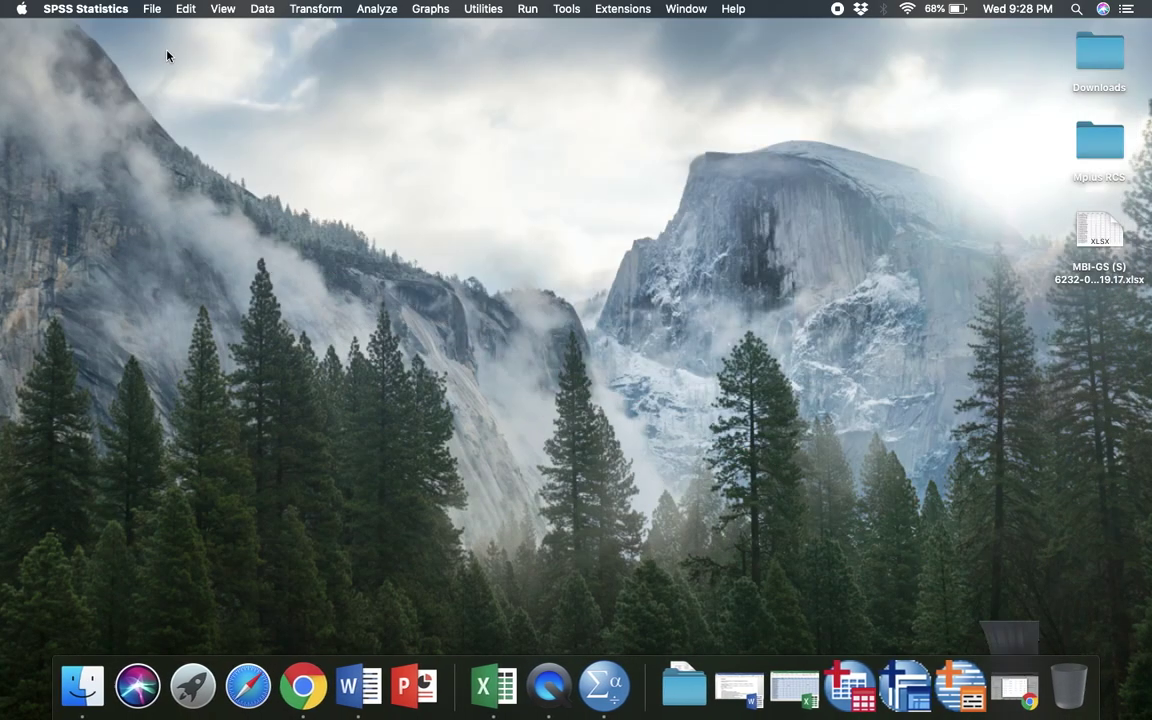
- Open the exported MBI-GS workbook from the desktop in Excel and enlarge its window to show every column through football
left_click(1008, 358)
double_click(1097, 232)
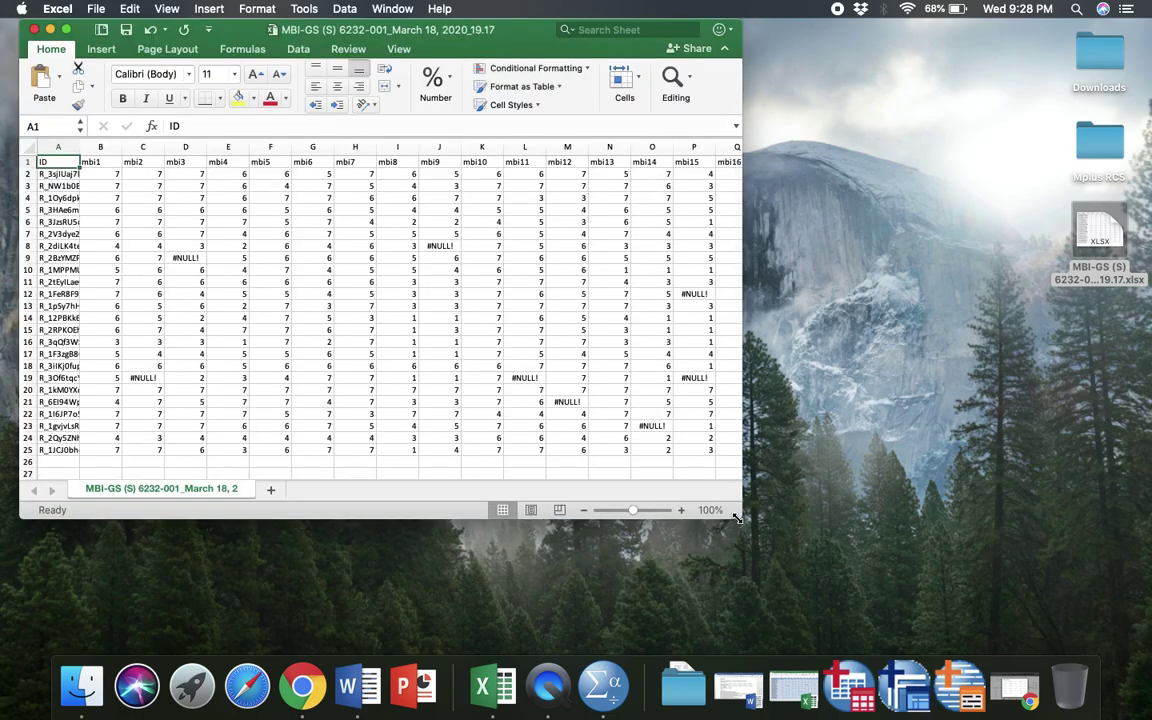
left_click_drag(735, 517, 1086, 564)
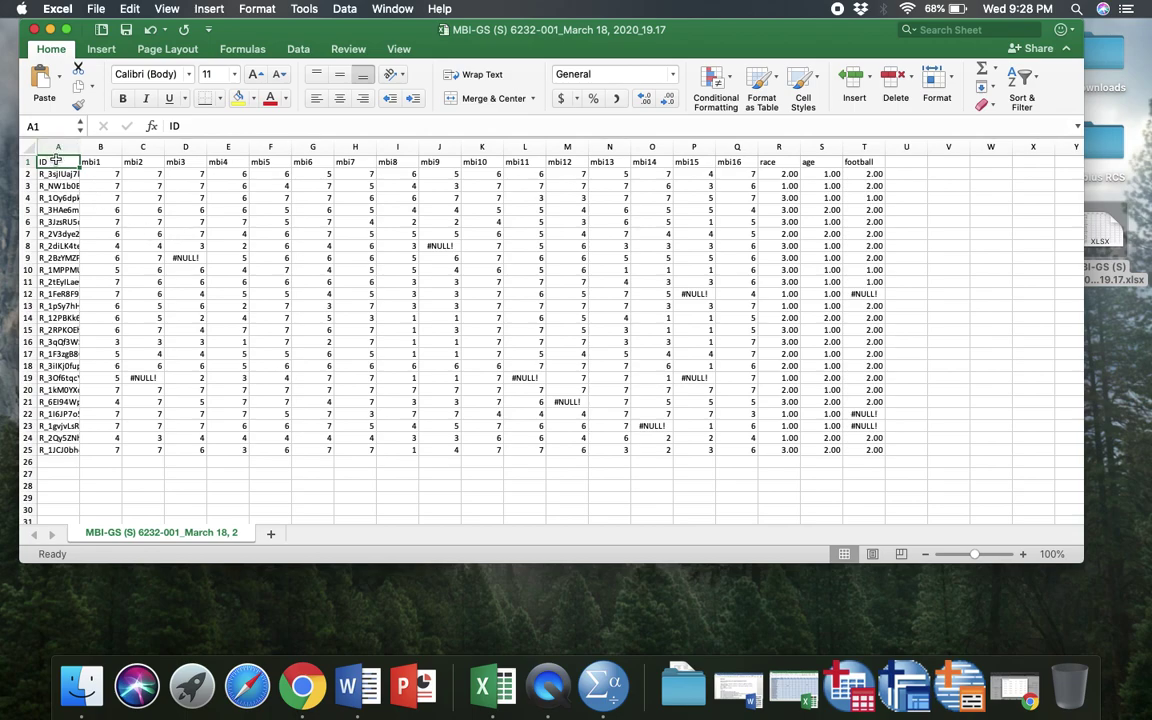
- Convert the data range A1:T25 into a table with headers
left_click_drag(56, 160, 860, 449)
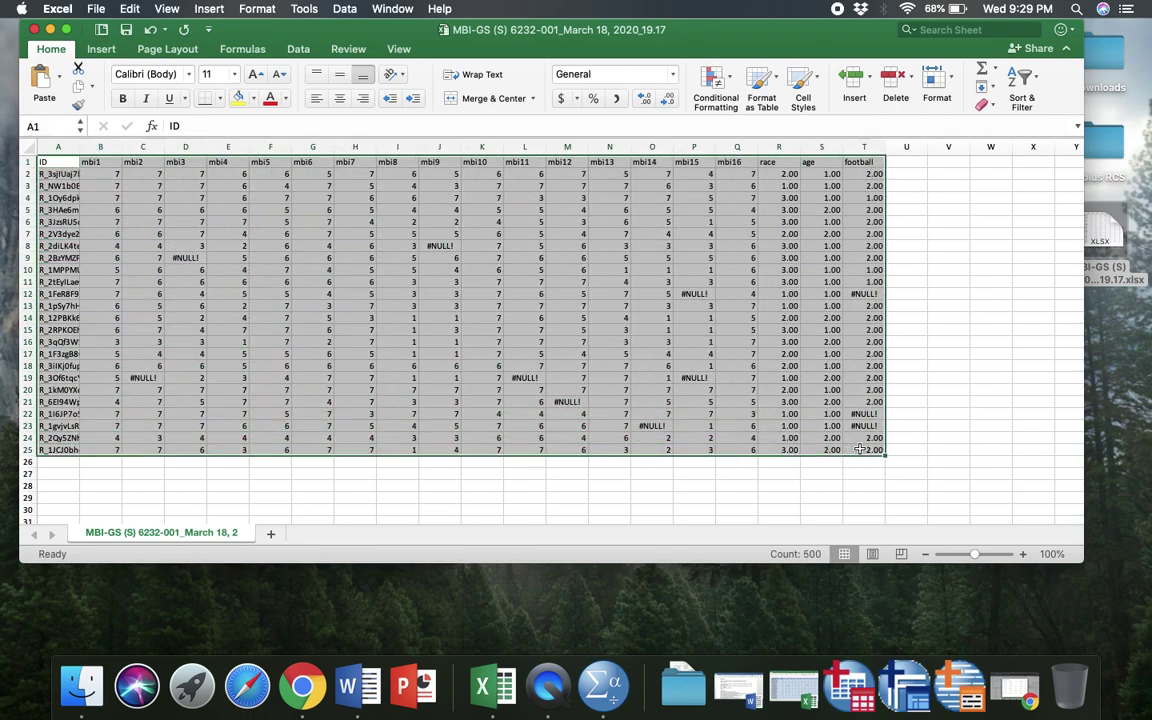
left_click(102, 50)
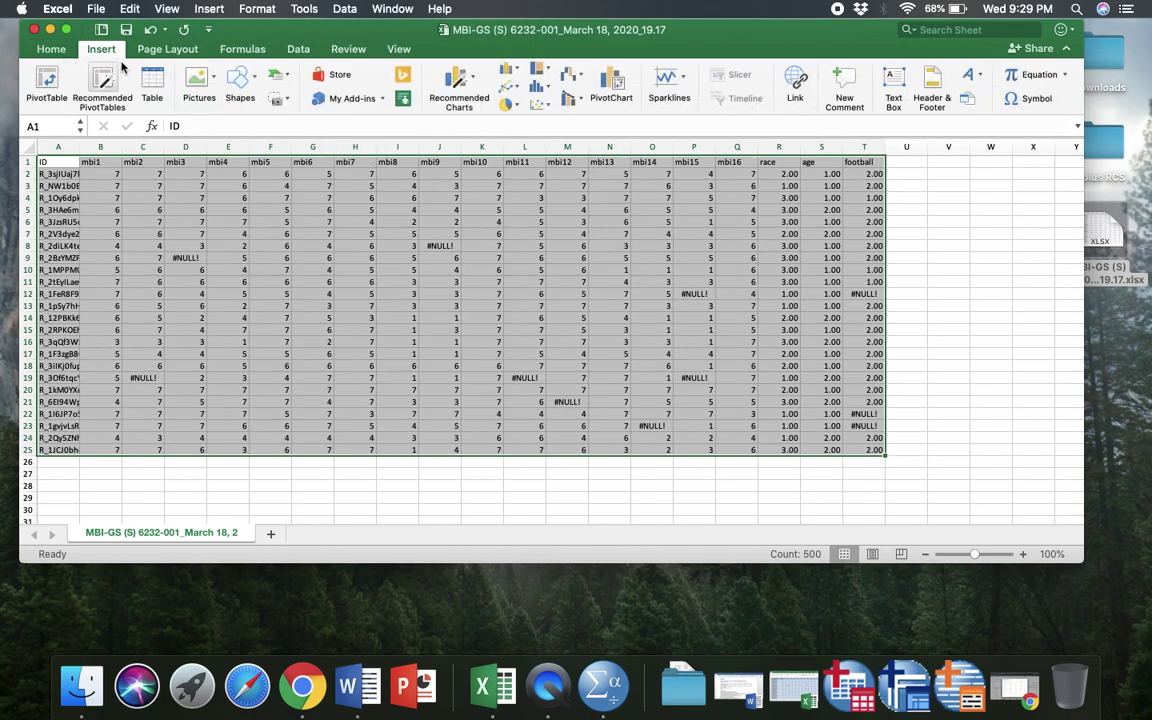
left_click(153, 84)
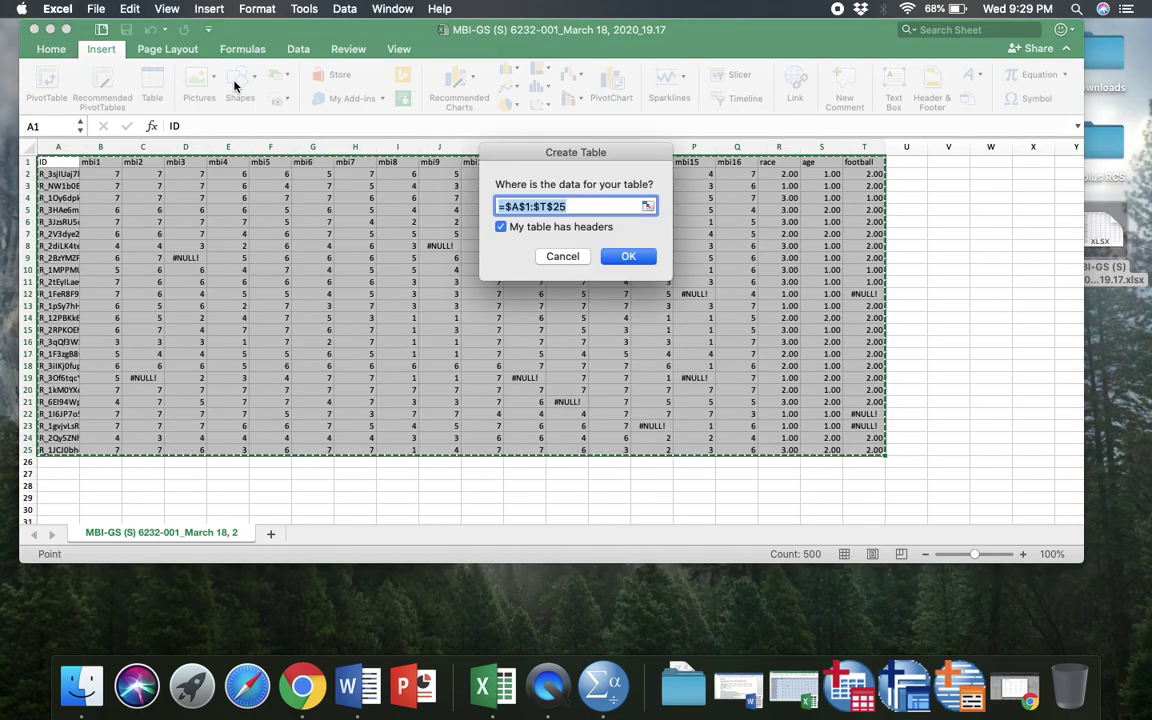
left_click(628, 257)
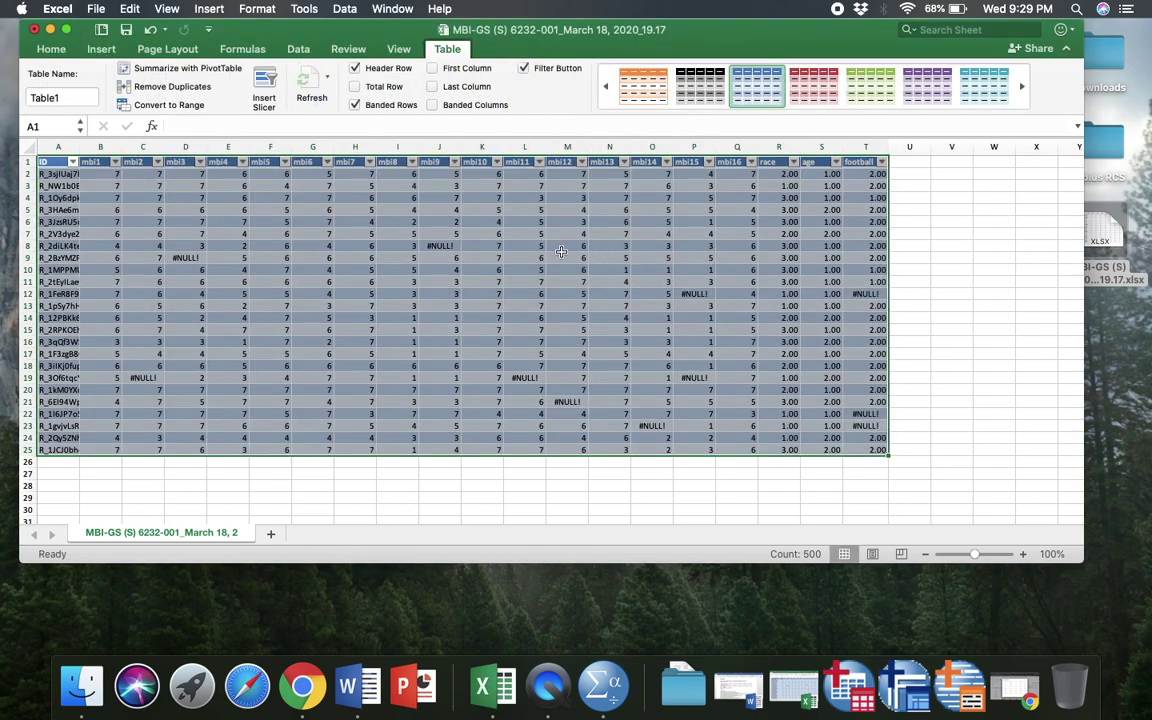
left_click(347, 310)
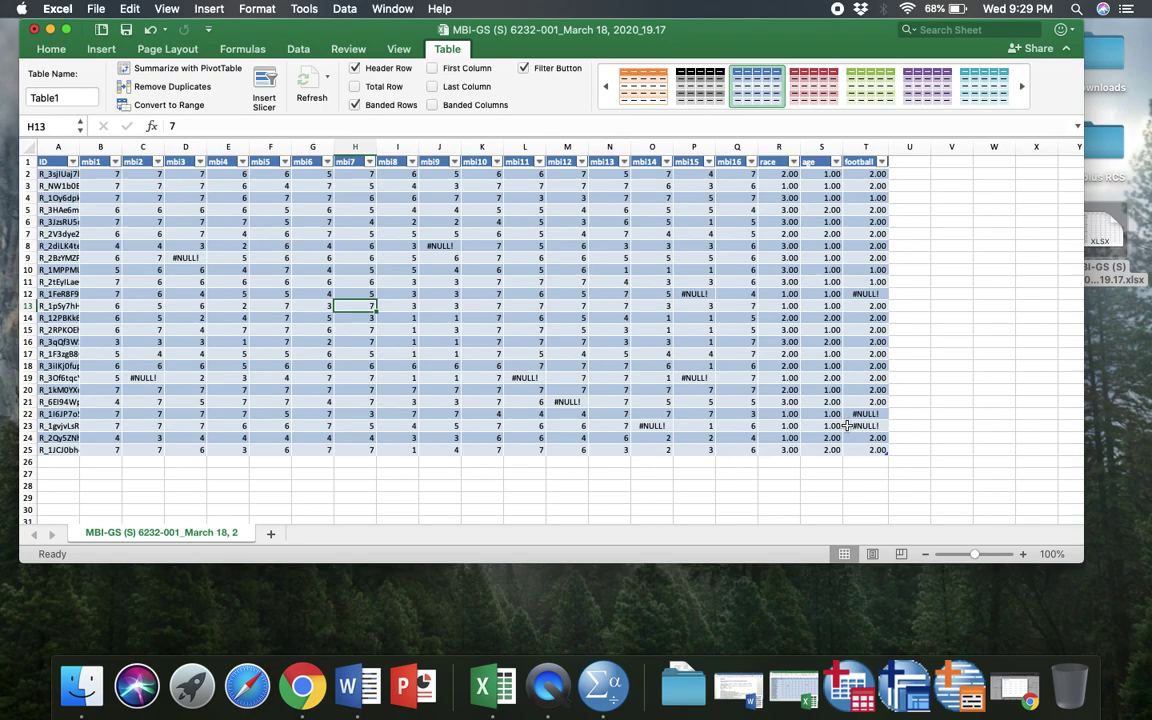
- Sort the table by mbi10 in ascending order and close the filter options
left_click(495, 162)
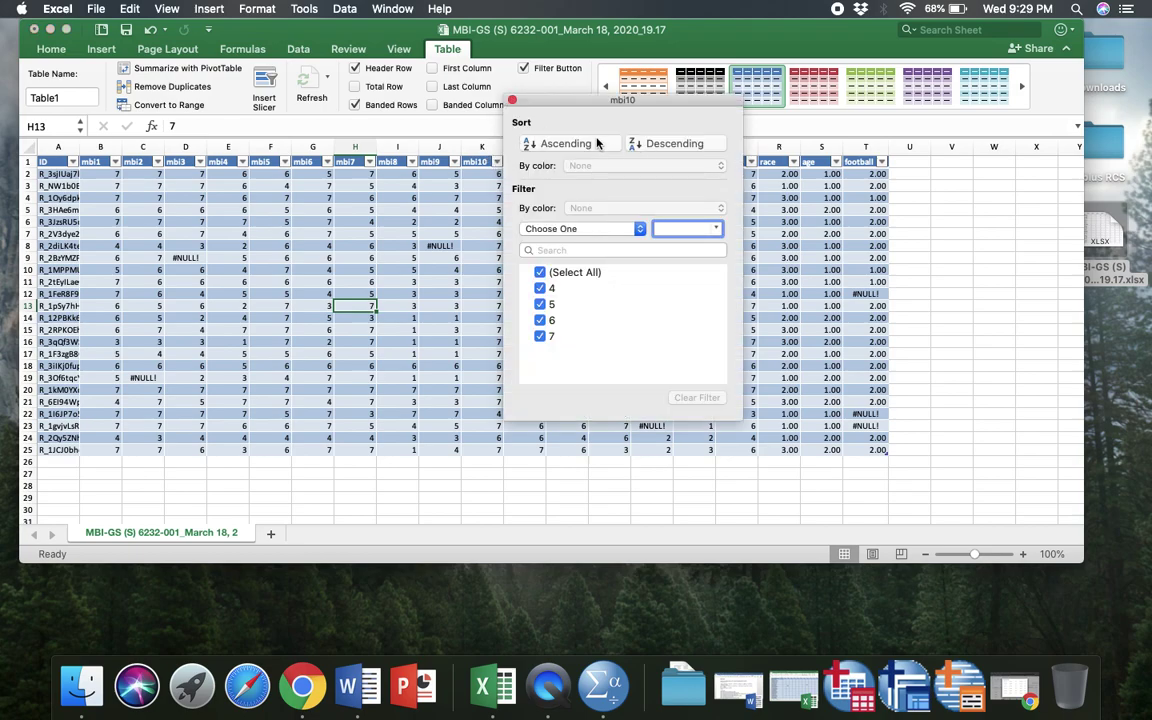
left_click(596, 144)
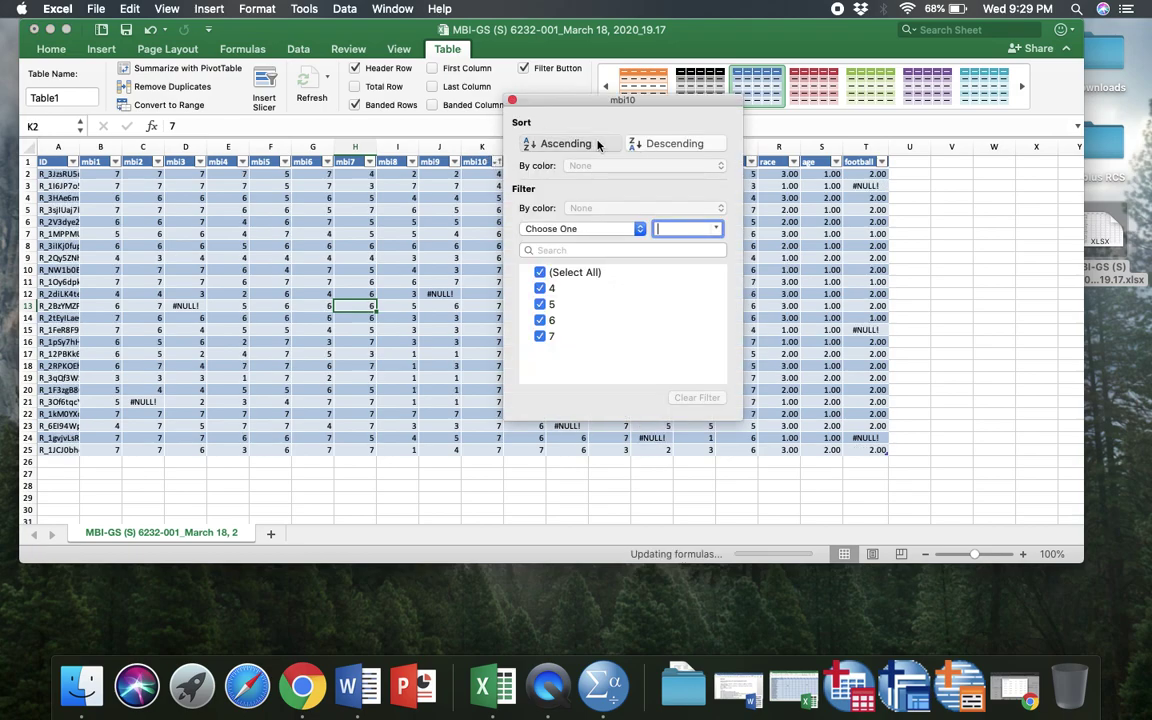
left_click(512, 103)
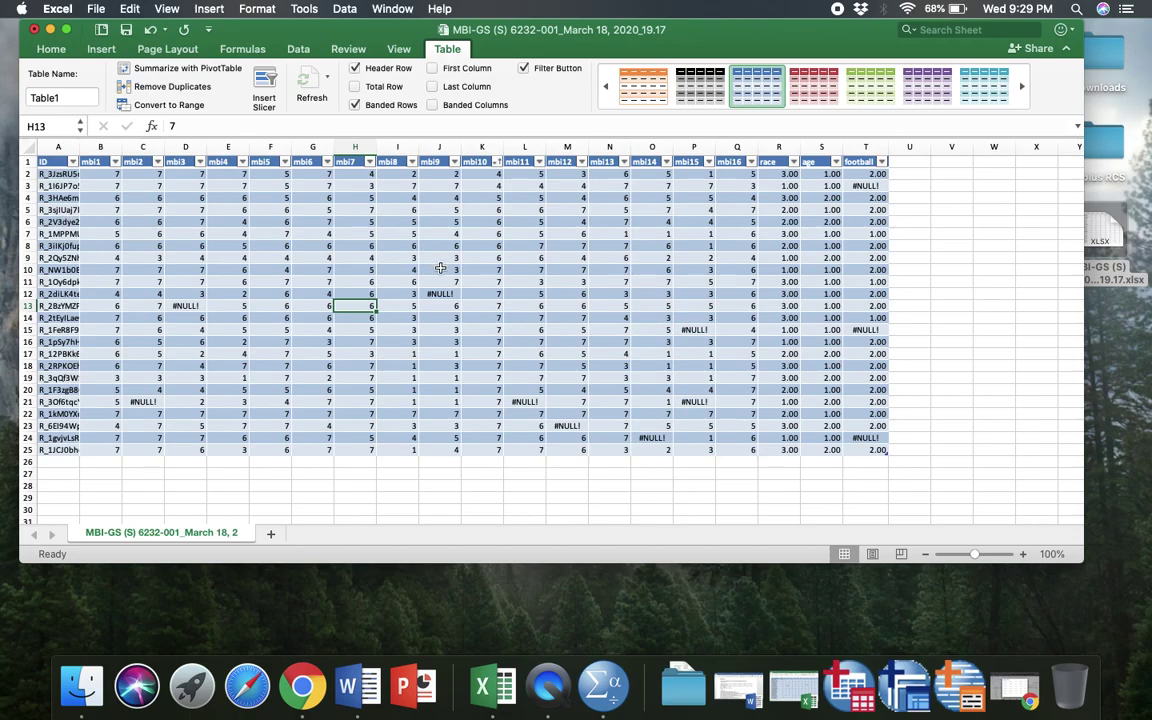
- Undo the mbi10 sort and the table conversion to restore the plain data range
key("super+a")
key("super+z")
key("super+z")
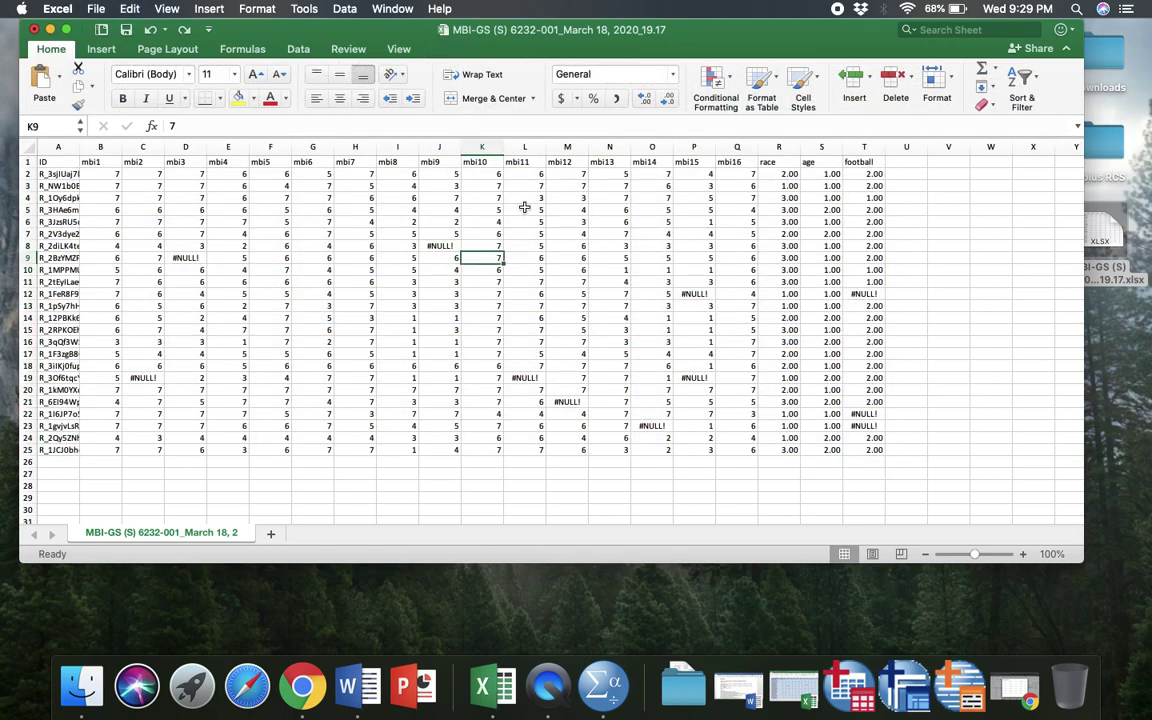
- Try sorting the plain data range by mbi11 from A to Z, and undo that sort
left_click(524, 163)
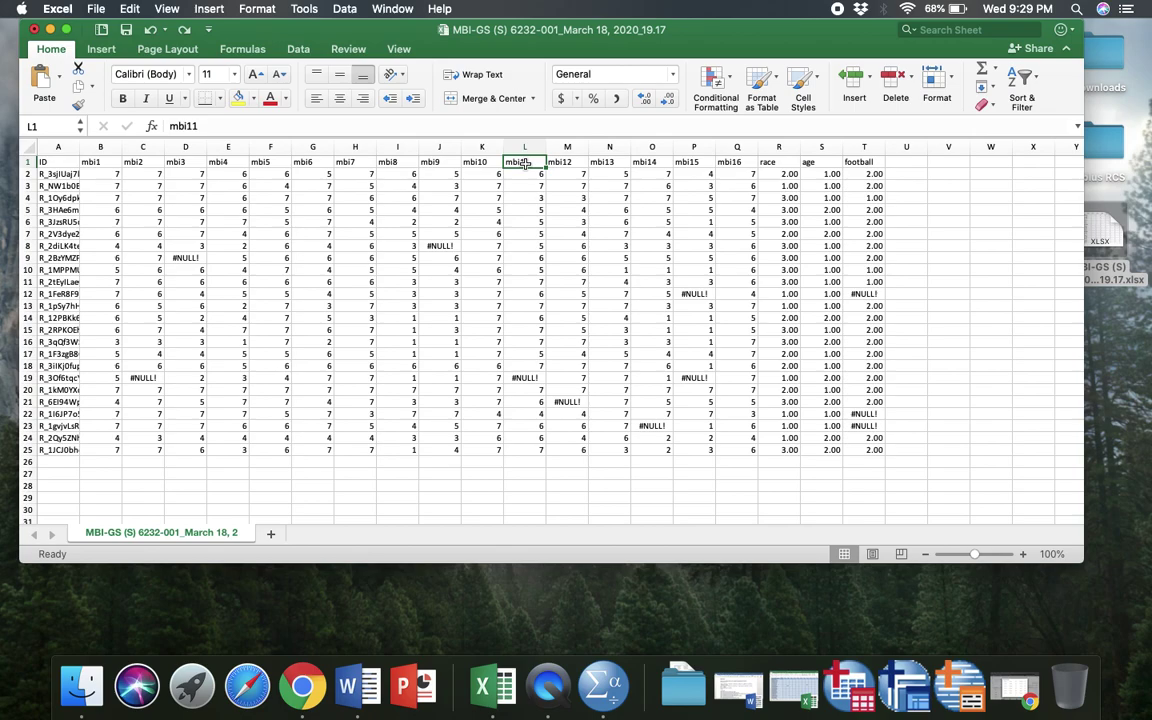
right_click(525, 165)
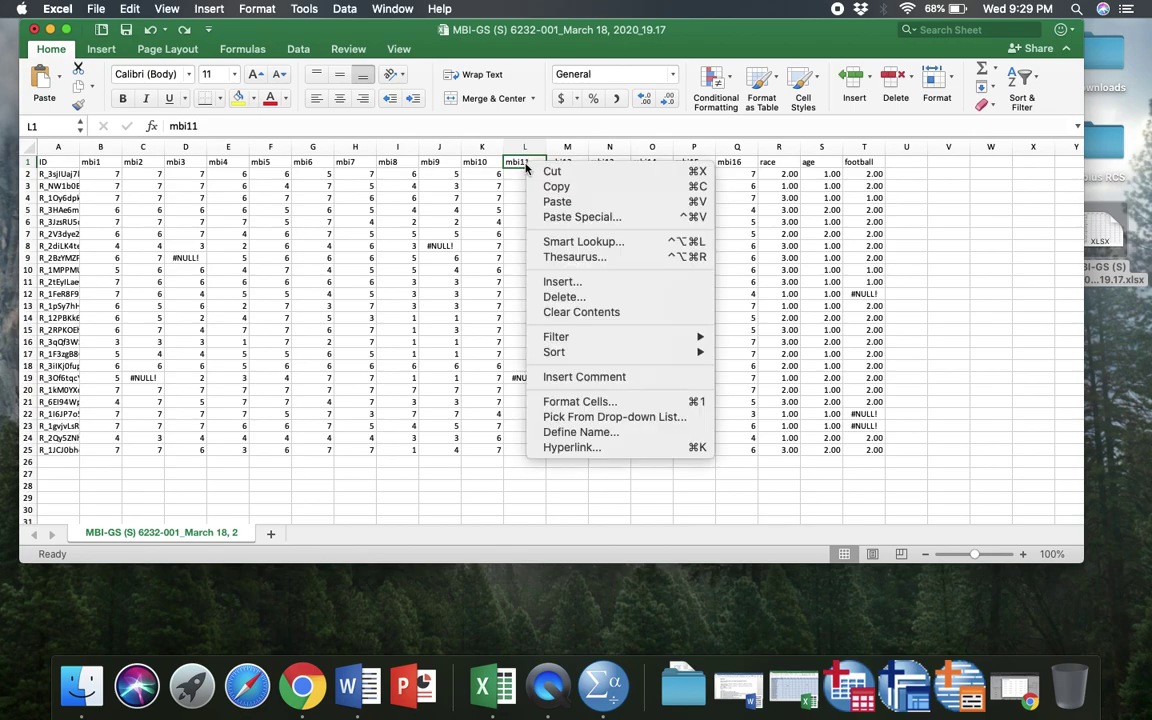
mouse_move(650, 352)
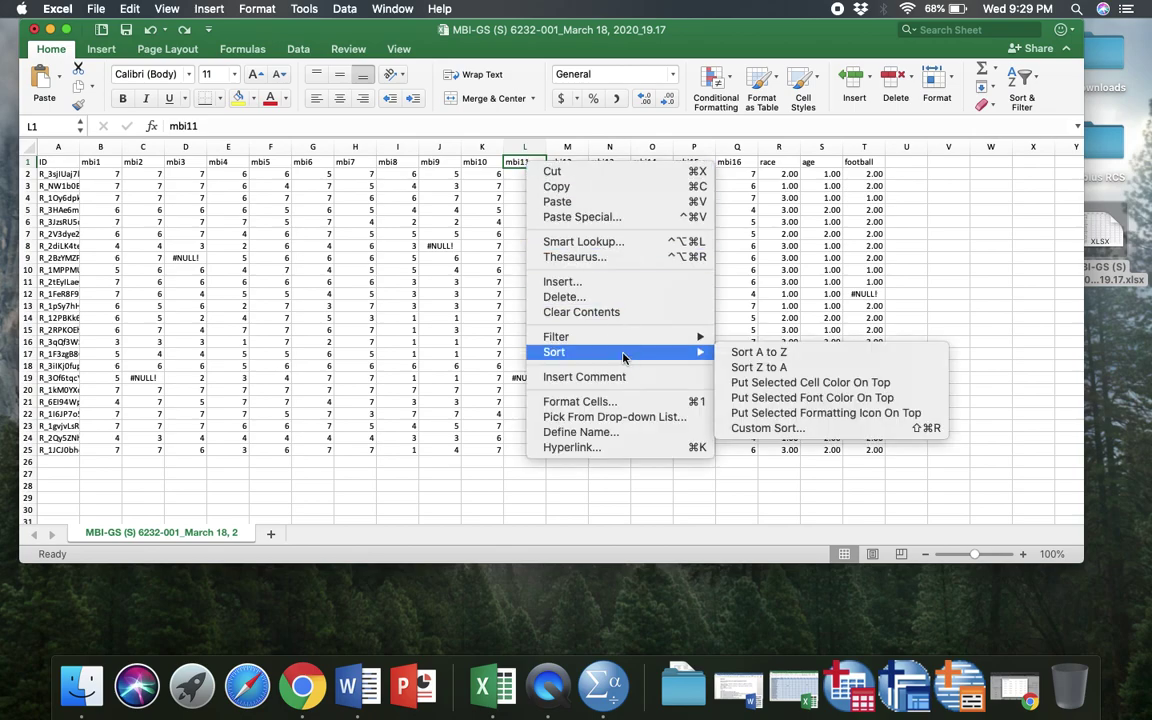
left_click(744, 354)
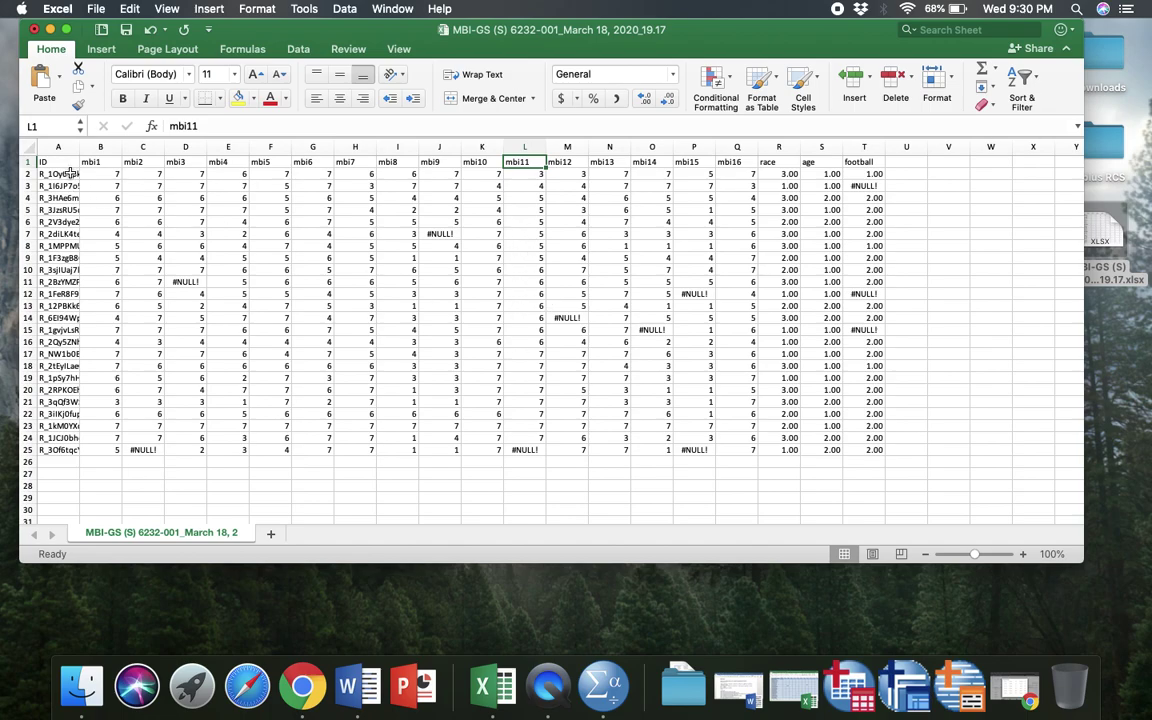
key("super+z")
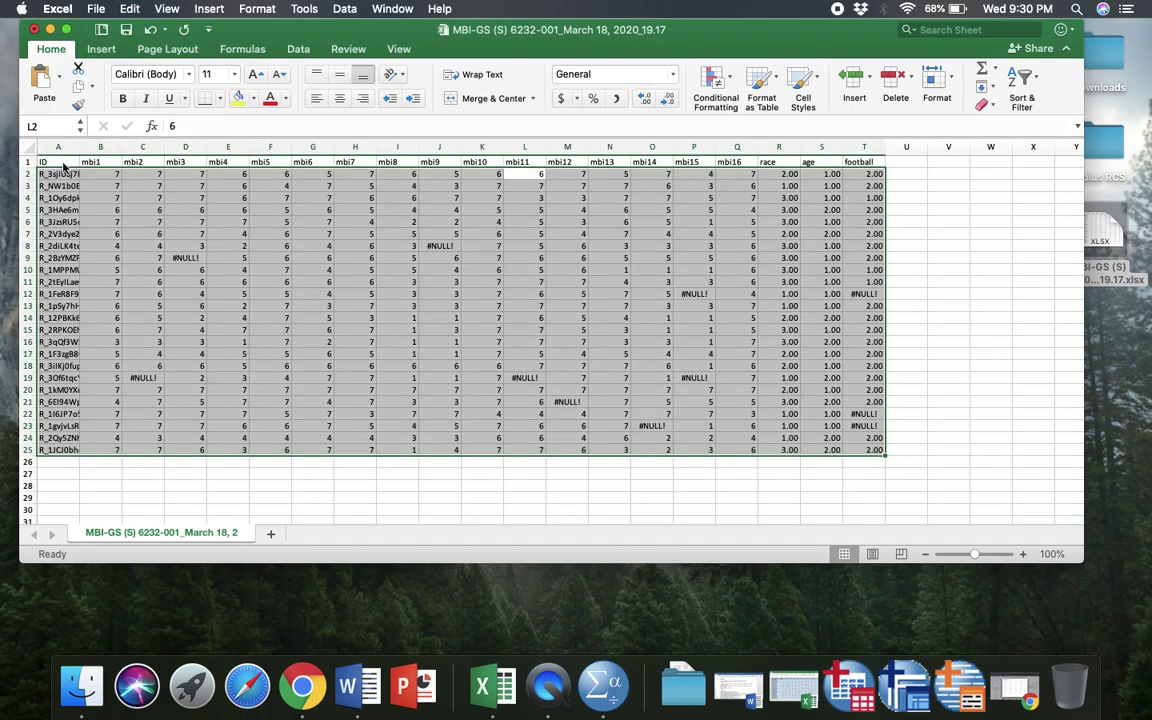
- Convert the data range A1:T25 from ID through football into a table with headers
left_click_drag(52, 163, 838, 448)
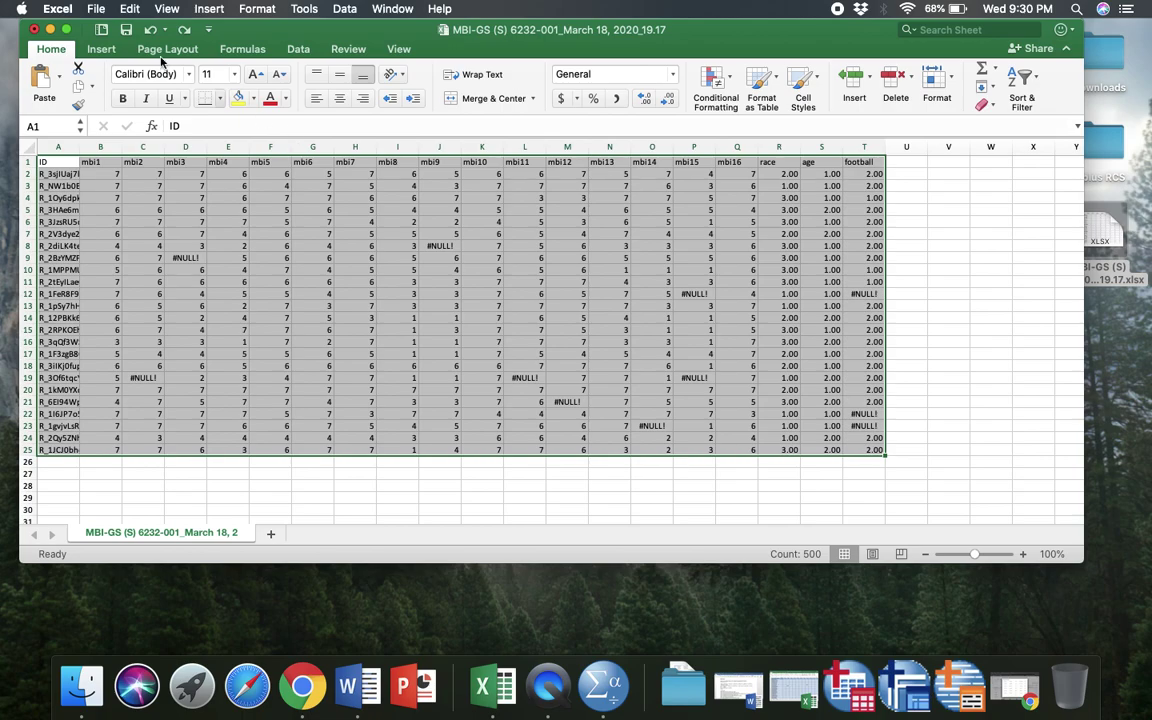
left_click(102, 49)
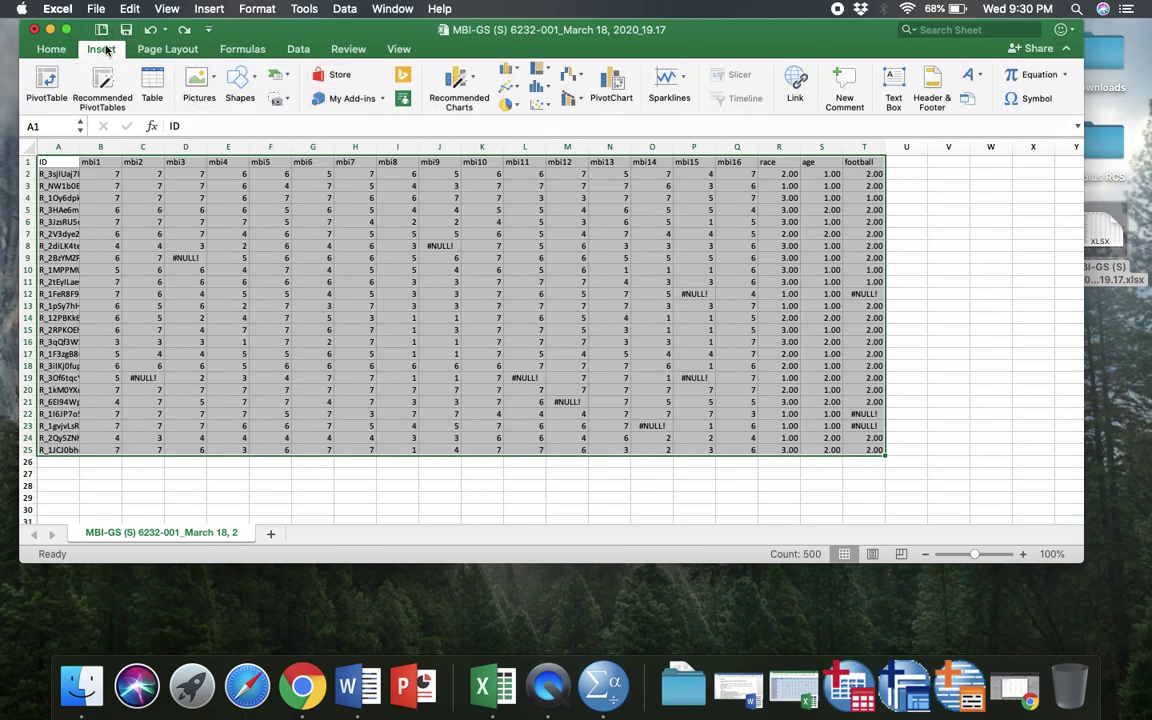
left_click(152, 88)
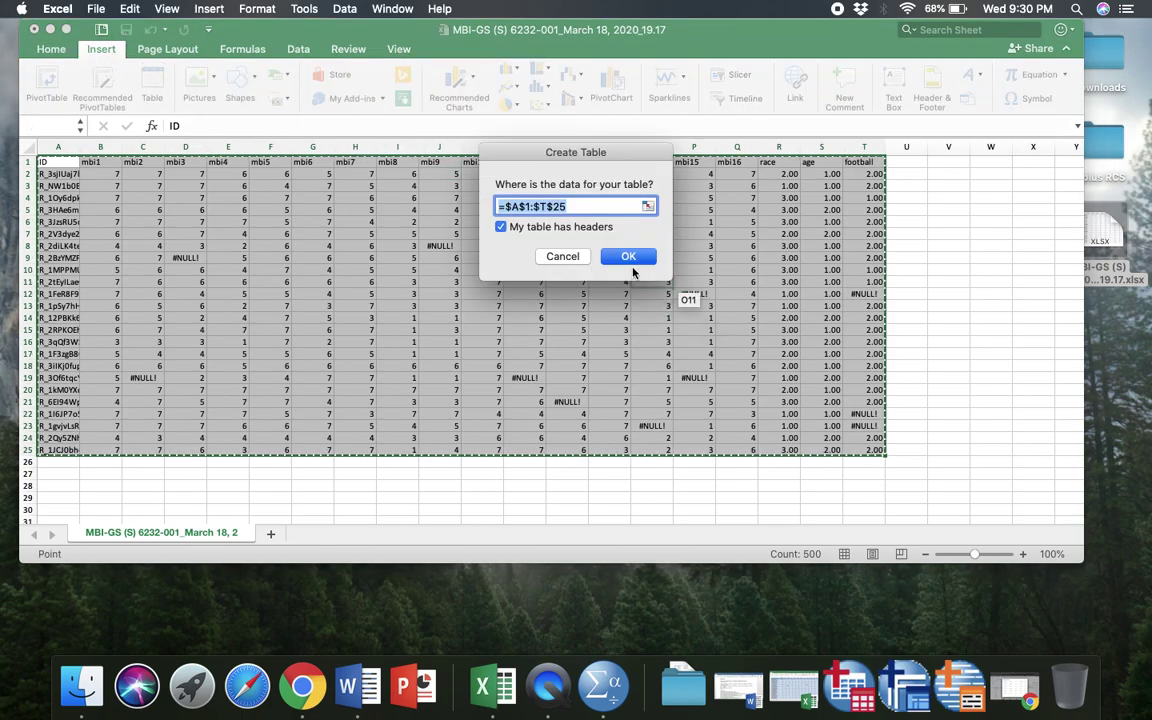
left_click(628, 257)
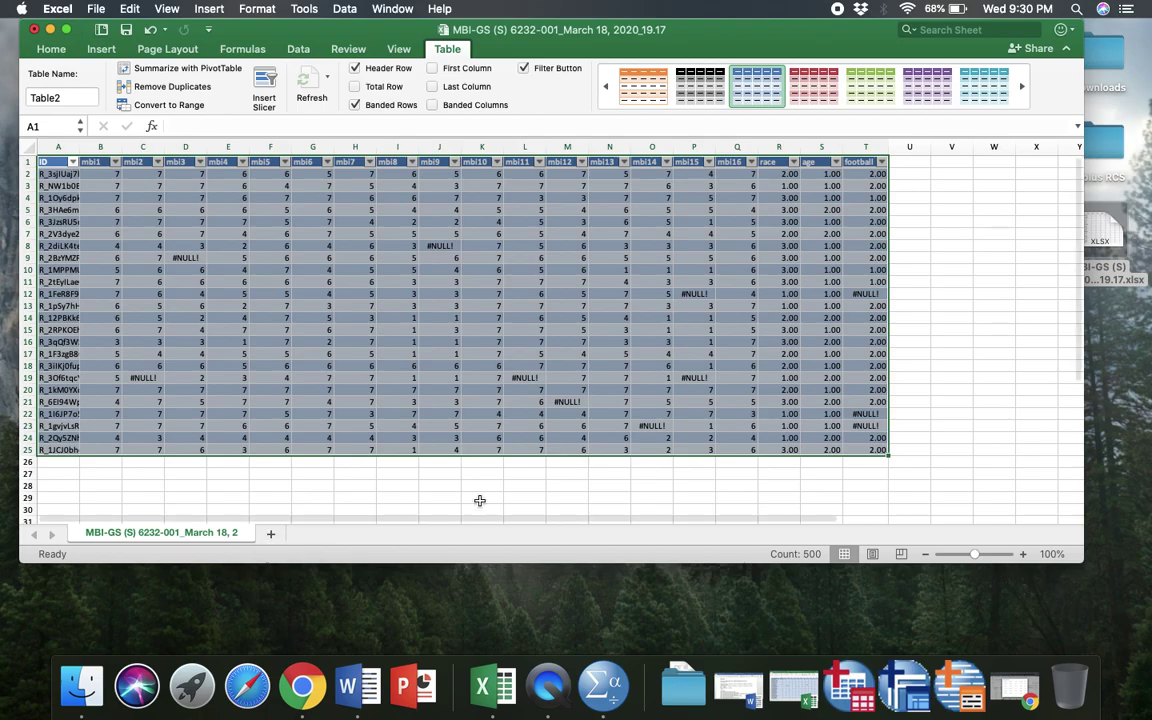
- Bring up the MBI-GS (S) Datasheet and Codebook SOWK 6232-001 workbook and examine the Codebook sheet's variable names, labels, types and ranges
left_click(795, 688)
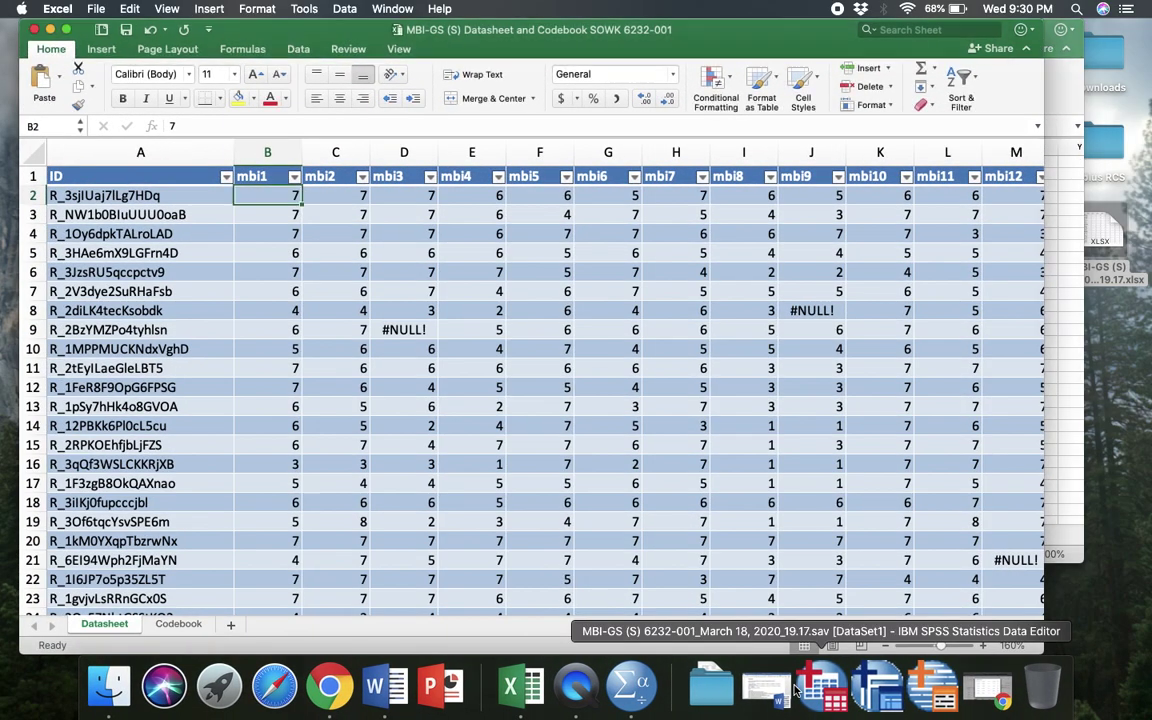
left_click(177, 625)
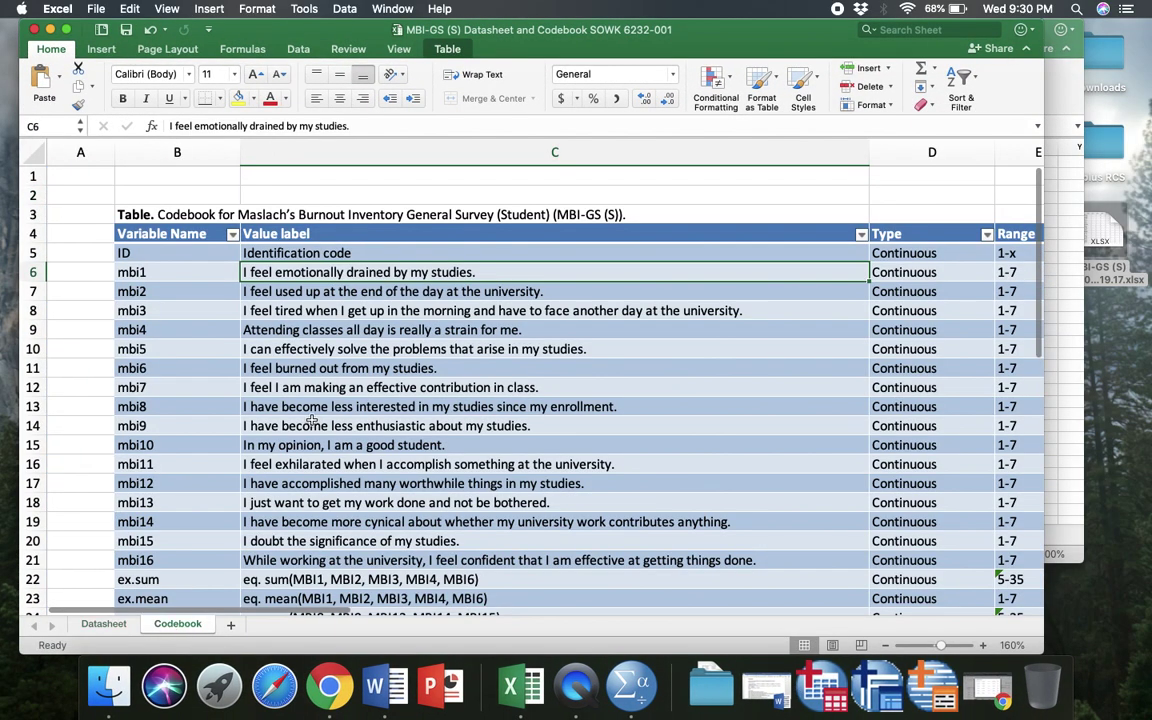
scroll(532, 440, "right", 2)
scroll(532, 440, "down", 1)
scroll(532, 440, "left", 2)
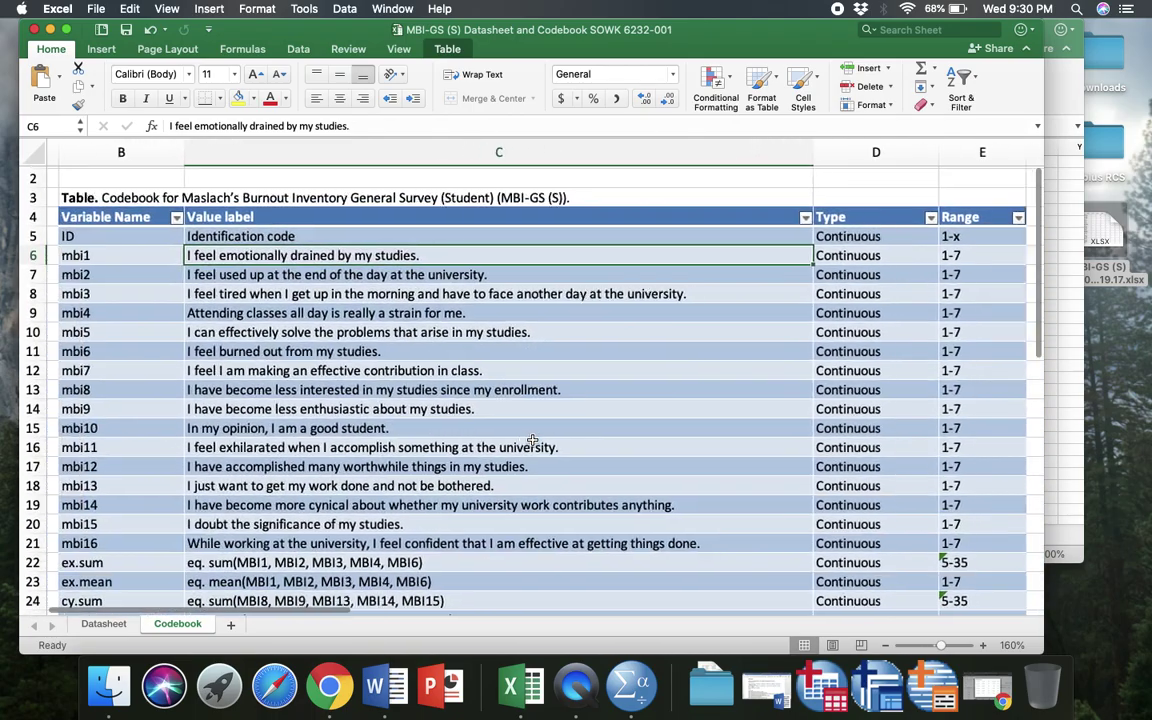
scroll(532, 440, "down", 1)
scroll(532, 440, "right", 2)
scroll(532, 440, "left", 1)
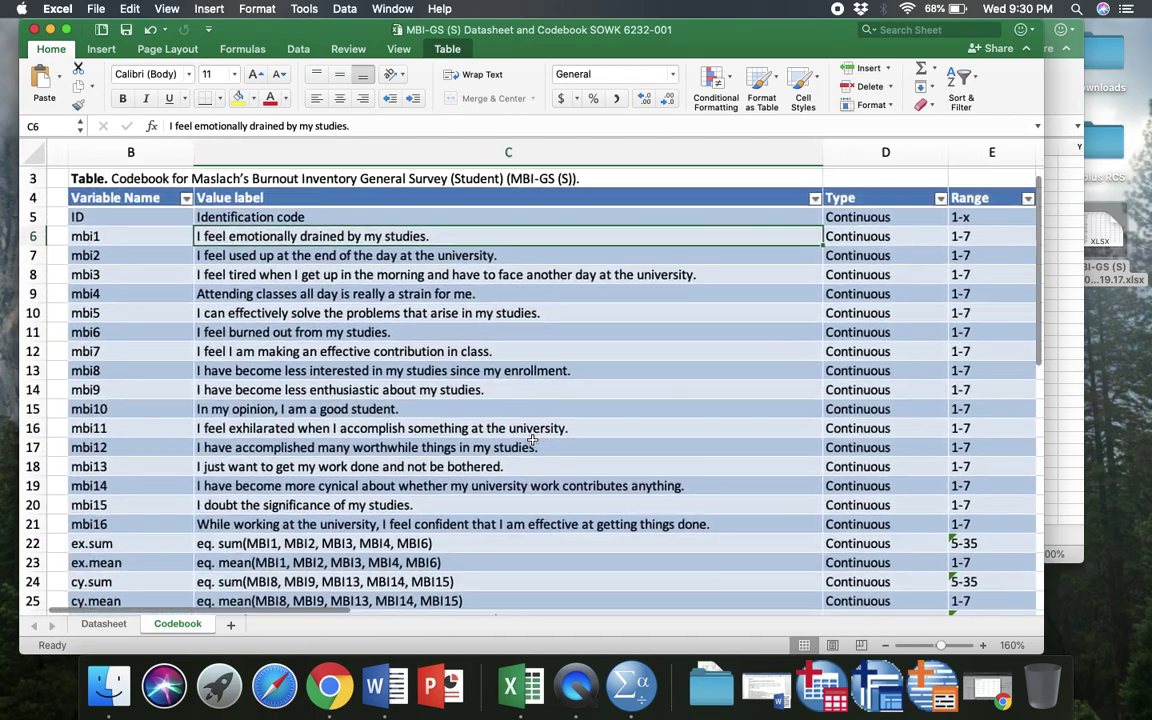
scroll(532, 440, "down", 5)
scroll(532, 440, "up", 7)
scroll(532, 440, "left", 1)
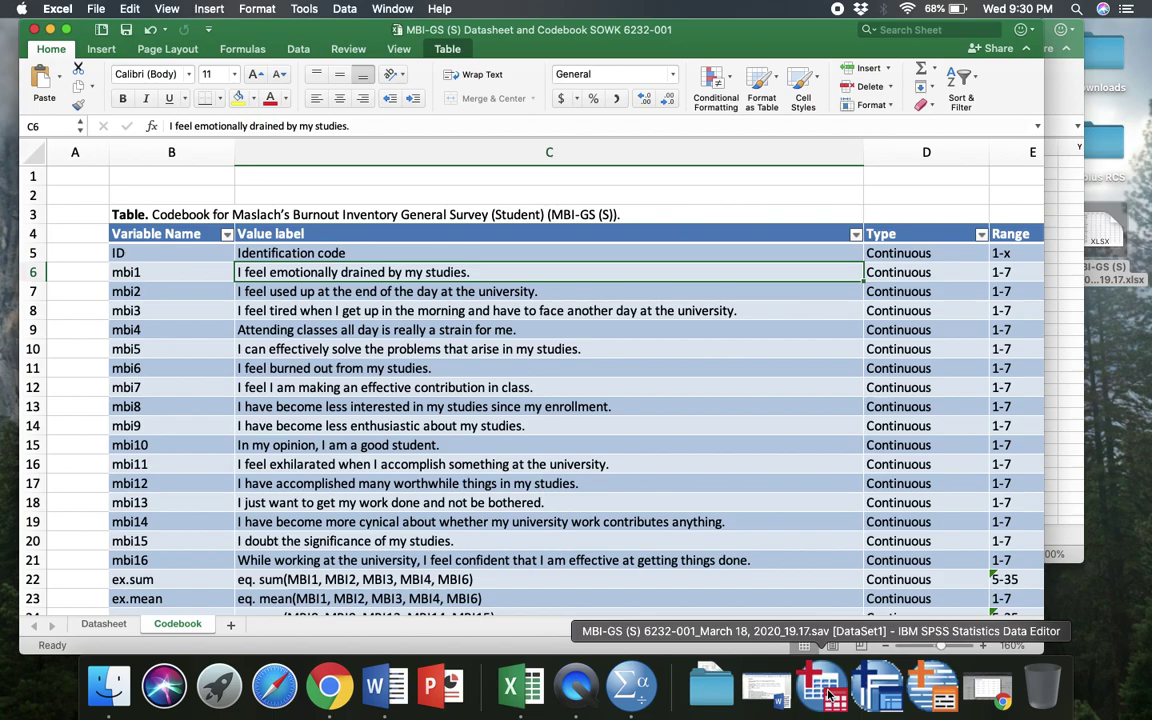
scroll(685, 464, "down", 5)
scroll(685, 464, "down", 6)
scroll(685, 464, "up", 11)
scroll(685, 464, "down", 2)
scroll(685, 464, "up", 3)
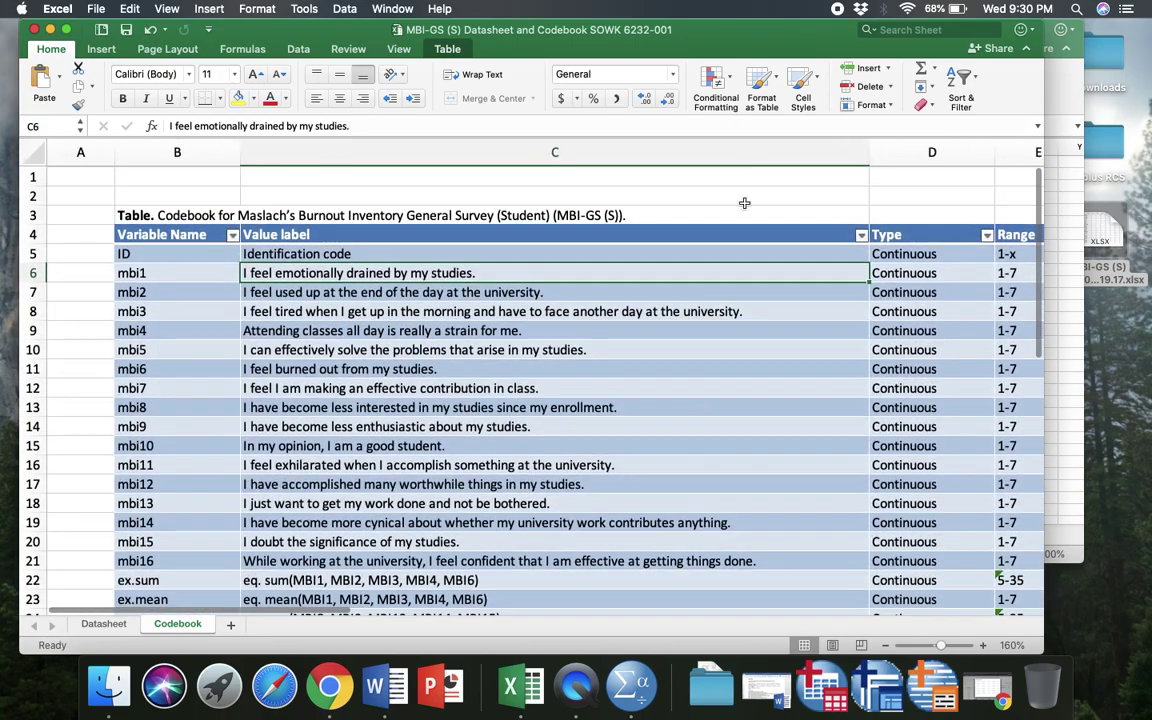